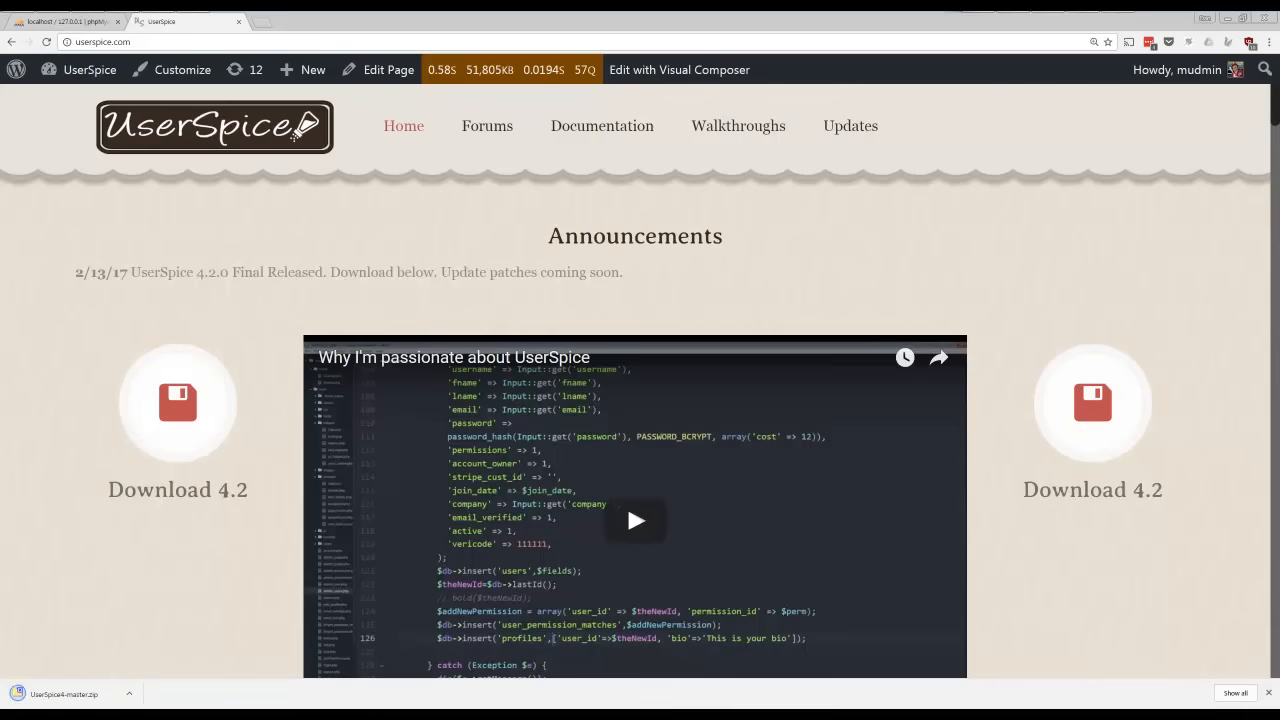
# Place the htdocs/demo folder window beside the browser, and create a database named demo in phpMyAdmin
pyautogui.moveTo(1279, 138); pyautogui.dragTo(629, 139)
pyautogui.press('super+Right')
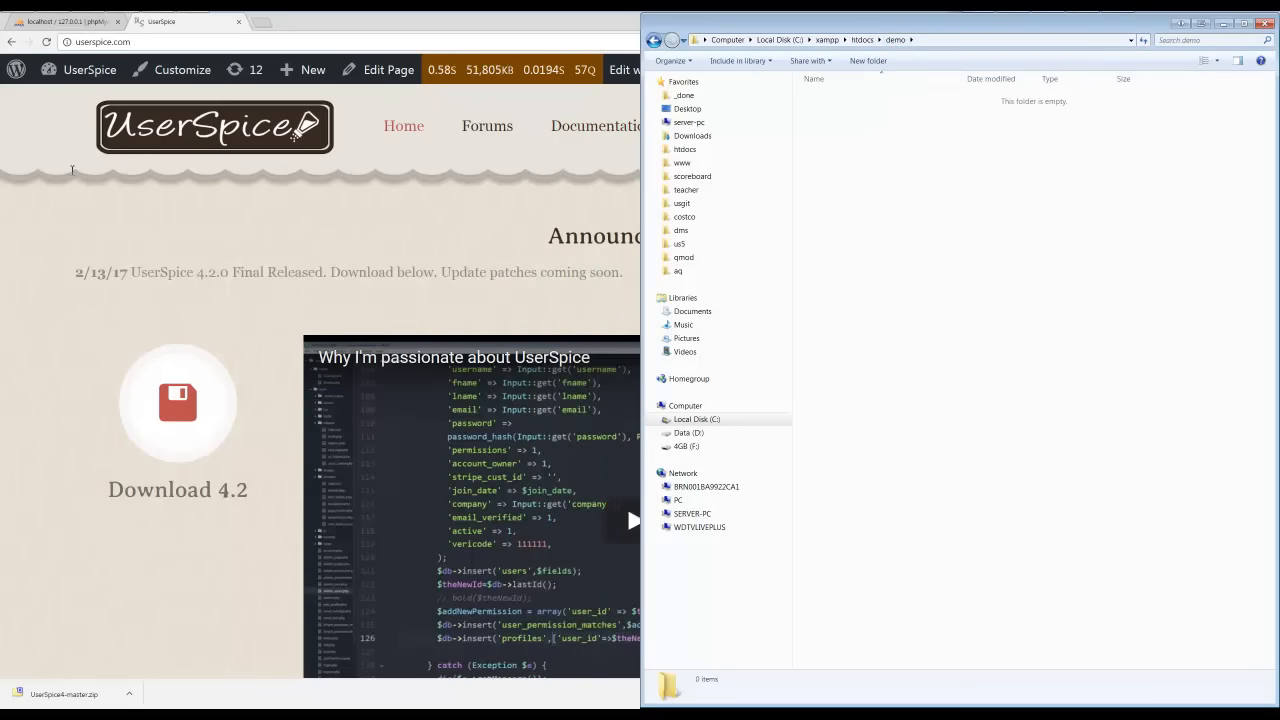
pyautogui.click(95, 22)
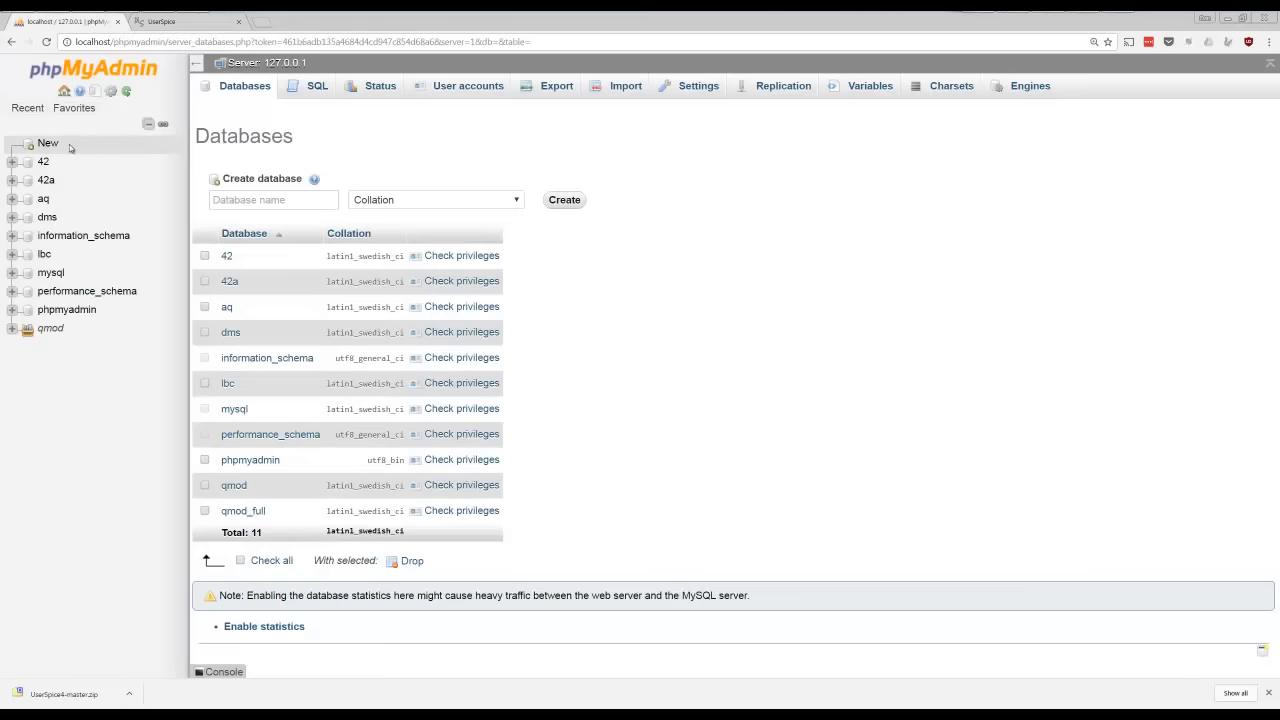
pyautogui.click(247, 200)
pyautogui.write('demo')
pyautogui.press('Return')
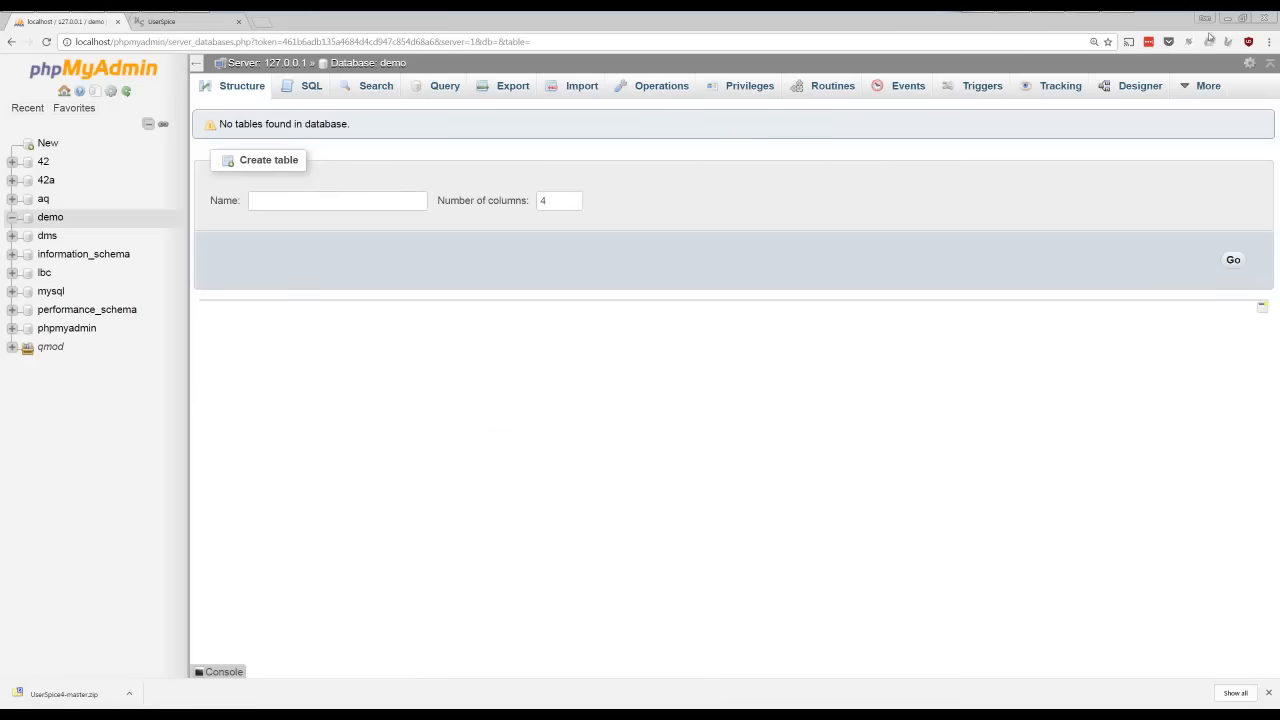
pyautogui.click(118, 21)
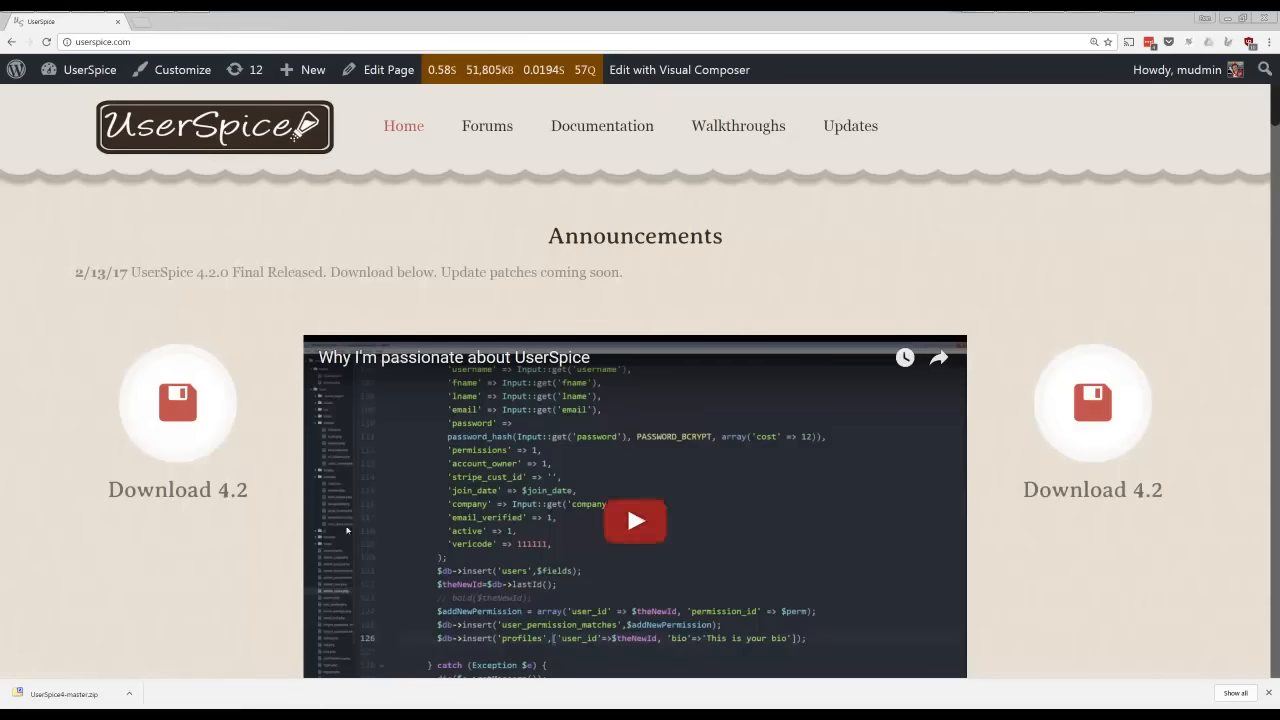
# Locate the downloaded UserSpice4-master.zip in its folder and extract it with 7-Zip into a UserSpice4-master folder
pyautogui.click(128, 695)
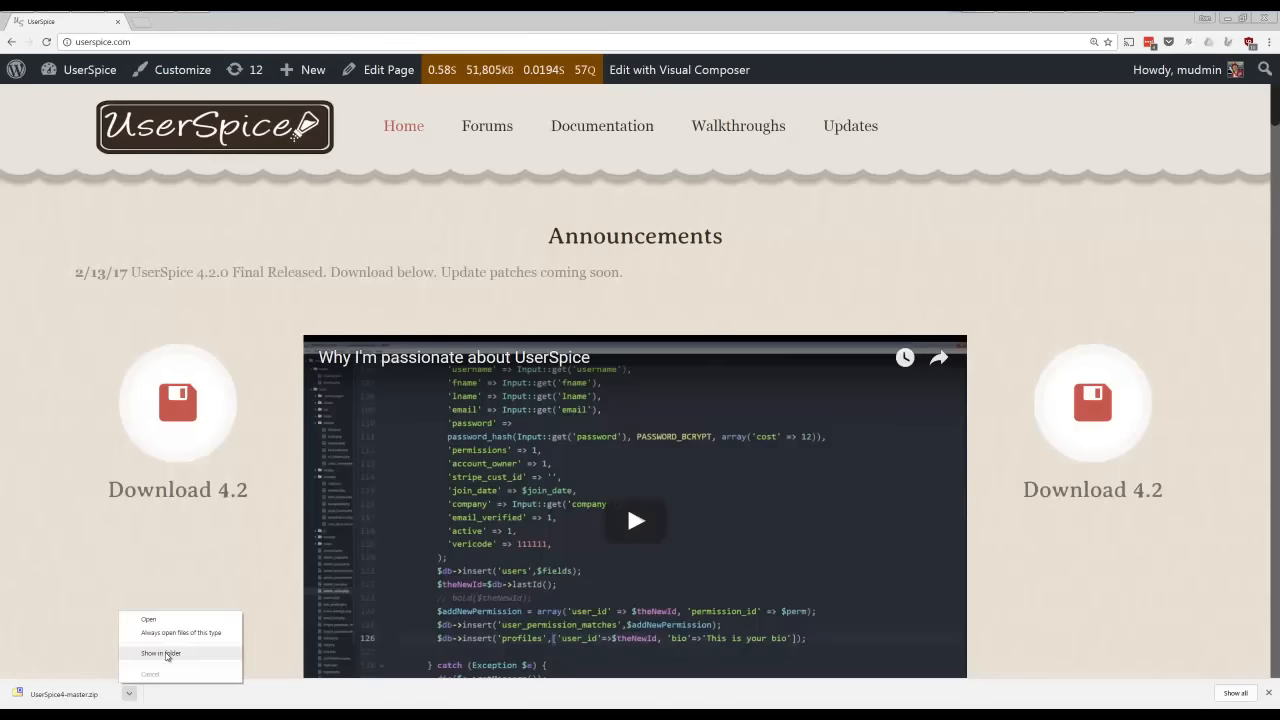
pyautogui.click(163, 653)
pyautogui.rightClick(571, 221)
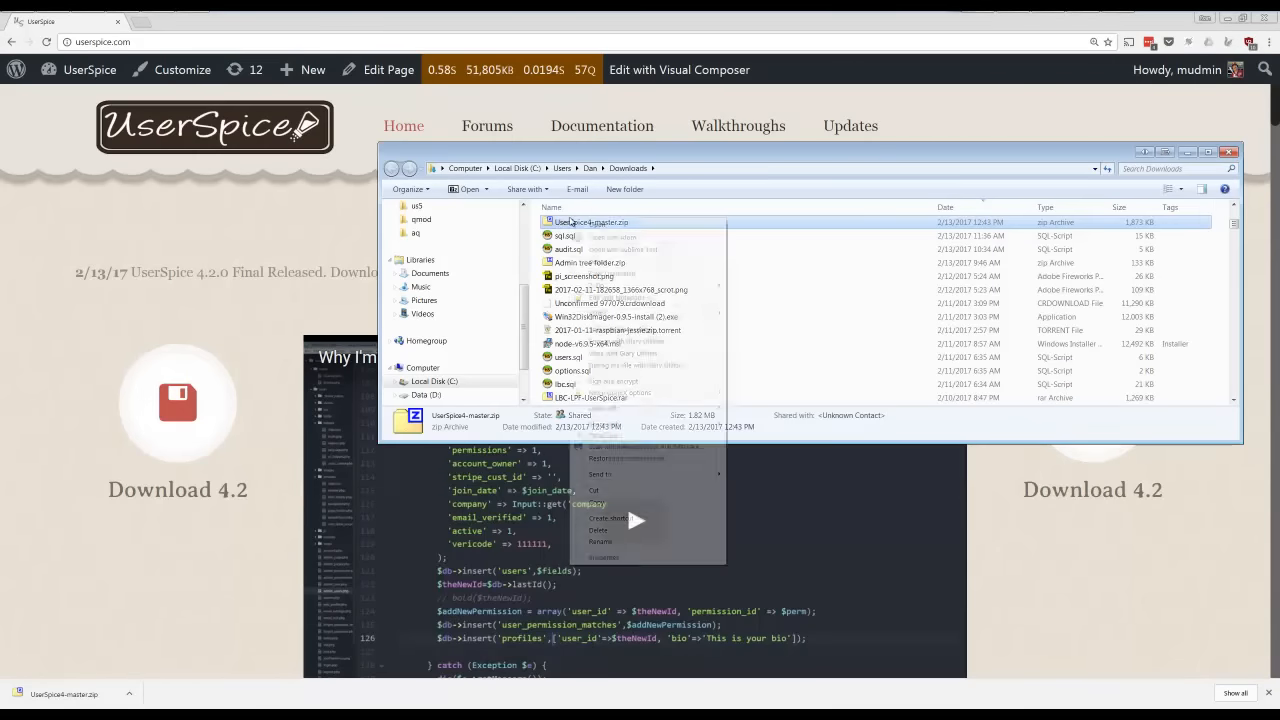
pyautogui.moveTo(600, 290)
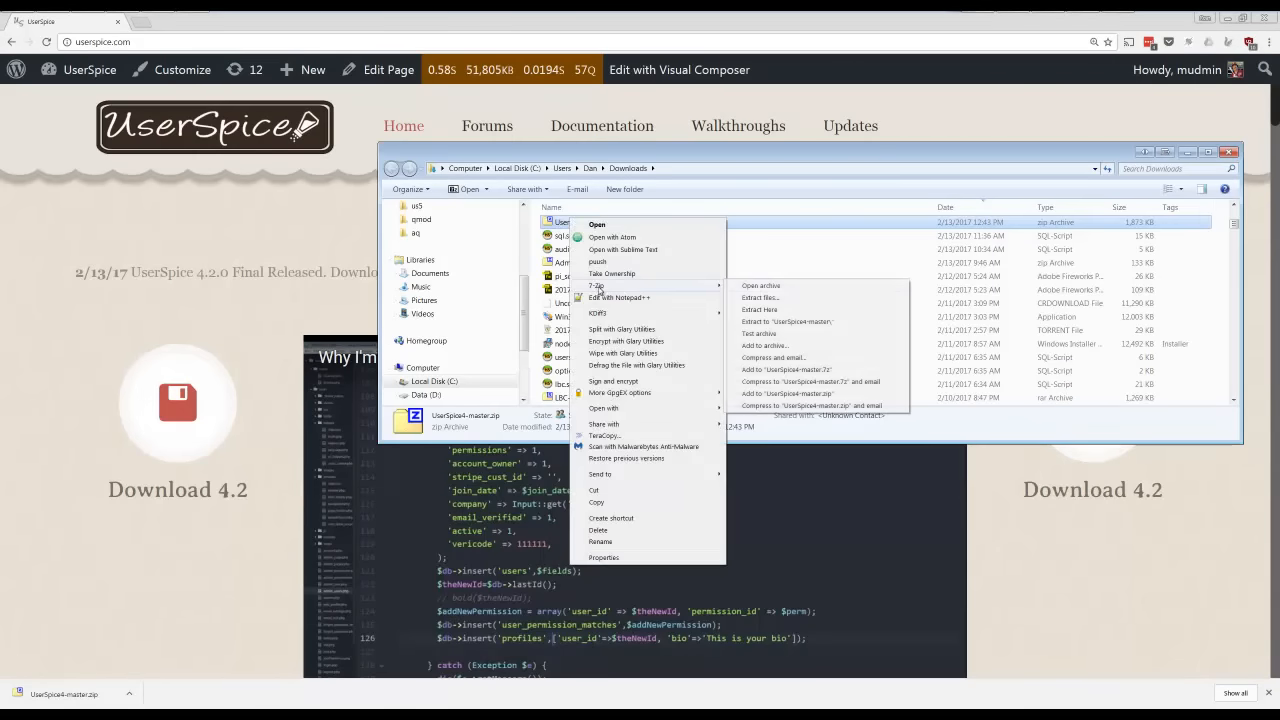
pyautogui.click(801, 323)
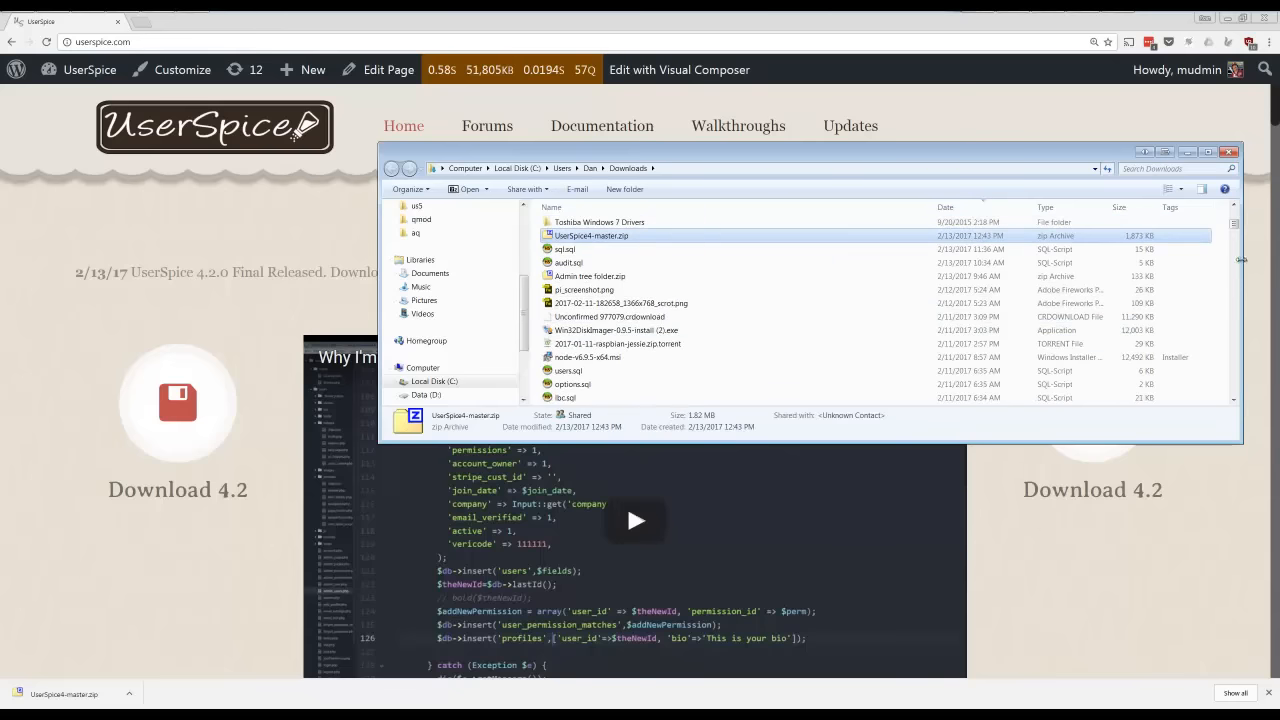
# Open the extracted UserSpice4-master folder and the htdocs/demo folder side by side
pyautogui.moveTo(1235, 226); pyautogui.dragTo(1230, 210)
pyautogui.click(590, 230)
pyautogui.doubleClick(590, 228)
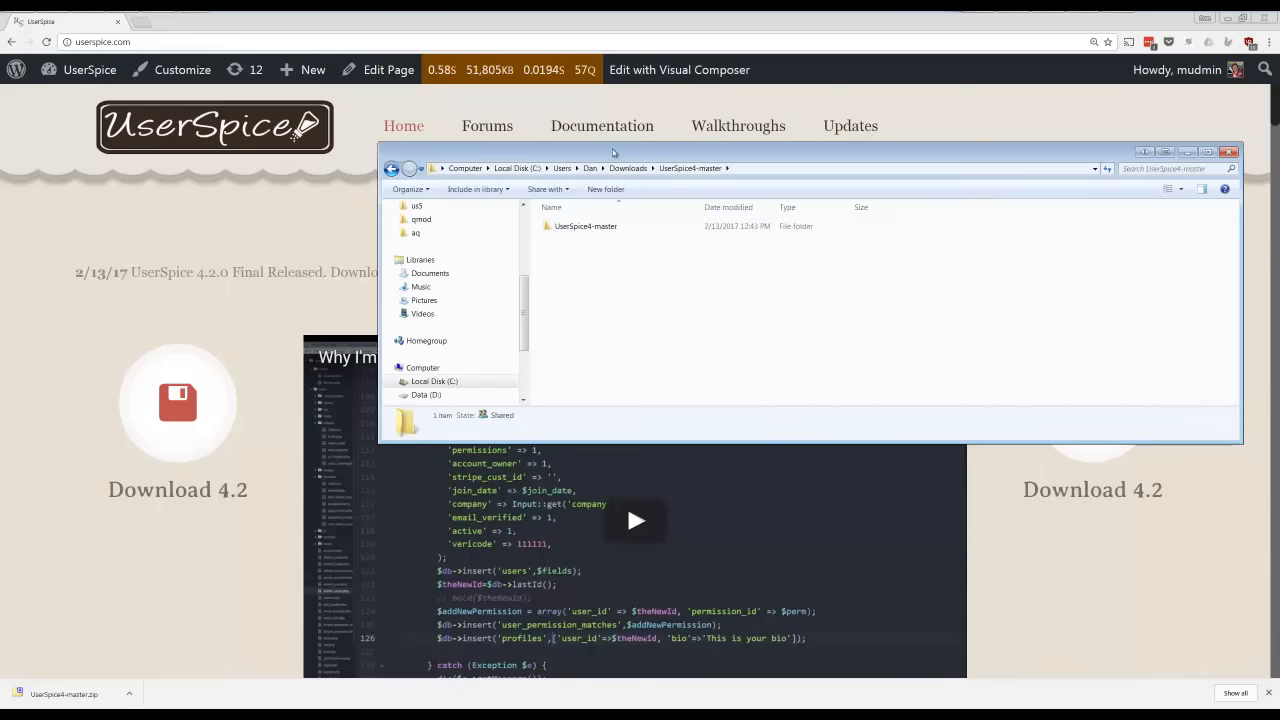
pyautogui.press('super+Left')
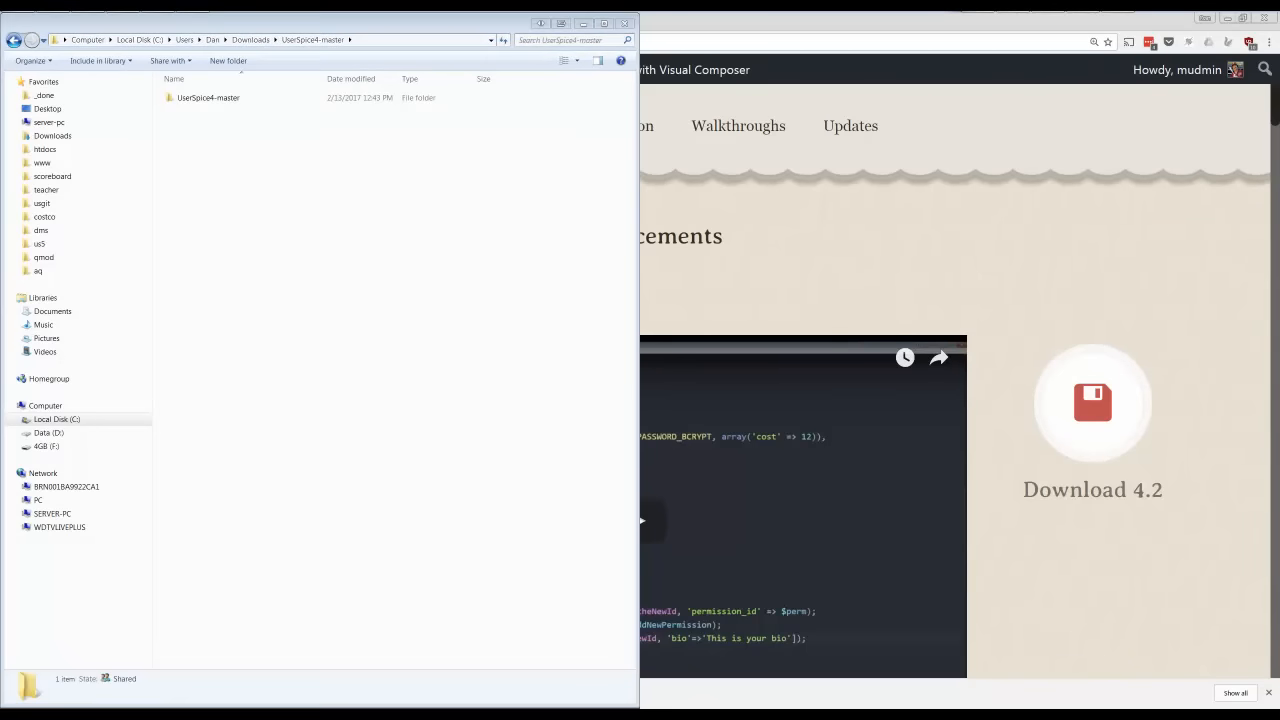
pyautogui.press('super+Right')
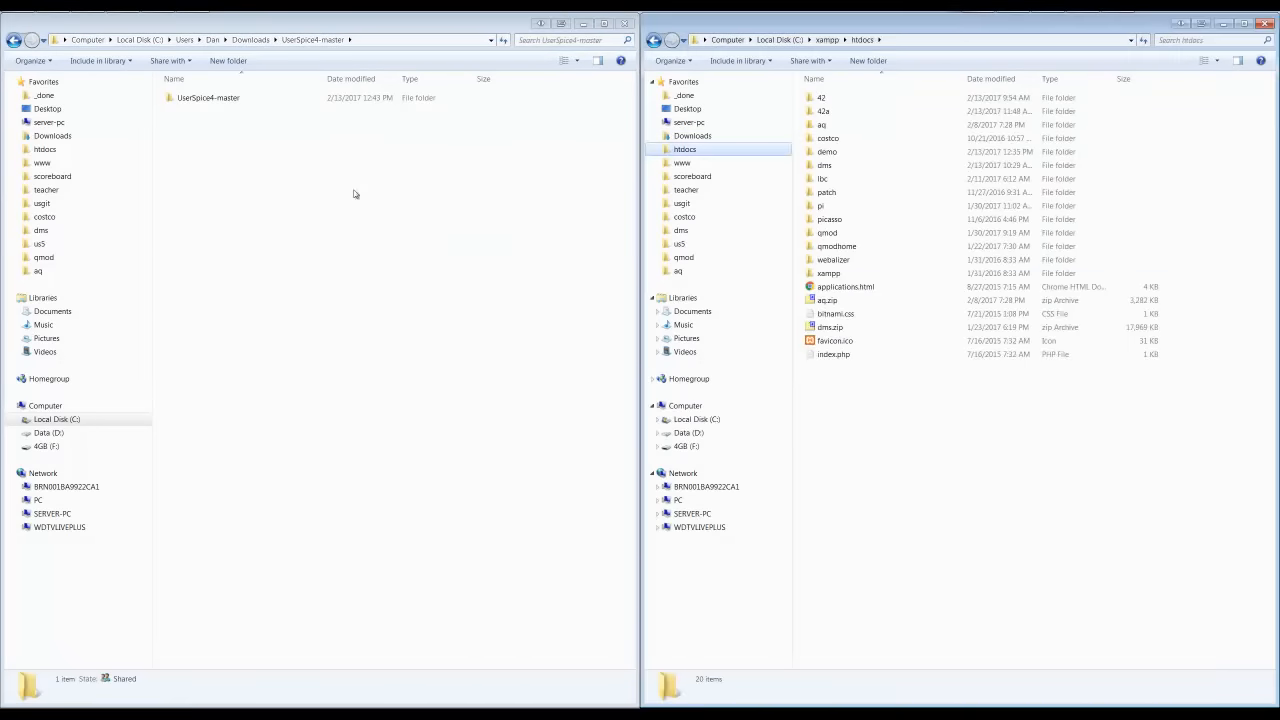
pyautogui.doubleClick(826, 151)
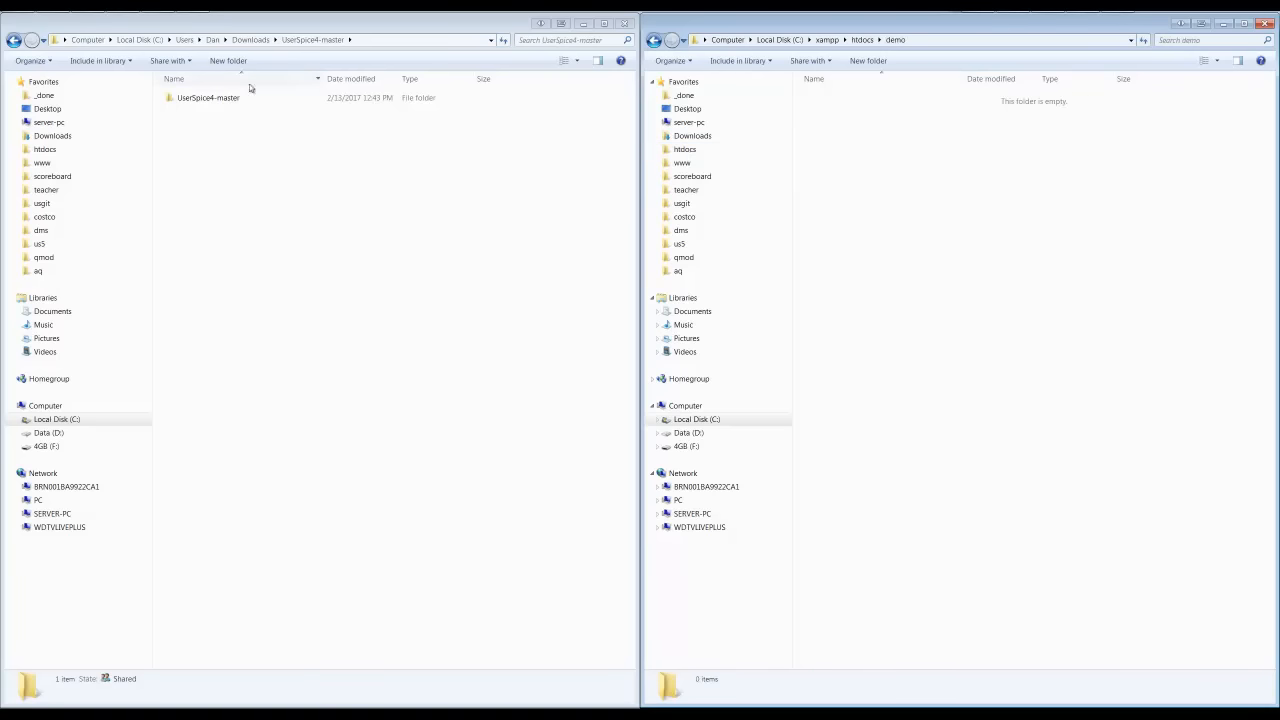
# Copy all files and folders from the inner UserSpice4-master folder into htdocs/demo, and minimize both folder windows
pyautogui.doubleClick(184, 101)
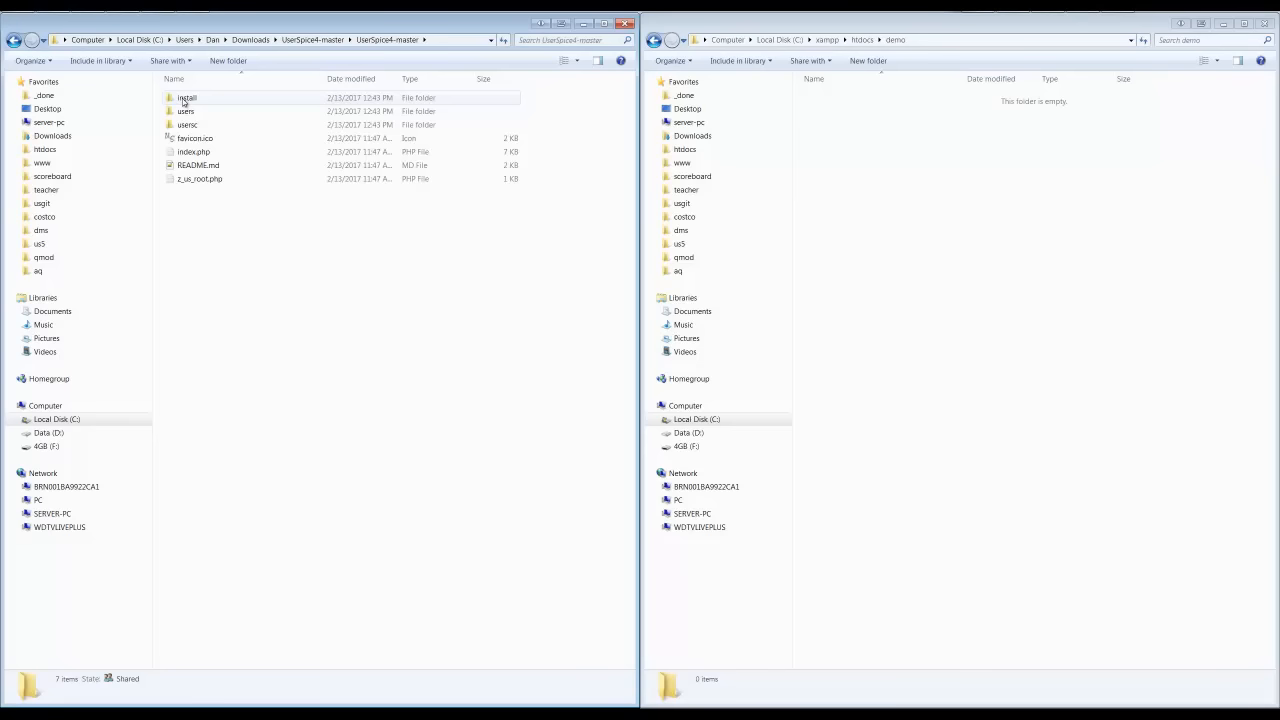
pyautogui.click(186, 184)
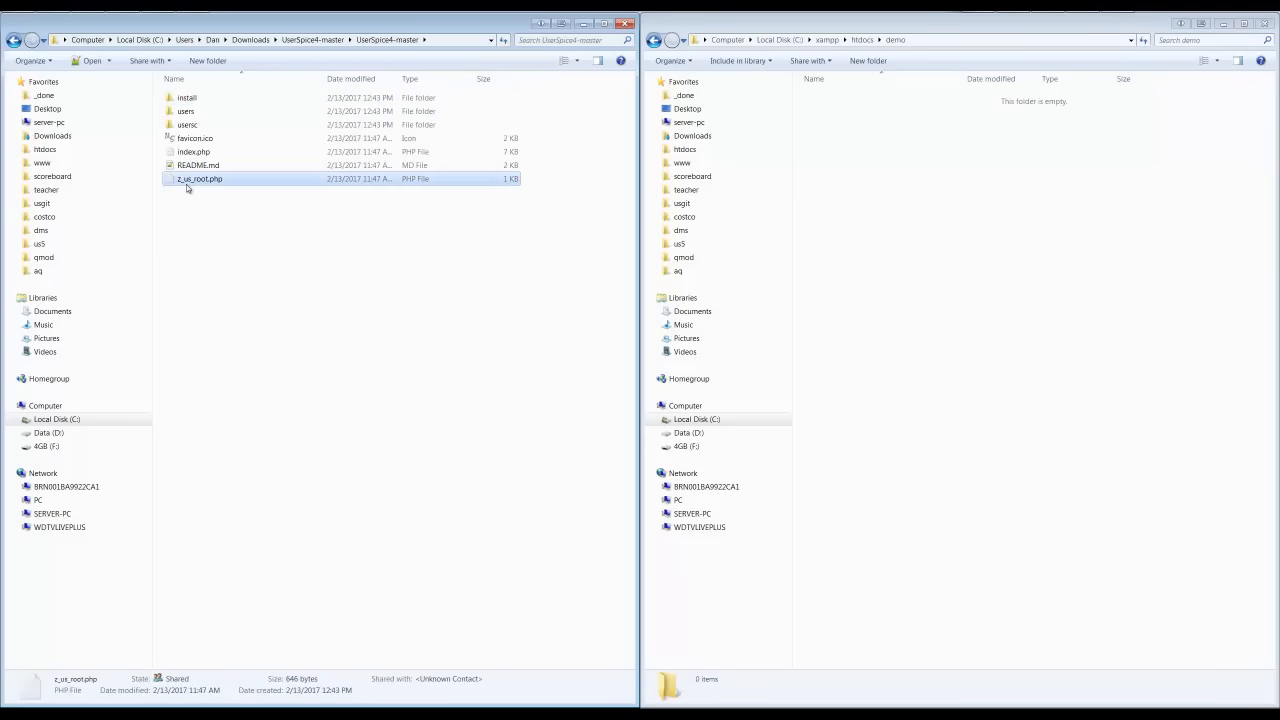
pyautogui.keyDown('shift'); pyautogui.click(178, 100); pyautogui.keyUp('shift')
pyautogui.moveTo(178, 100); pyautogui.dragTo(1022, 192)
pyautogui.click(1046, 213)
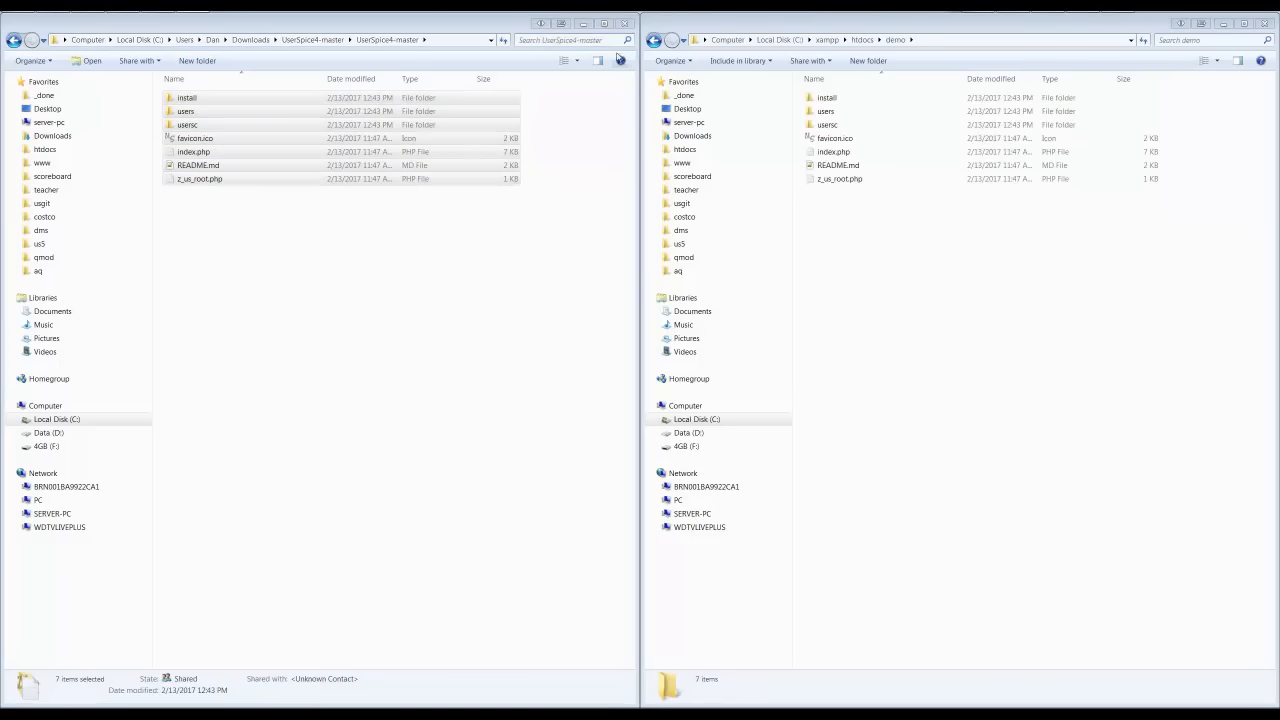
pyautogui.click(584, 24)
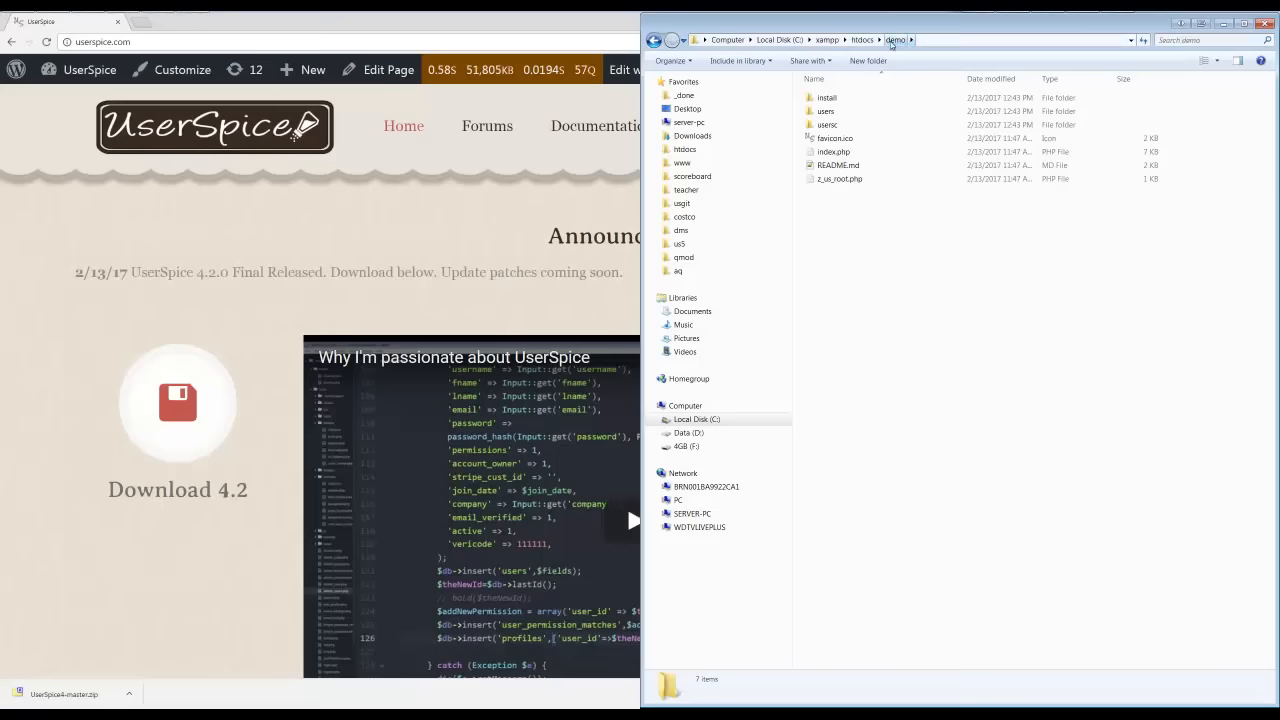
pyautogui.click(1224, 23)
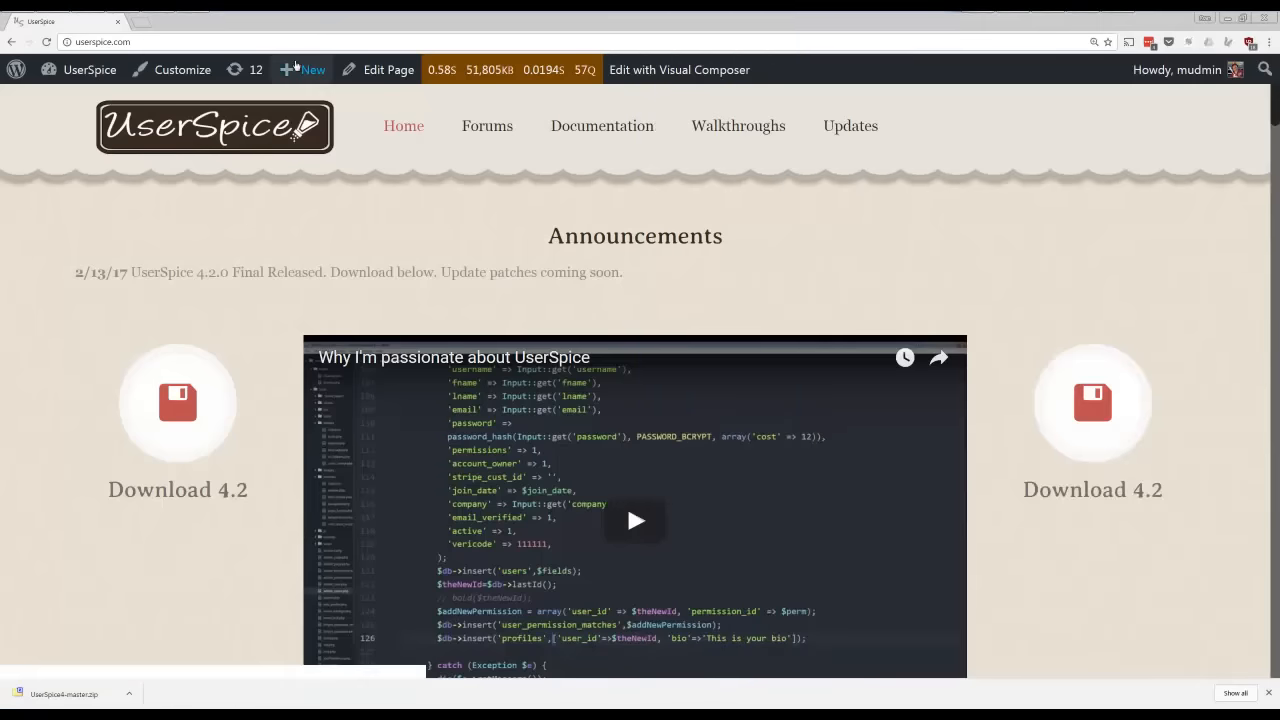
# Open the installer in the browser at localhost/demo
pyautogui.click(284, 42)
pyautogui.write('LOCA')
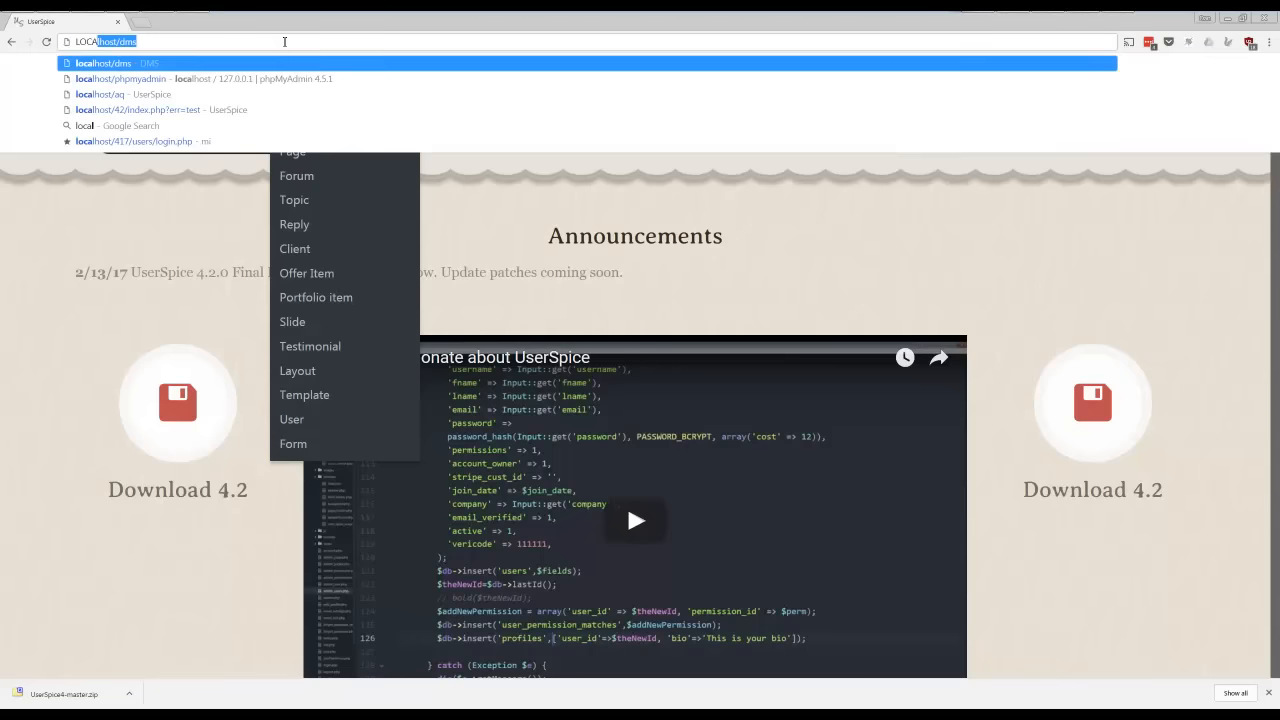
pyautogui.write('lhost/dem')
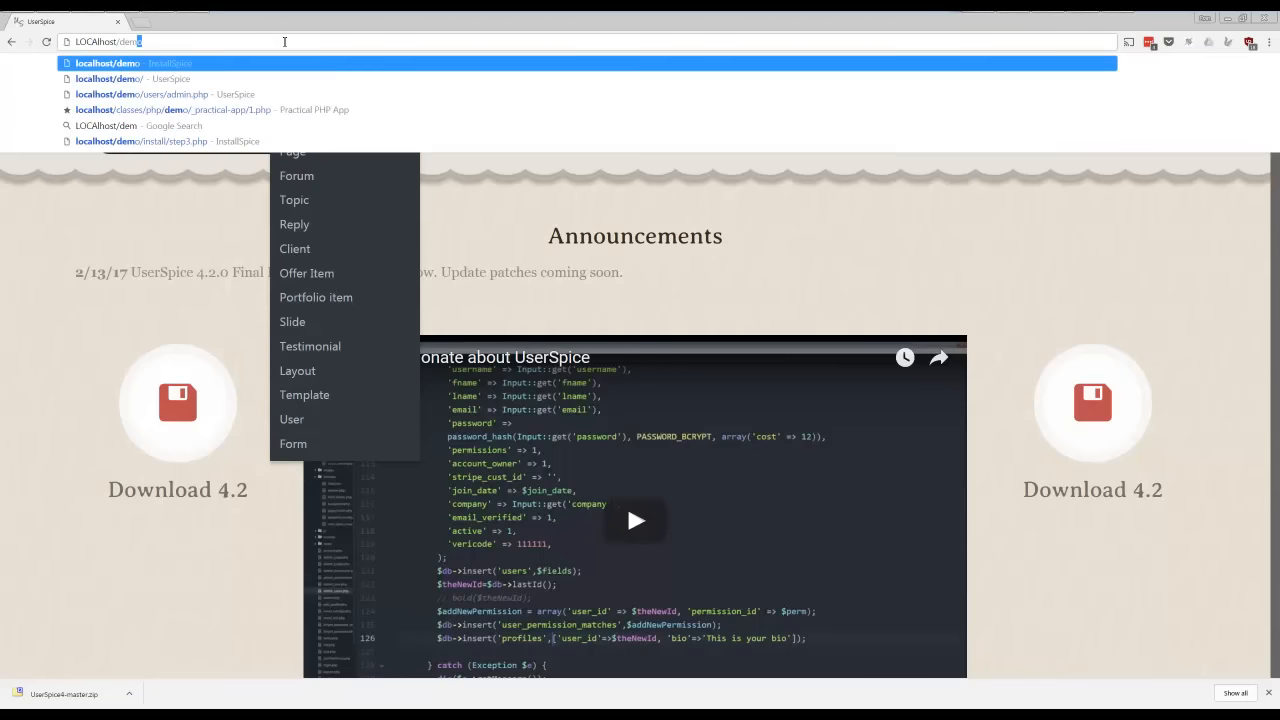
pyautogui.press('Return')
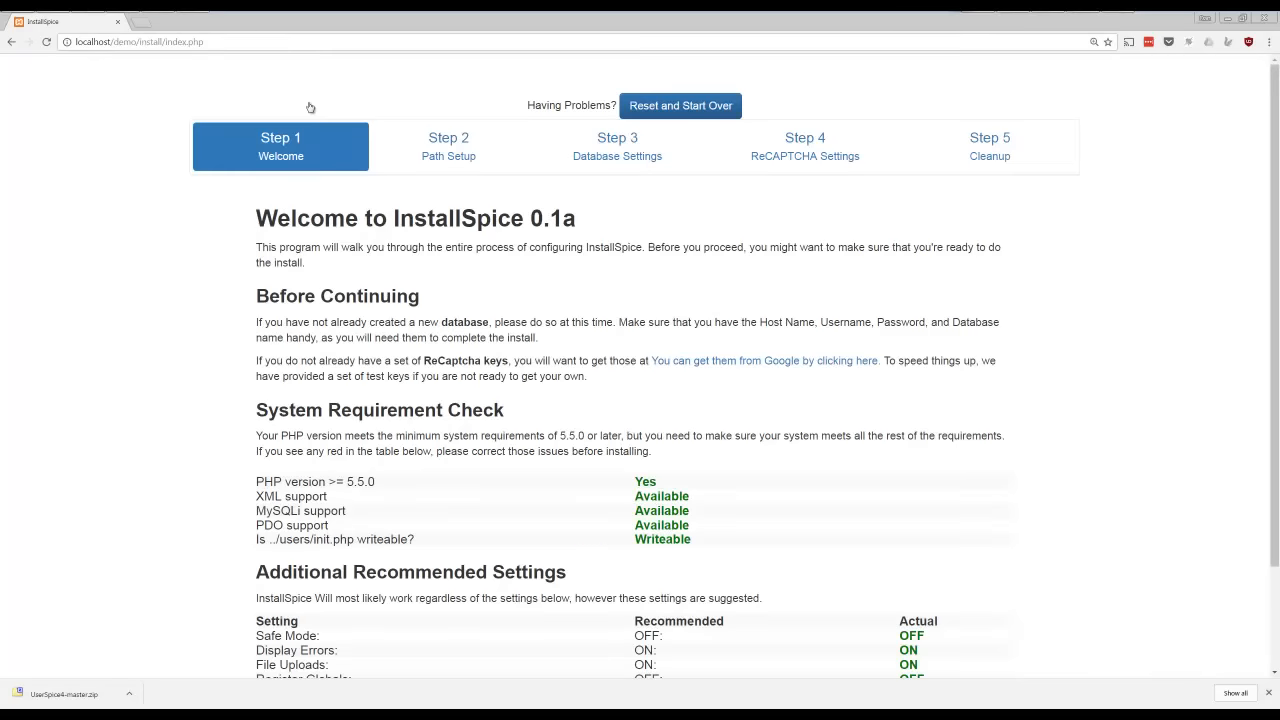
# Review the system requirement check and continue through the Welcome and Path Setup stages to Database Settings
pyautogui.scroll(-2, 502, 268)
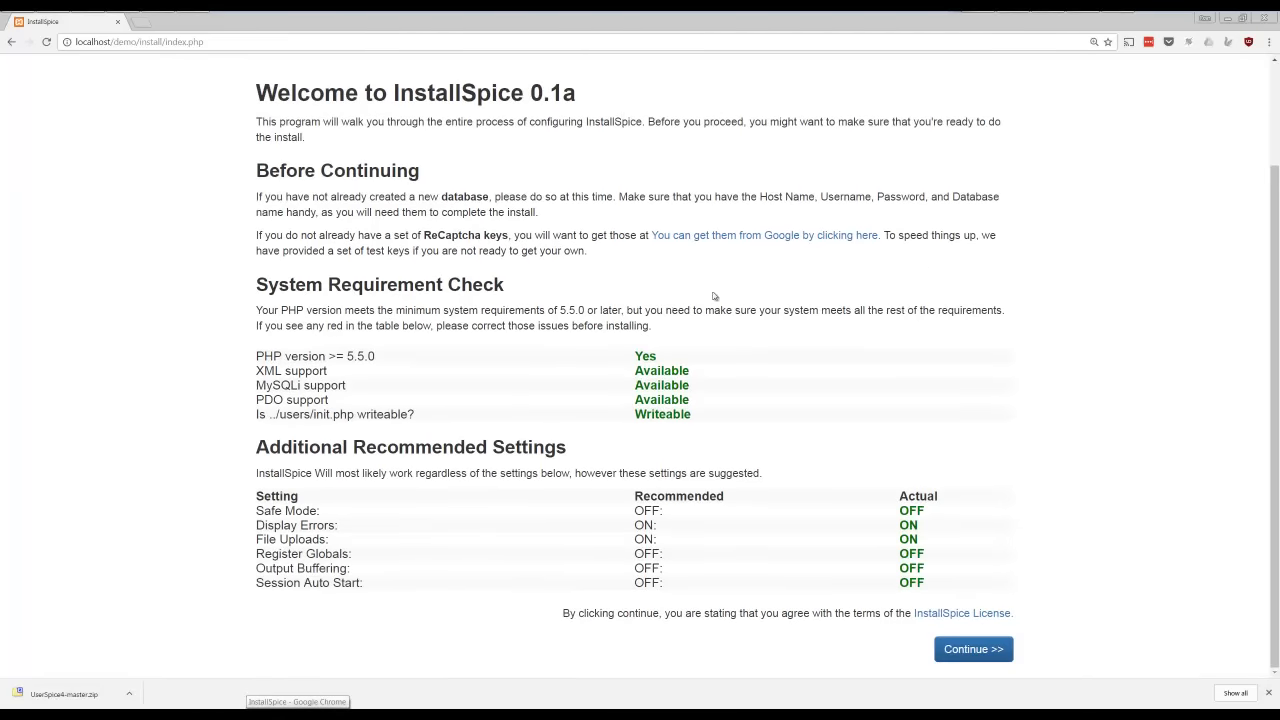
pyautogui.click(968, 650)
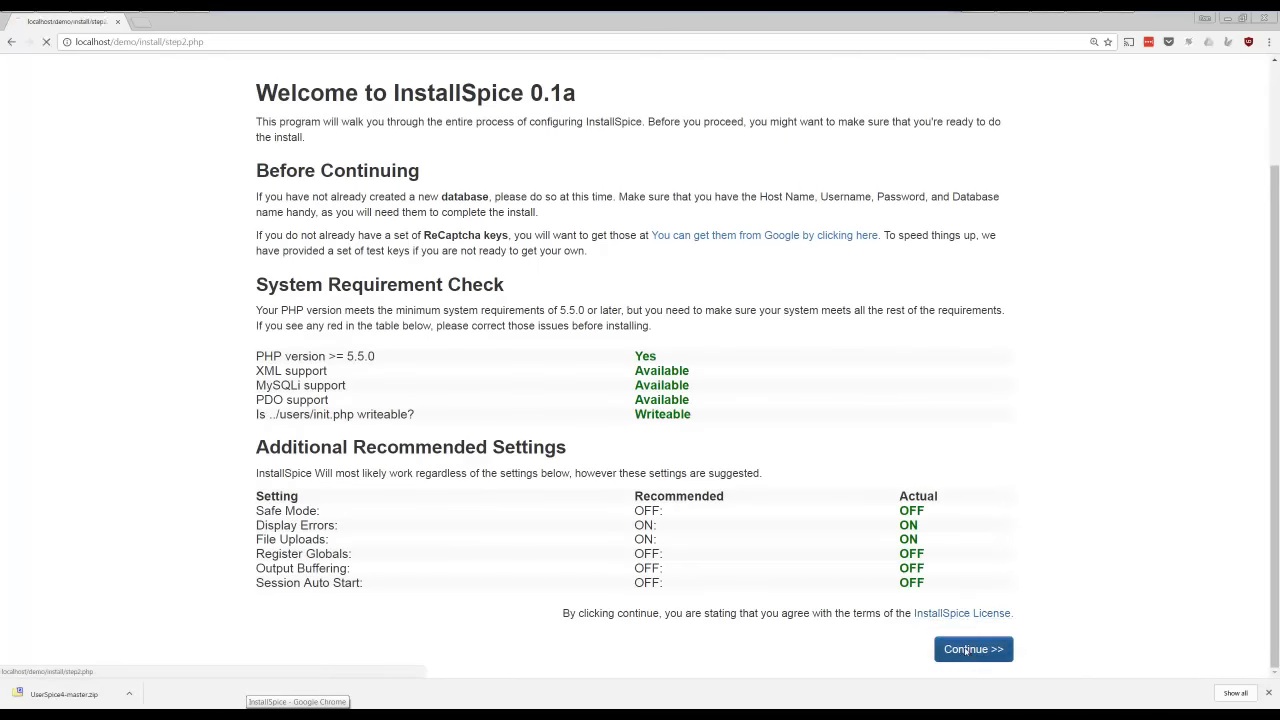
pyautogui.click(458, 462)
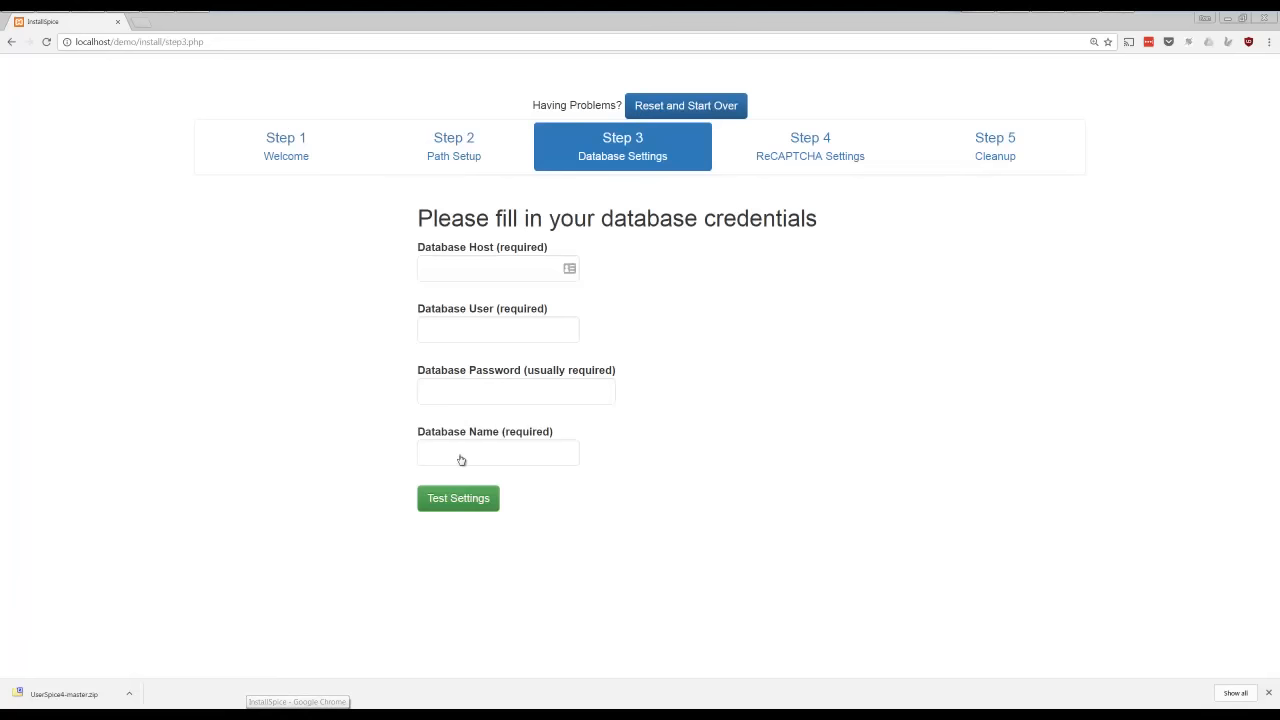
# Enter localhost as database host, root as user and demo as database name with no password, test the settings and save them
pyautogui.click(487, 276)
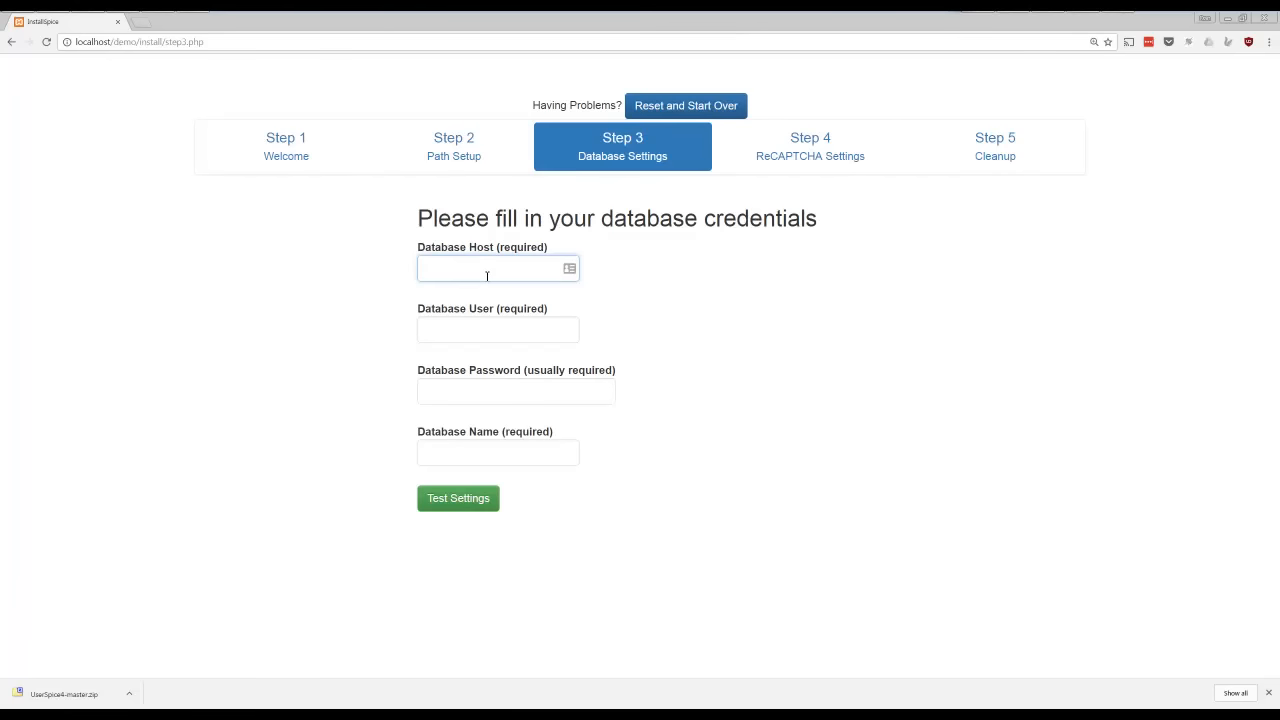
pyautogui.write('loca')
pyautogui.press('Down')
pyautogui.press('Tab')
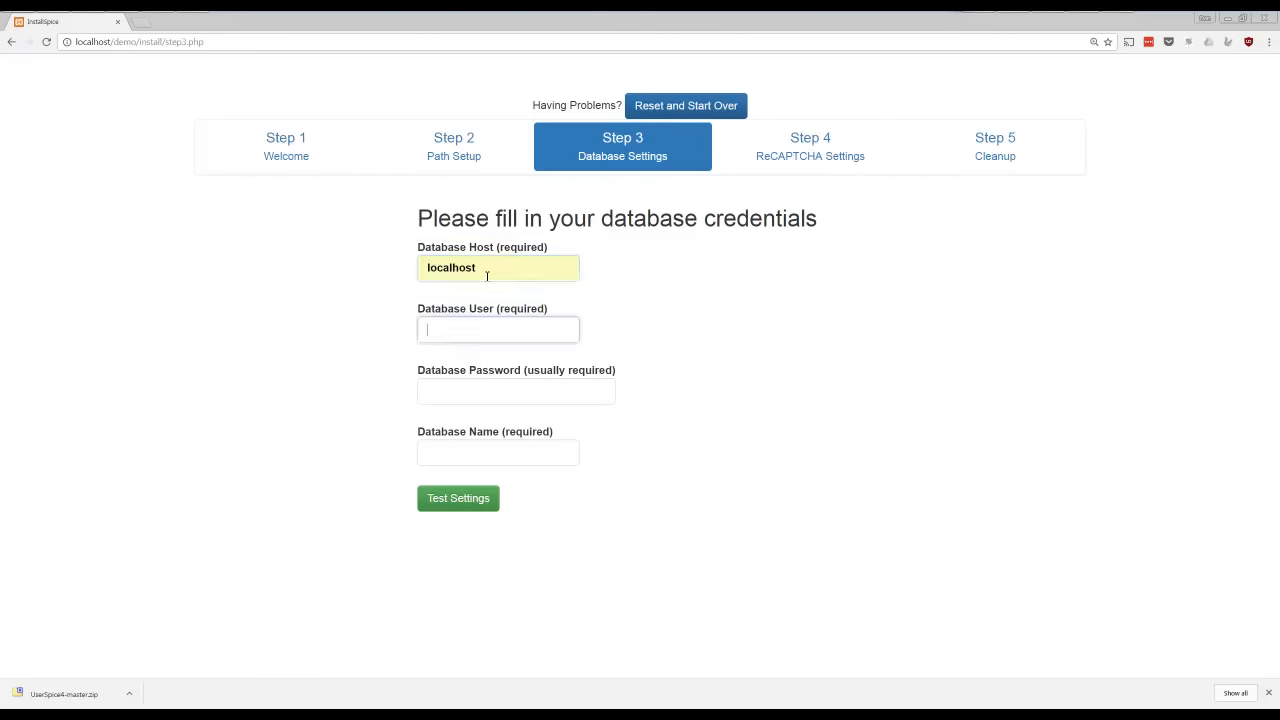
pyautogui.write('root')
pyautogui.press('Tab')
pyautogui.press('Tab')
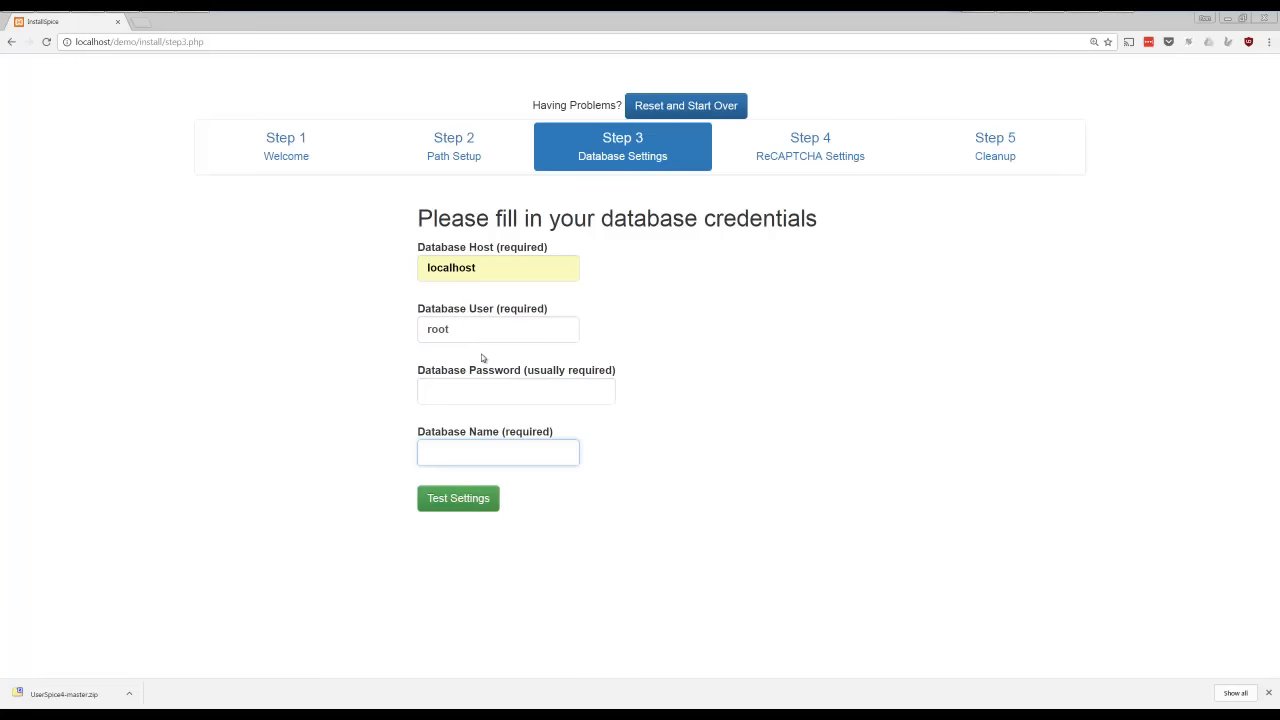
pyautogui.write('demo')
pyautogui.click(448, 501)
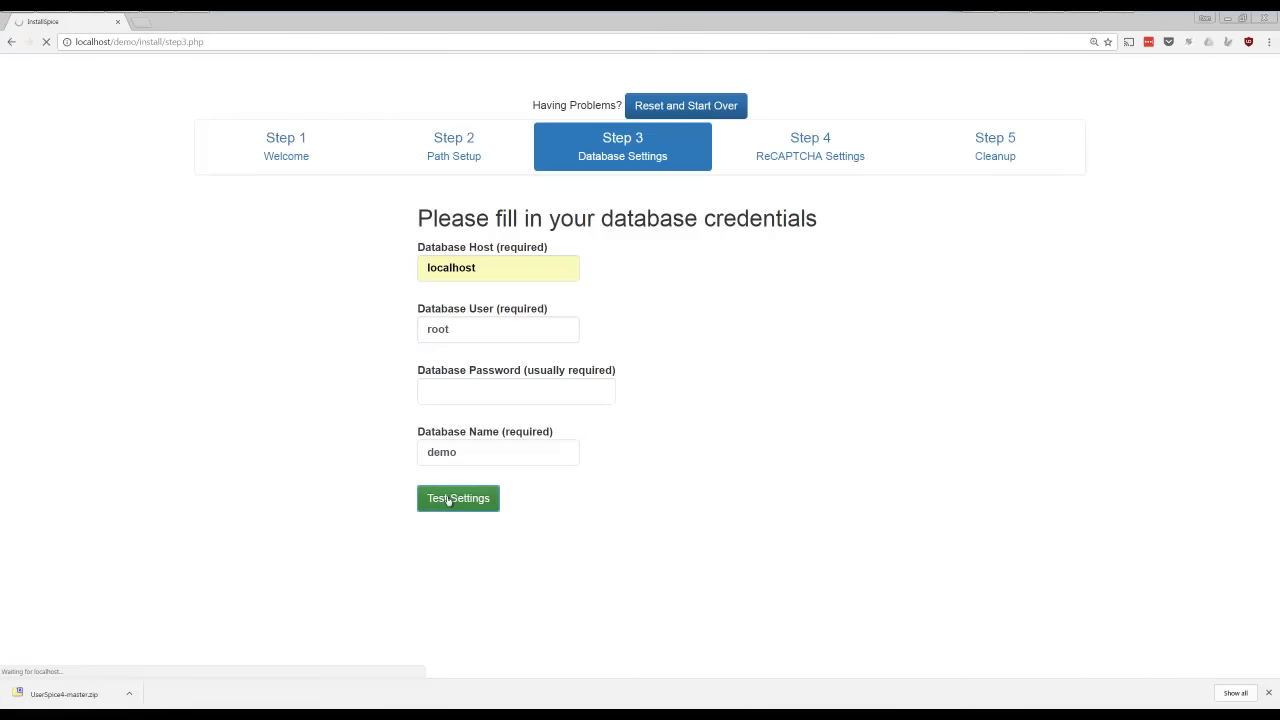
pyautogui.click(458, 587)
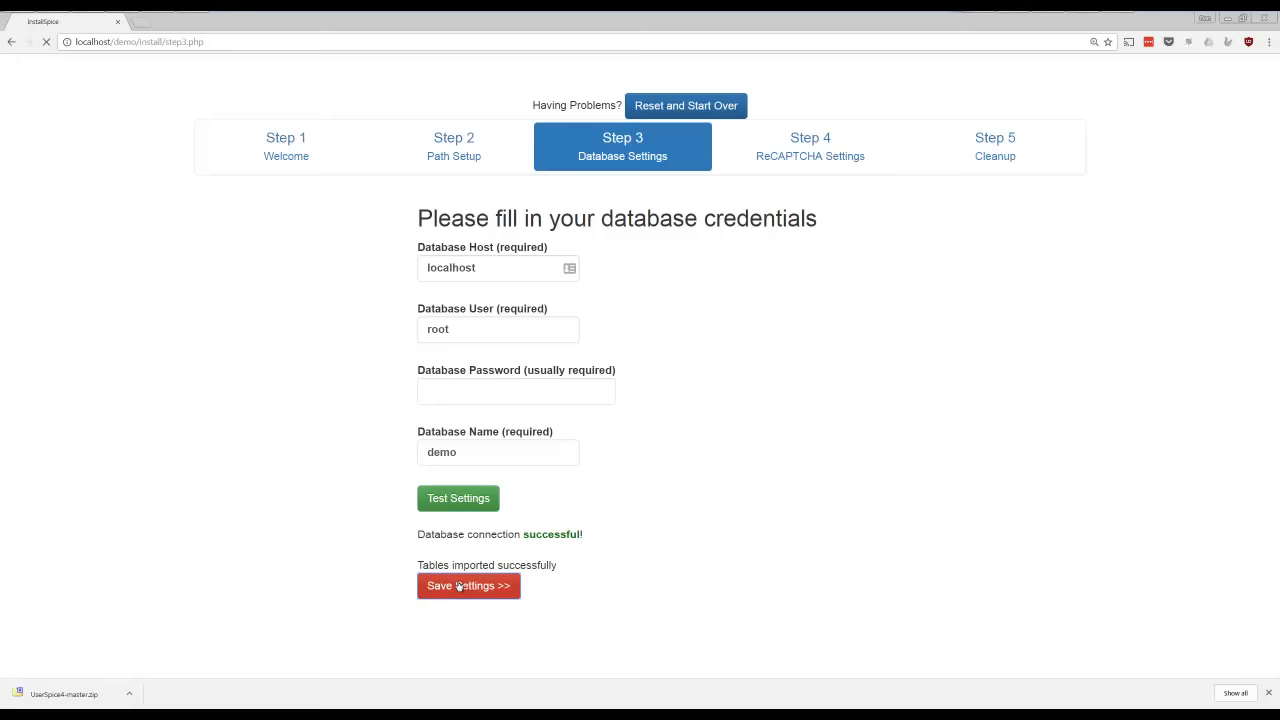
# Copy the provided test public and private ReCaptcha keys into the Public Key and Private Key fields
pyautogui.moveTo(760, 347); pyautogui.dragTo(512, 350)
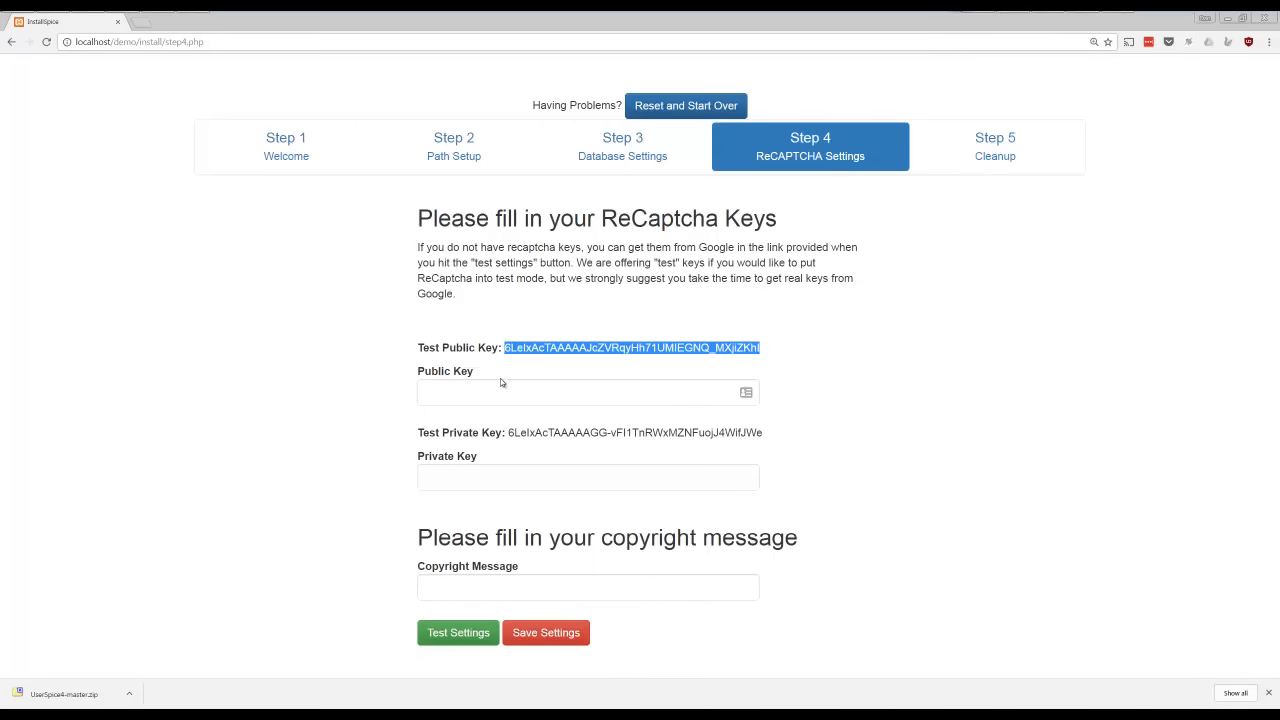
pyautogui.click(480, 395)
pyautogui.hotkey('ctrl', 'v')
pyautogui.click(792, 437)
pyautogui.moveTo(792, 437); pyautogui.dragTo(508, 433)
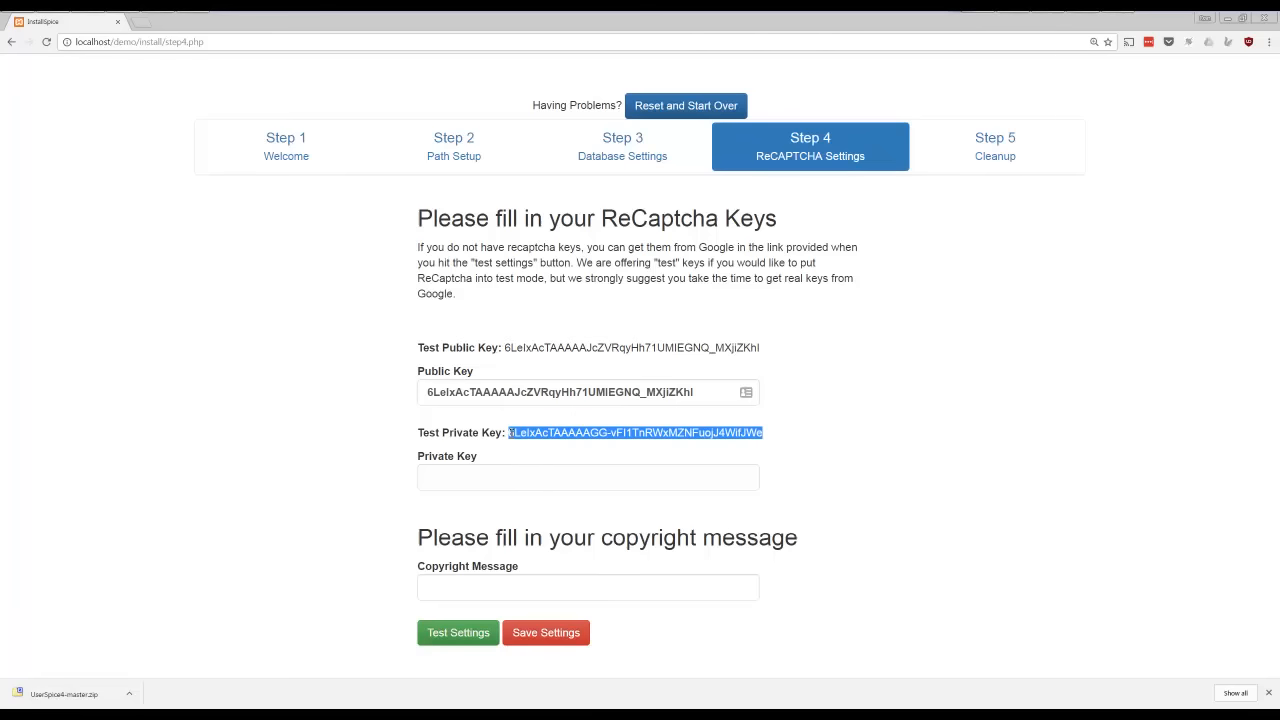
pyautogui.click(499, 472)
pyautogui.hotkey('ctrl', 'v')
# Set the copyright message to "My Demo!" and save the ReCaptcha settings
pyautogui.click(481, 590)
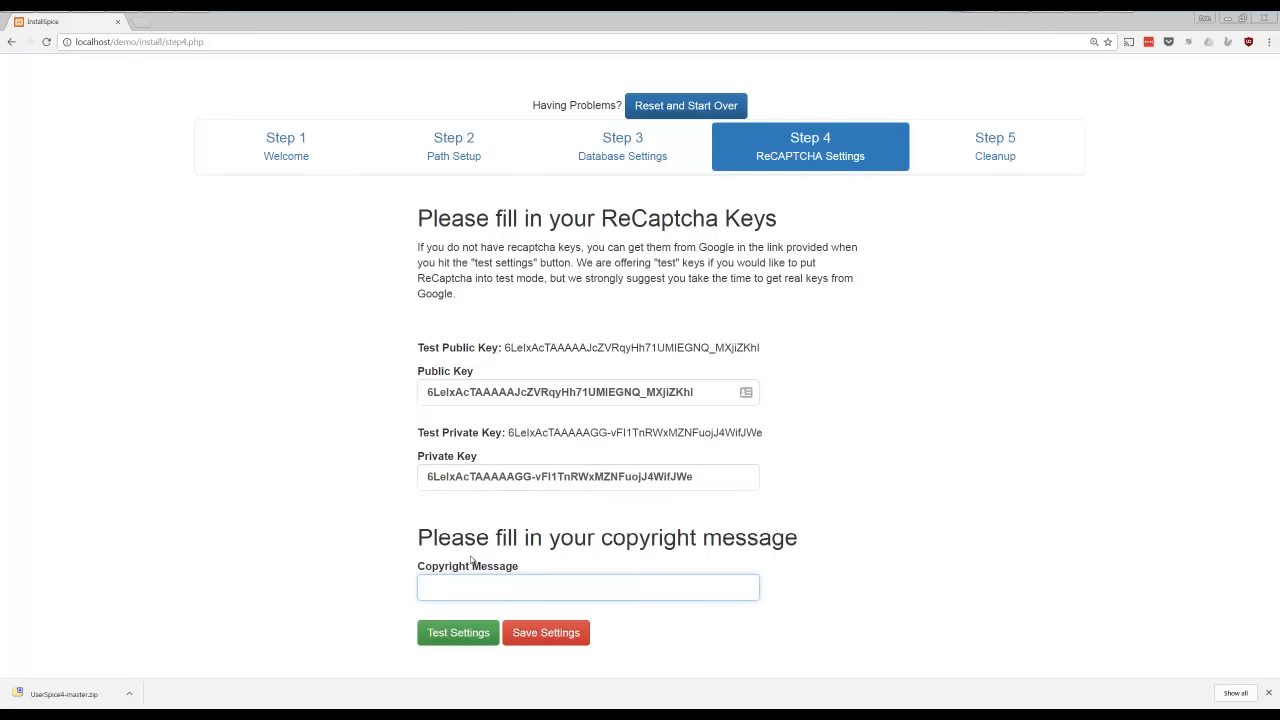
pyautogui.write('My Demo!')
pyautogui.click(546, 633)
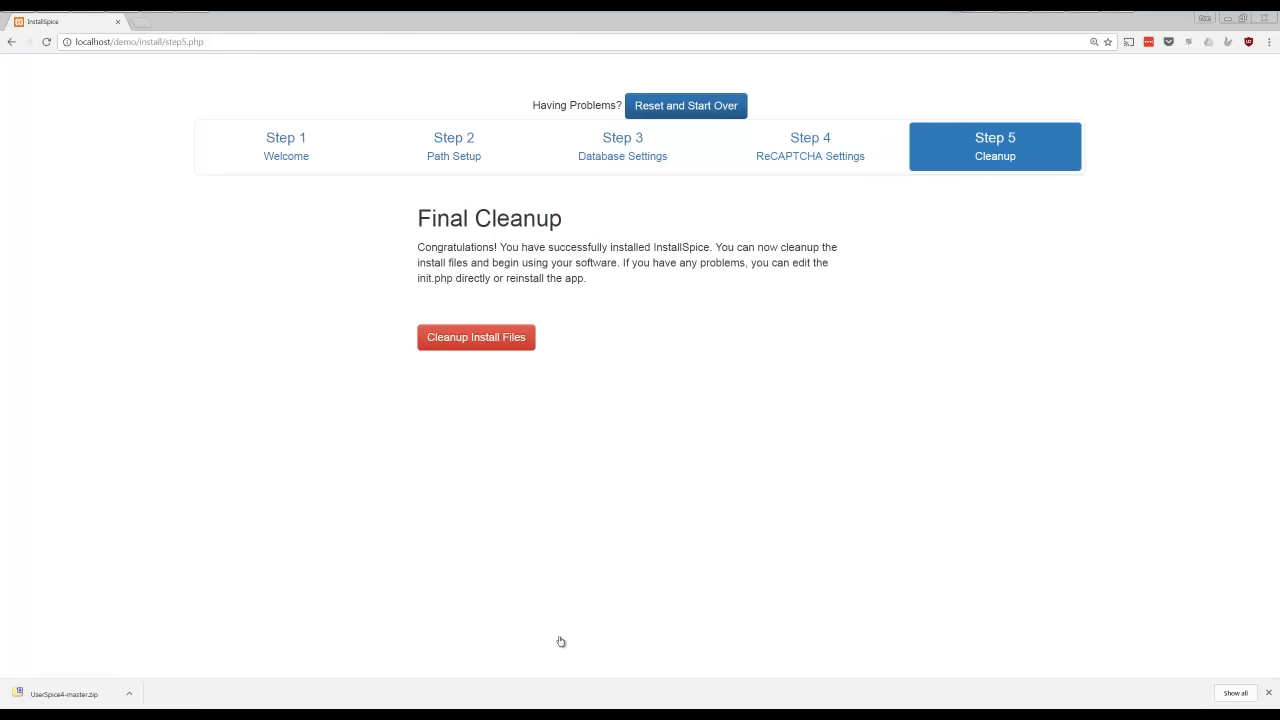
# Clean up the install files and open the newly installed UserSpice home page
pyautogui.click(493, 340)
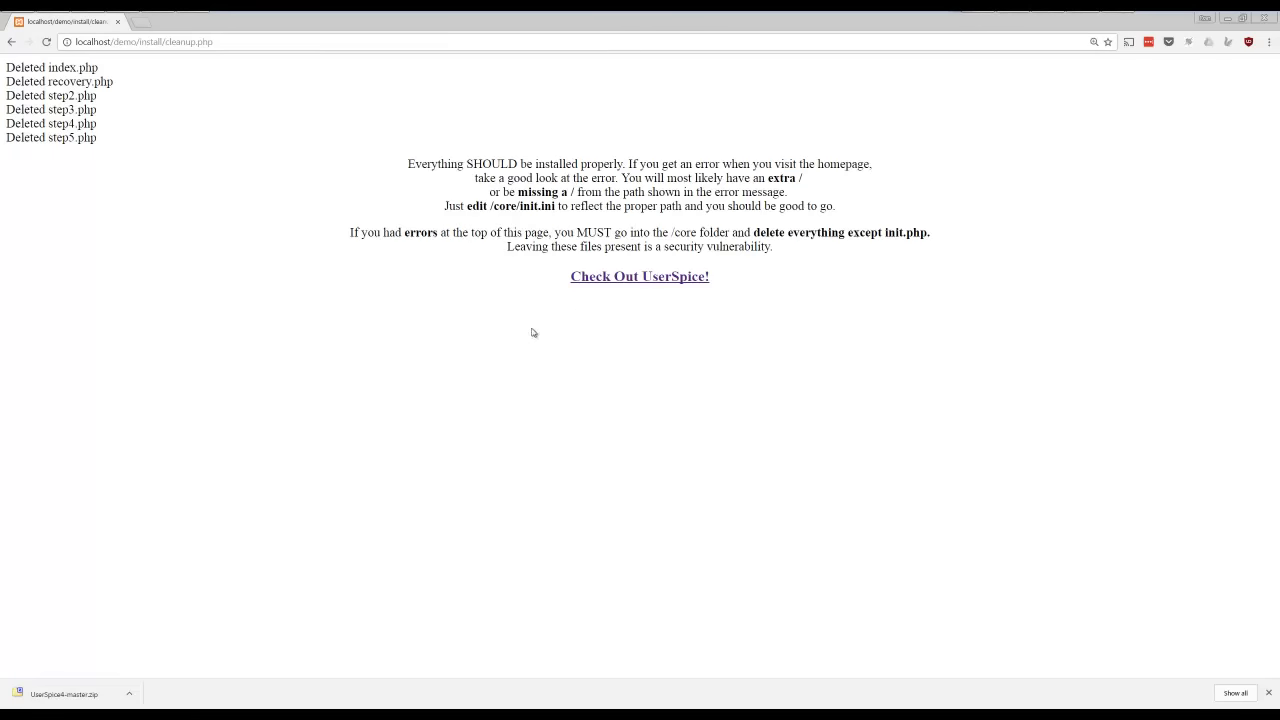
pyautogui.click(629, 288)
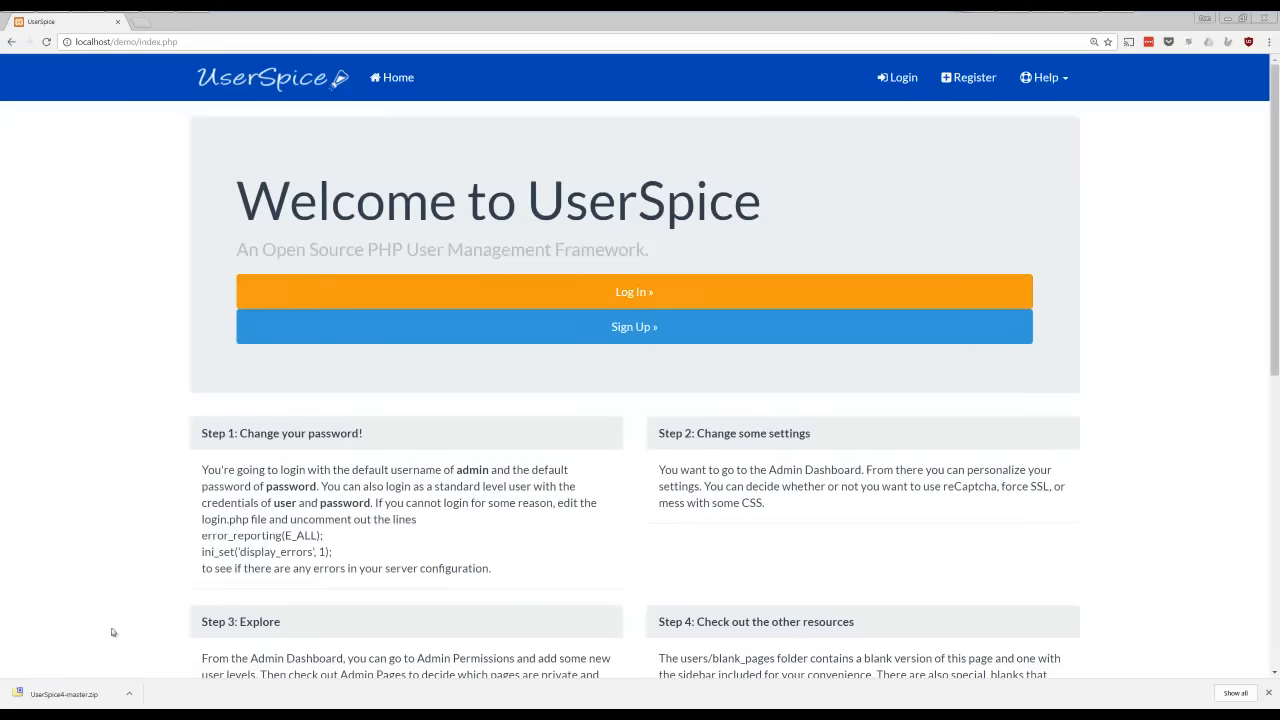
# Log in to the site with the username admin and the default account password
pyautogui.click(659, 296)
pyautogui.write('admin')
pyautogui.press('Tab')
pyautogui.write('password')
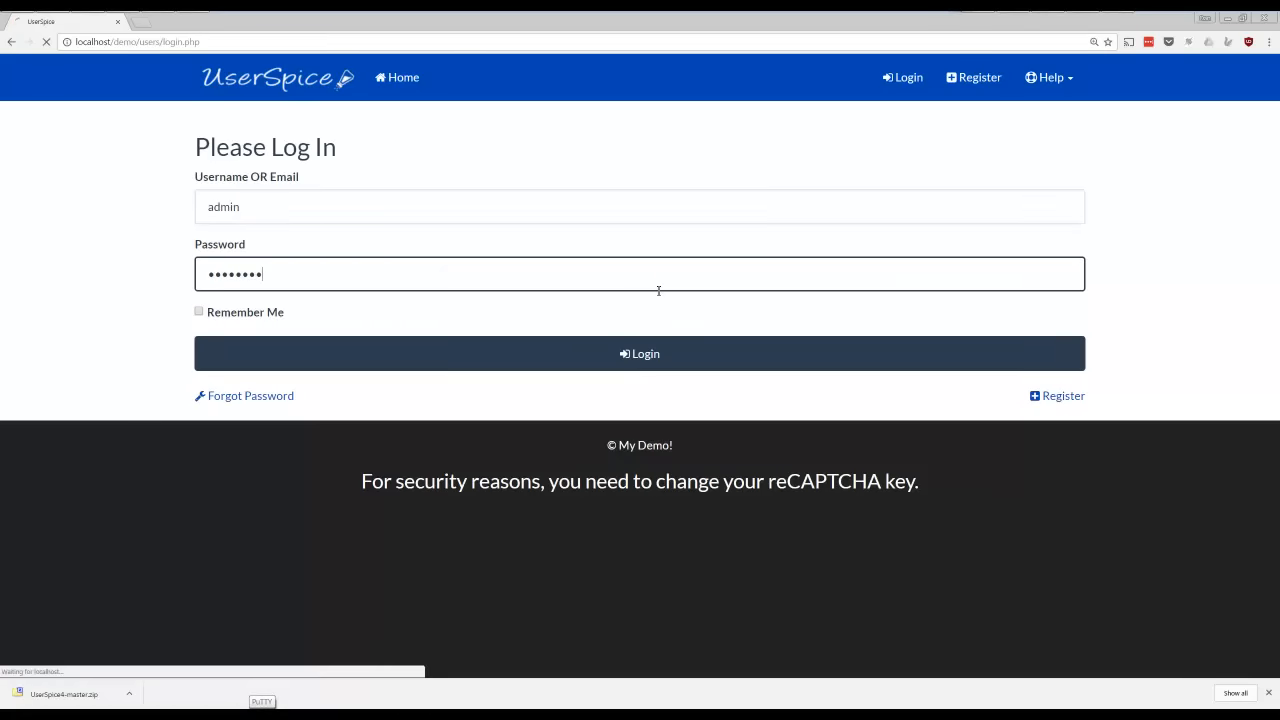
# Submit the login form and open the Admin Dashboard
pyautogui.press('Return')
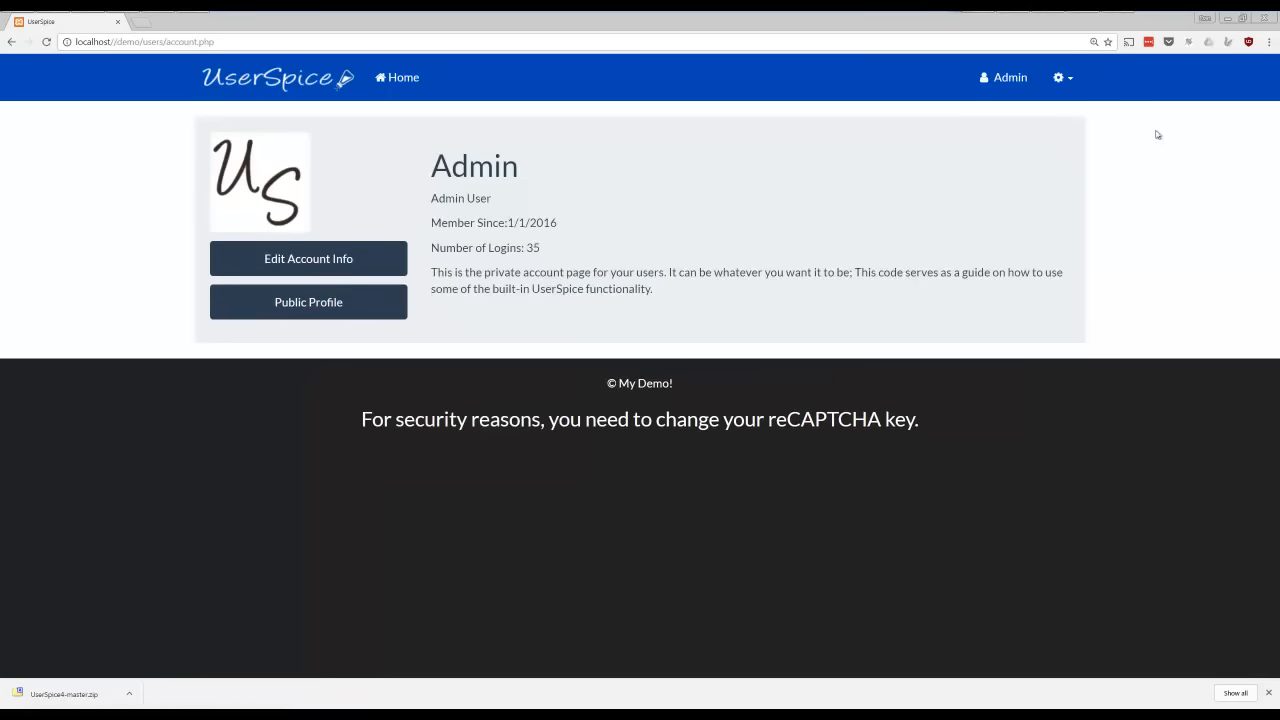
pyautogui.click(1068, 79)
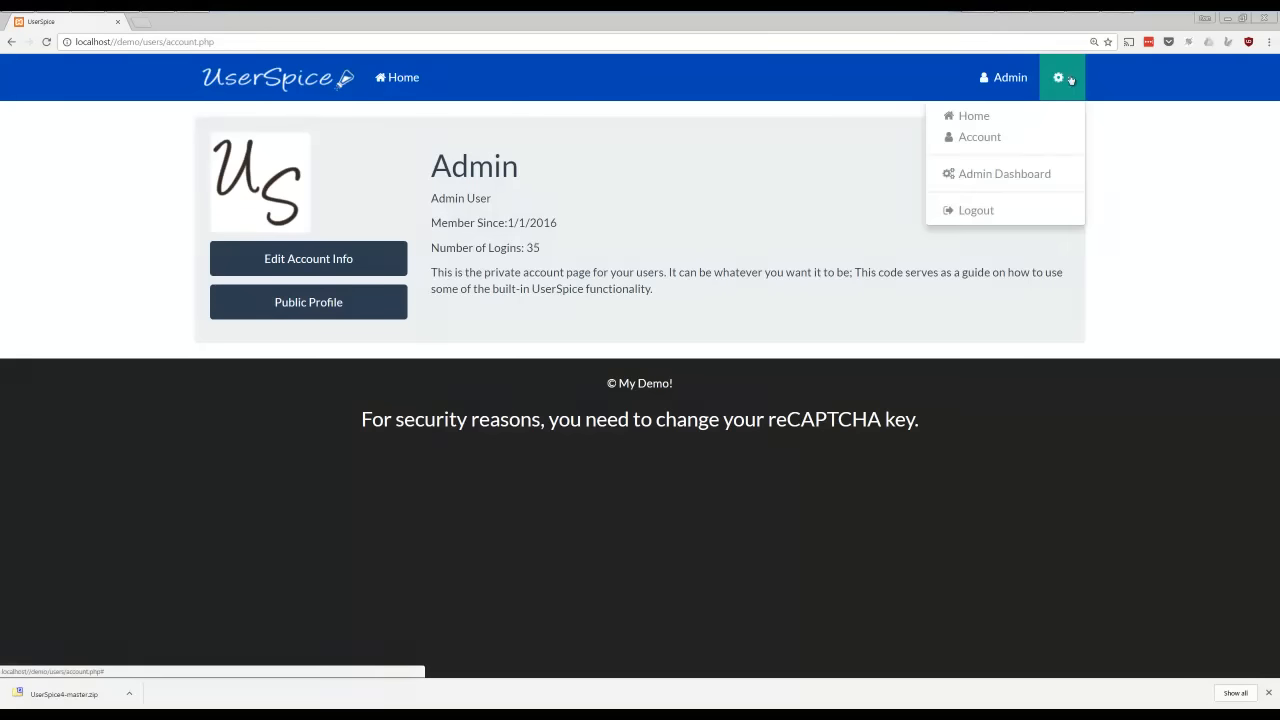
pyautogui.click(1006, 175)
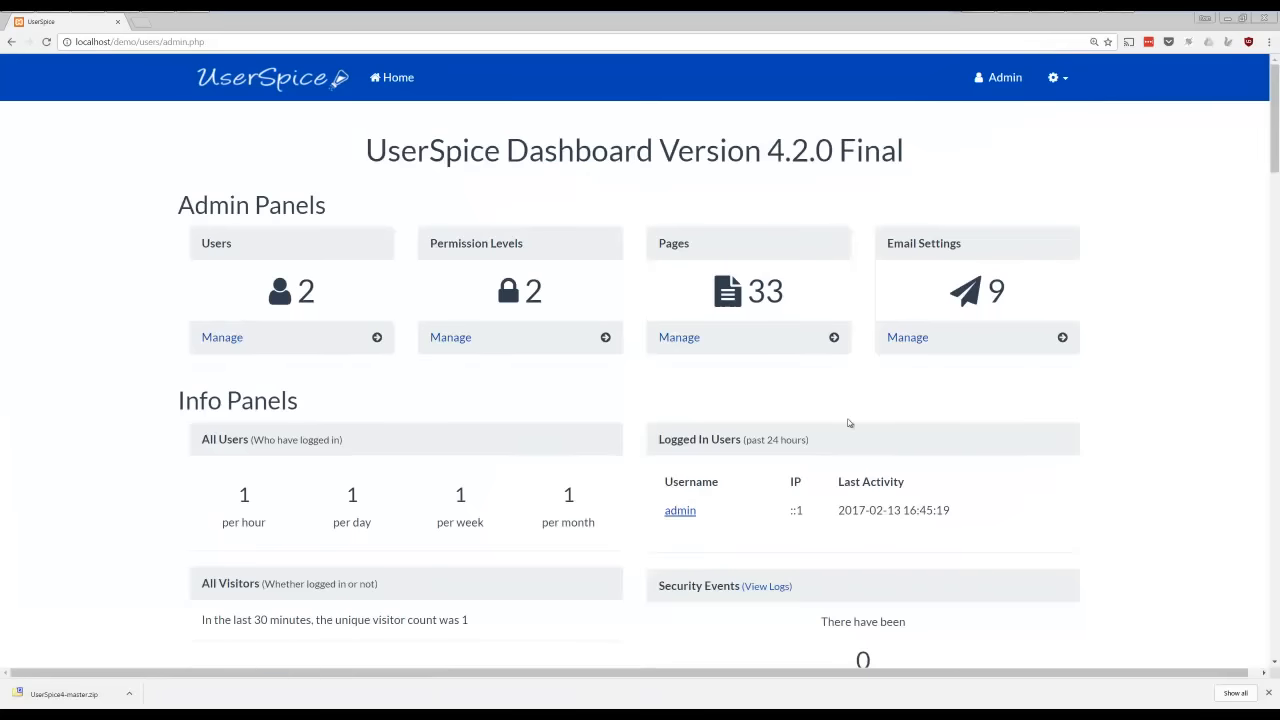
# Look over the whole Admin Dashboard including its version number, and check the Manage Users page
pyautogui.scroll(-1, 848, 422)
pyautogui.moveTo(1271, 119); pyautogui.dragTo(1275, 590)
pyautogui.moveTo(925, 655)
pyautogui.mouseDown()
pyautogui.moveTo(344, 662)
pyautogui.moveTo(938, 643)
pyautogui.mouseUp()
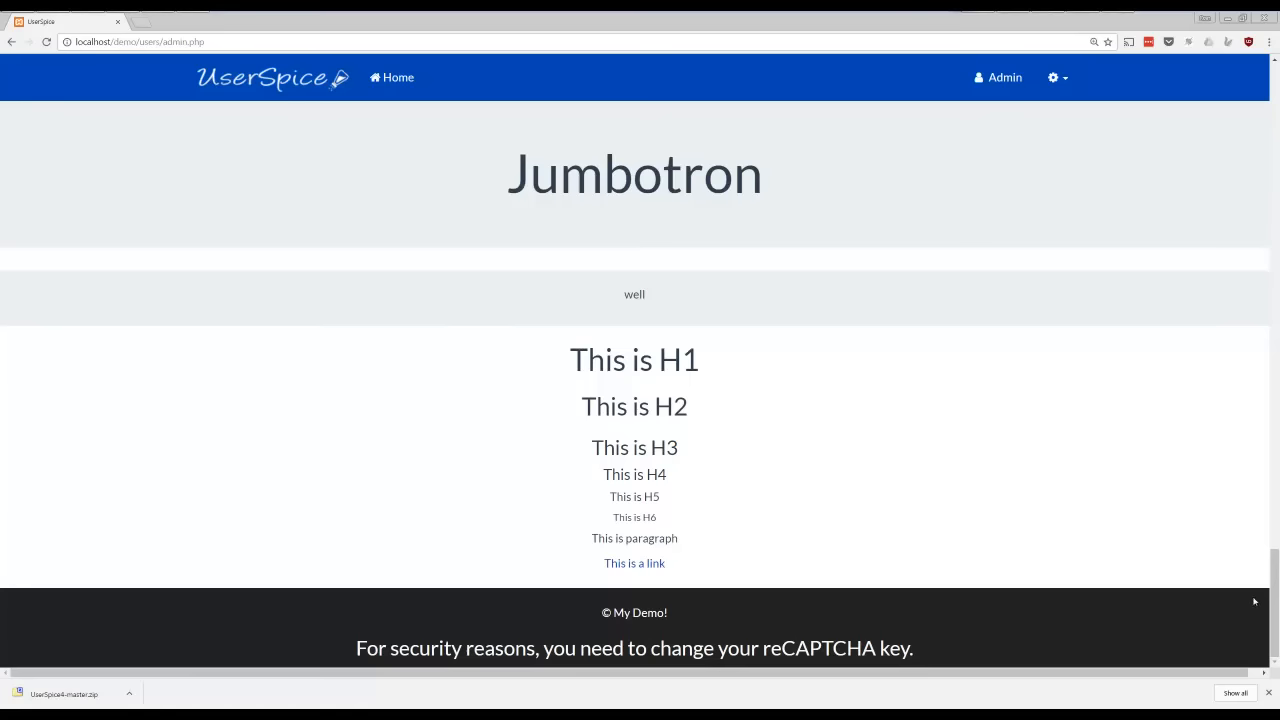
pyautogui.moveTo(1275, 588); pyautogui.dragTo(1202, 81)
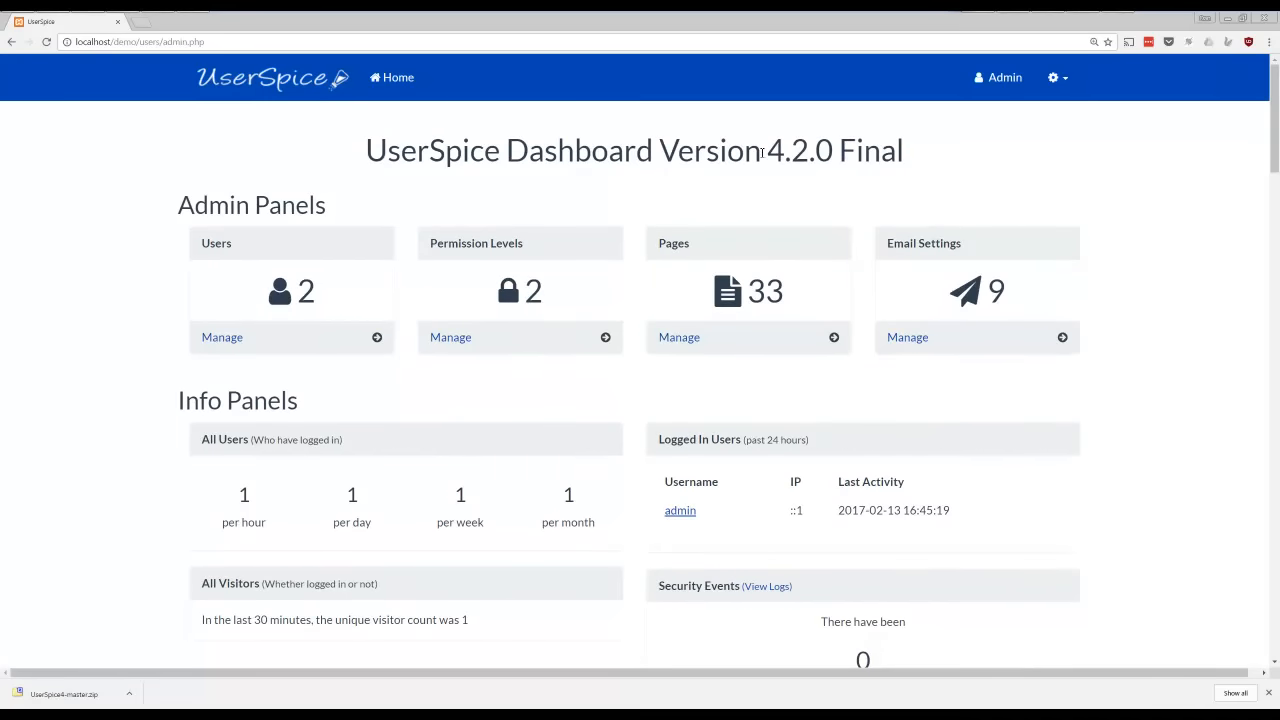
pyautogui.doubleClick(806, 148)
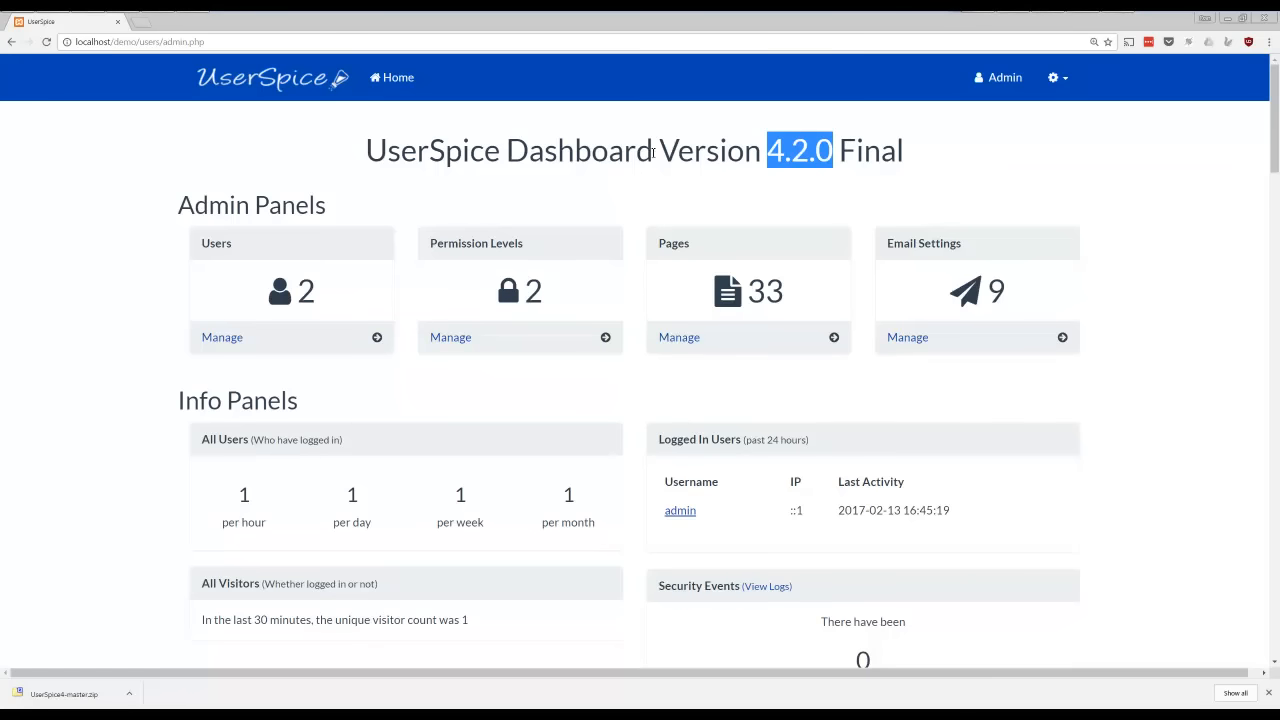
pyautogui.click(222, 338)
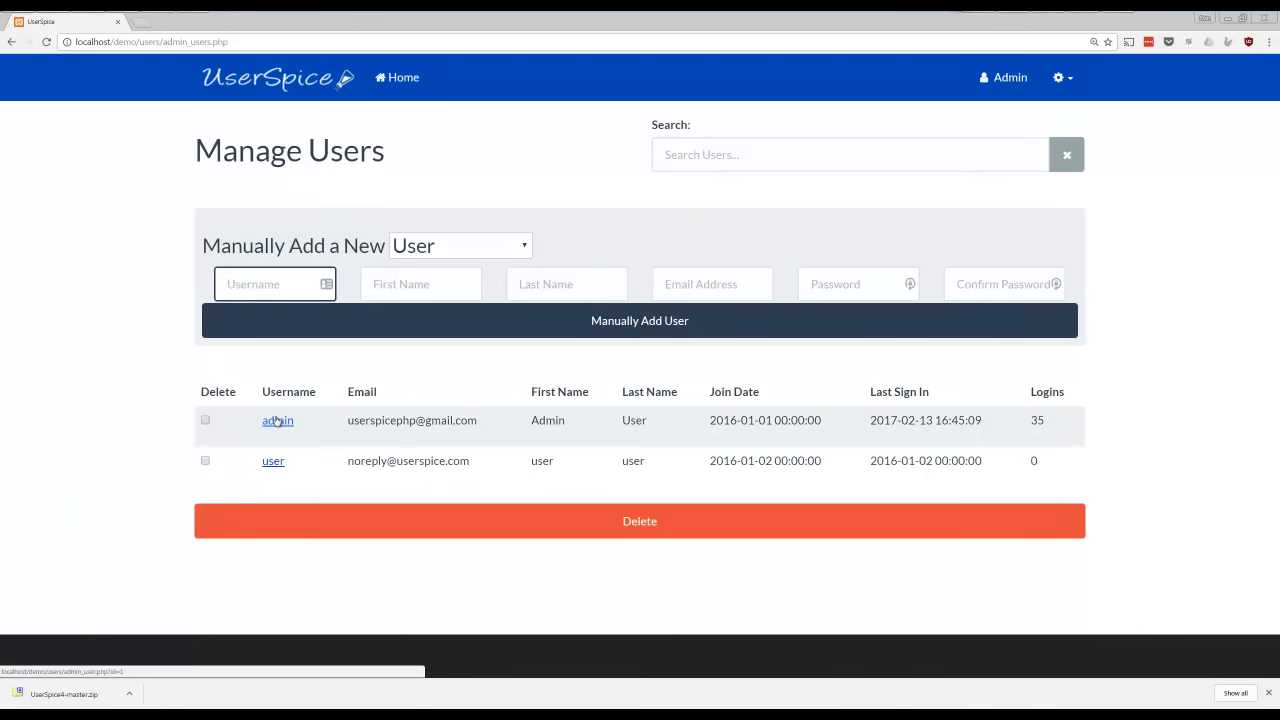
pyautogui.hotkey('alt', 'Left')
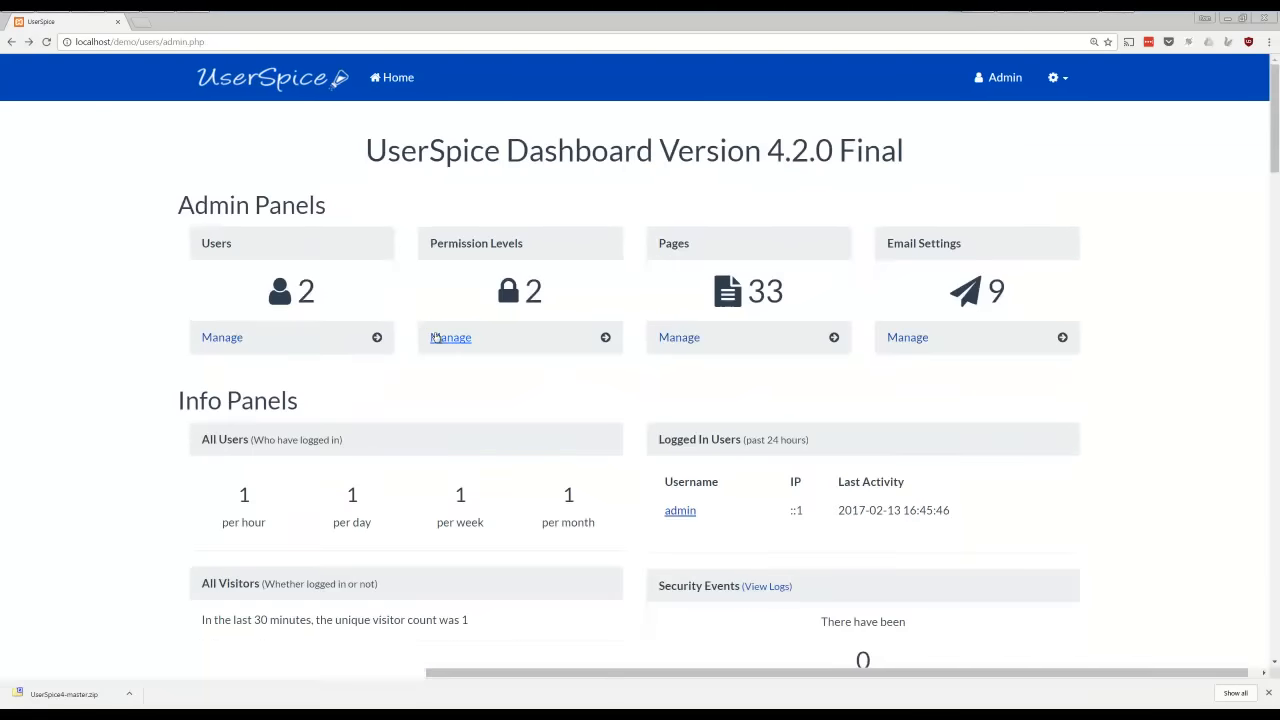
# Create a new permission group named Manager in the Permission Levels management page
pyautogui.click(441, 338)
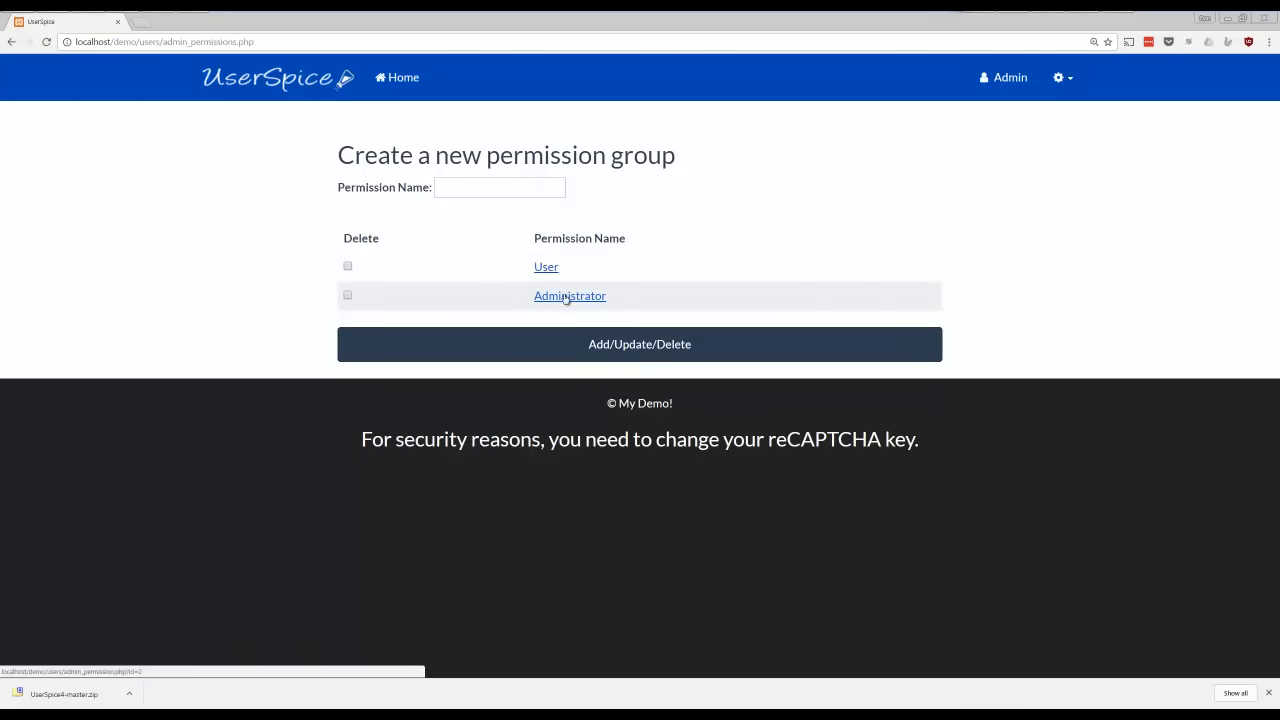
pyautogui.click(525, 186)
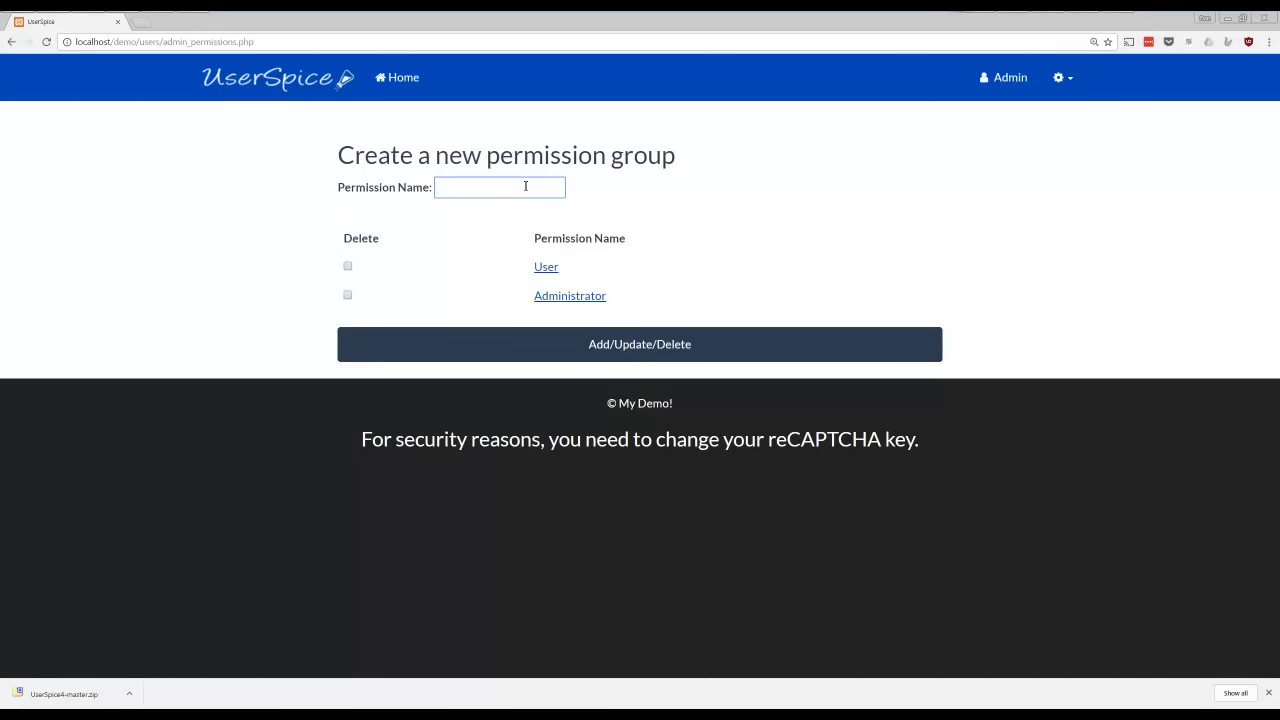
pyautogui.write('Manager')
pyautogui.press('Return')
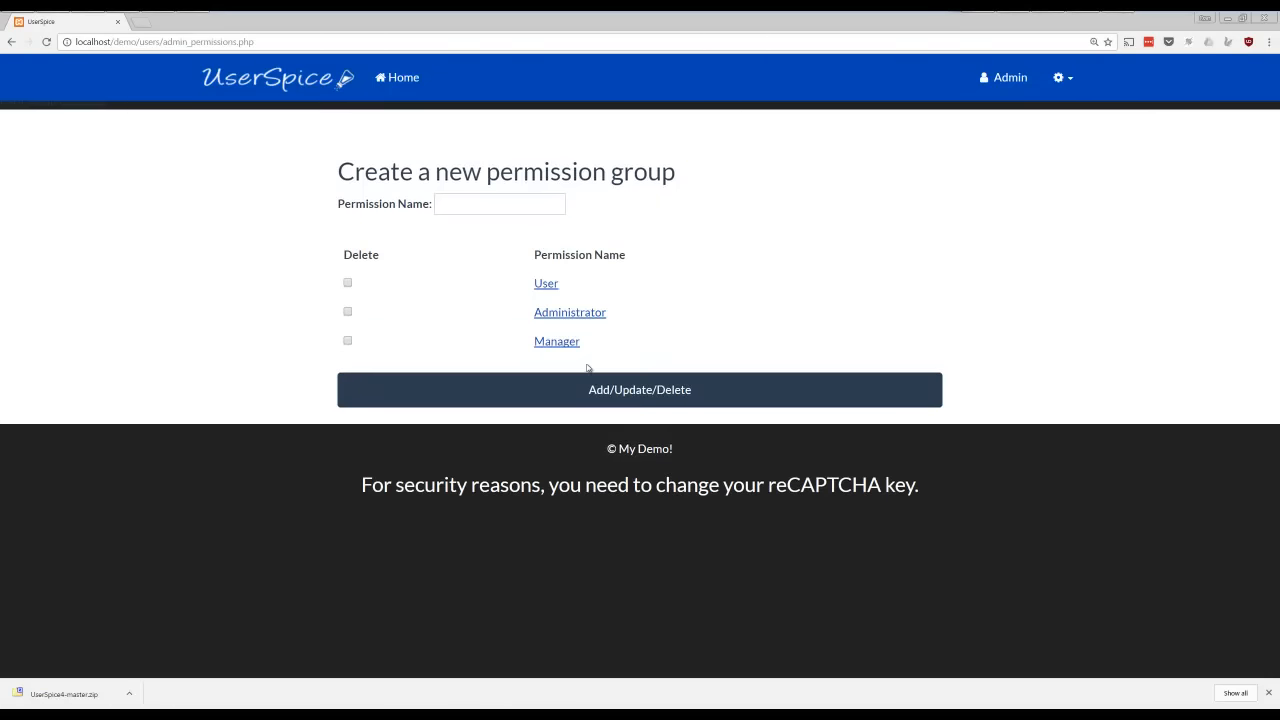
# Examine the configuration details of the Manager permission level, and return to the Admin Dashboard
pyautogui.click(560, 343)
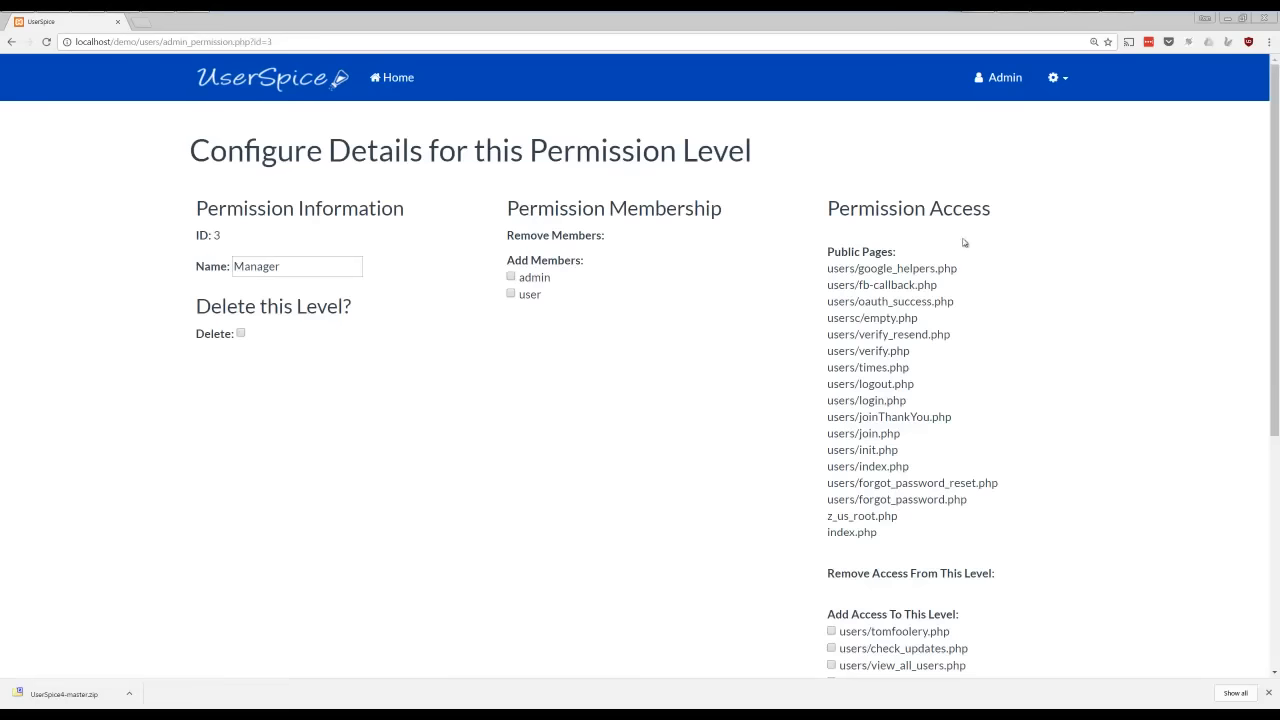
pyautogui.hotkey('alt', 'Left')
pyautogui.hotkey('alt', 'Left')
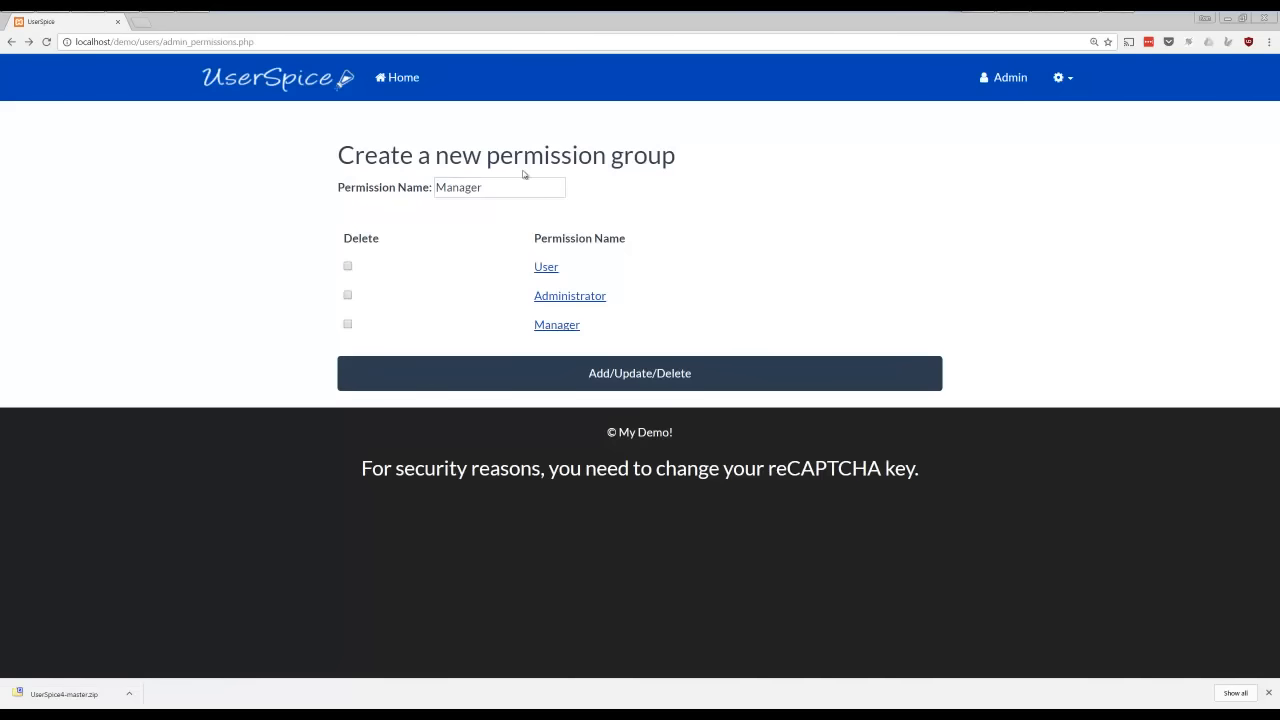
pyautogui.hotkey('alt', 'Left')
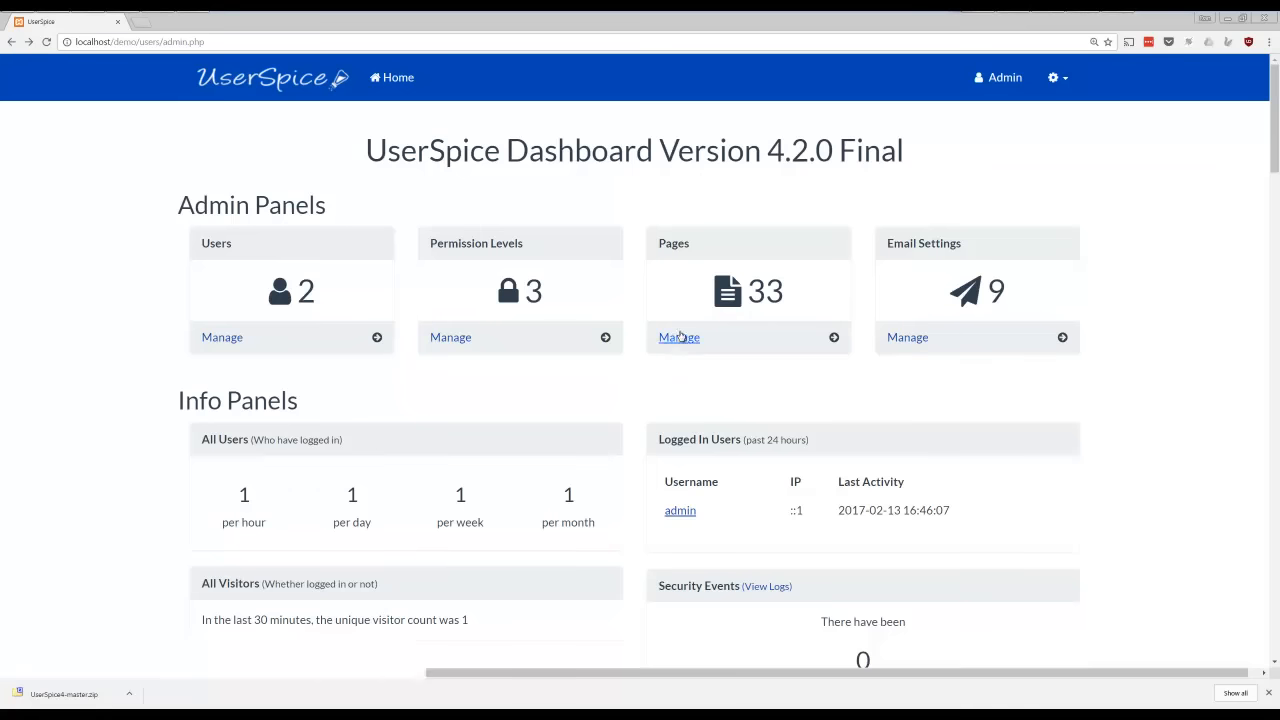
# Add access for the Manager level to the private page users/tomfoolery.php and update its page permissions
pyautogui.click(676, 337)
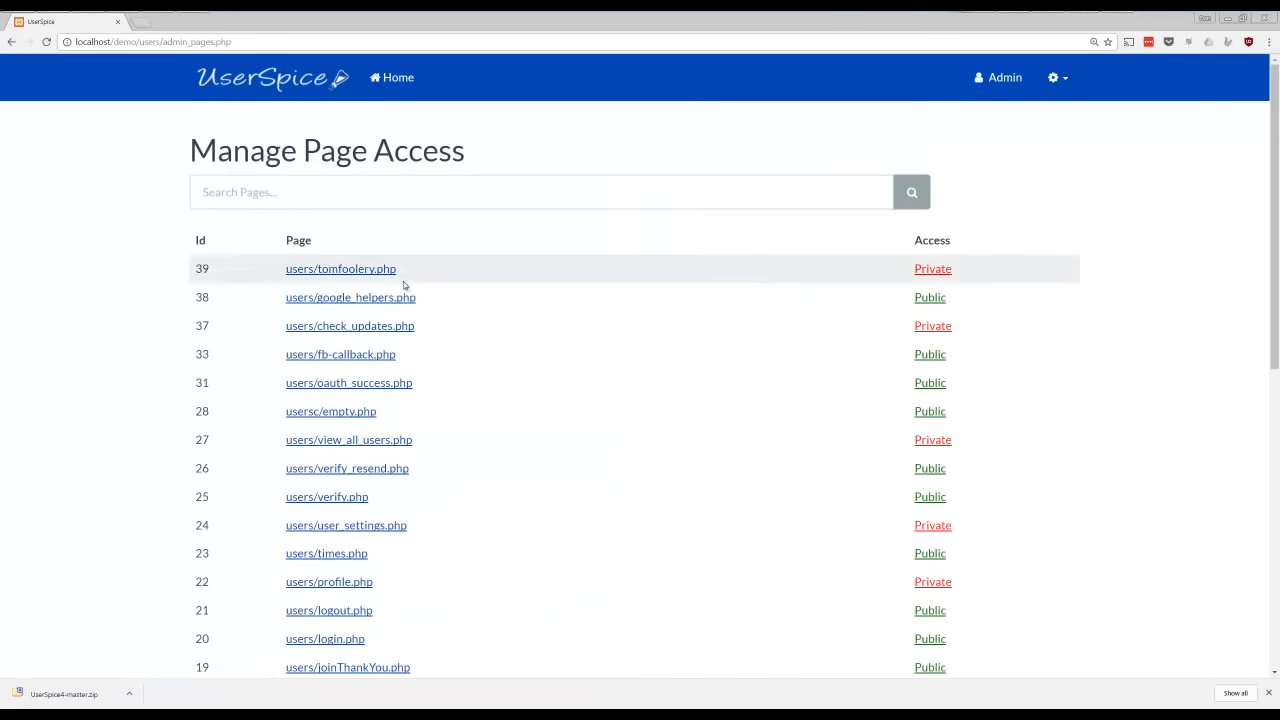
pyautogui.scroll(-6, 766, 300)
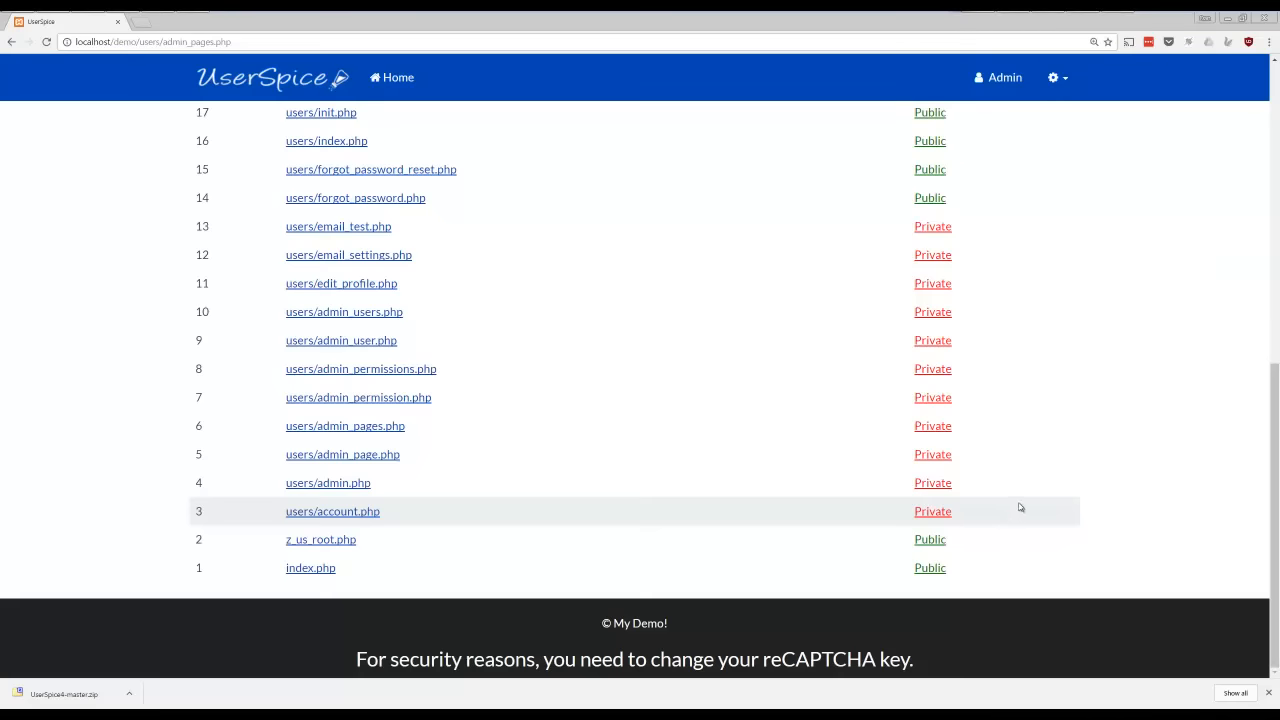
pyautogui.scroll(4, 1020, 508)
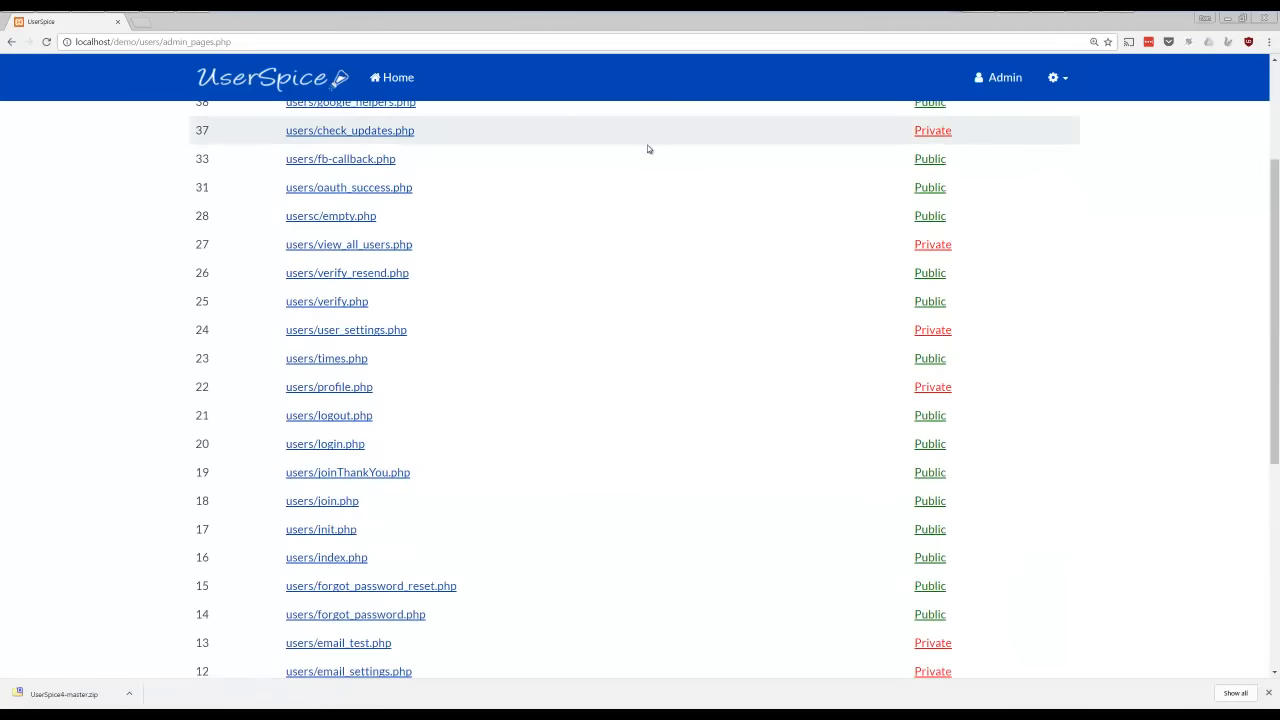
pyautogui.scroll(2, 647, 149)
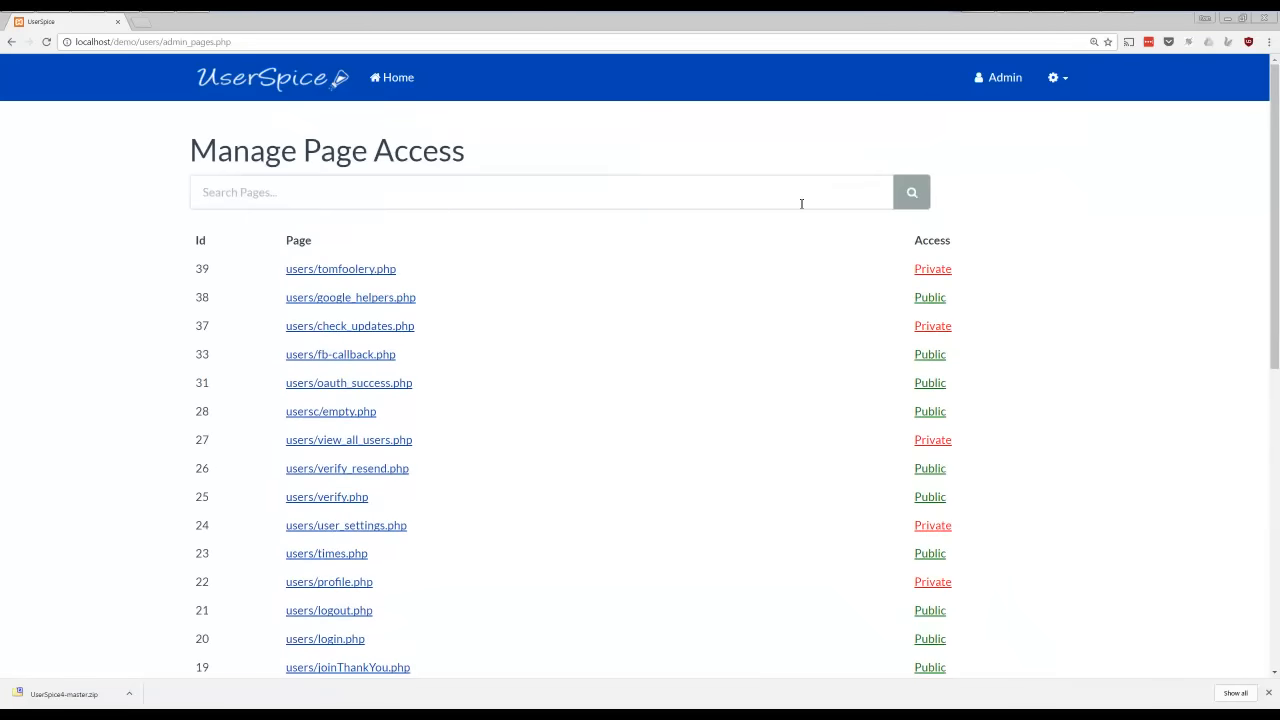
pyautogui.click(319, 269)
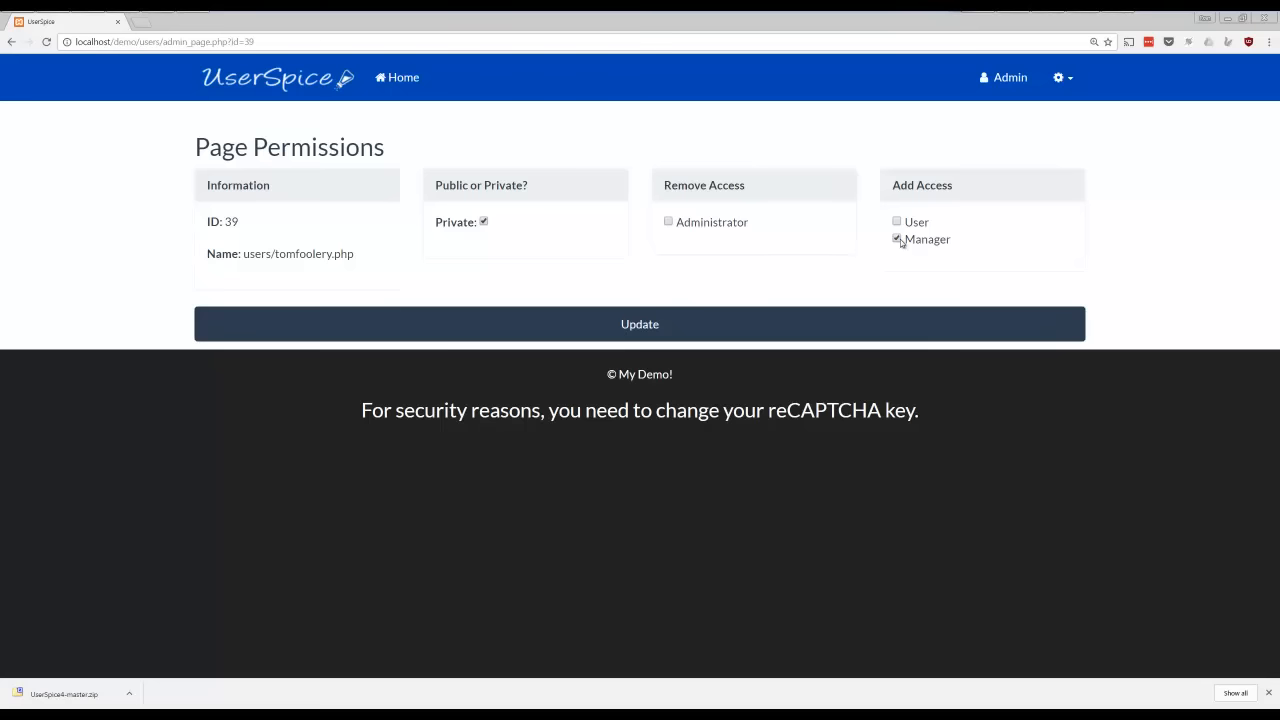
pyautogui.click(798, 324)
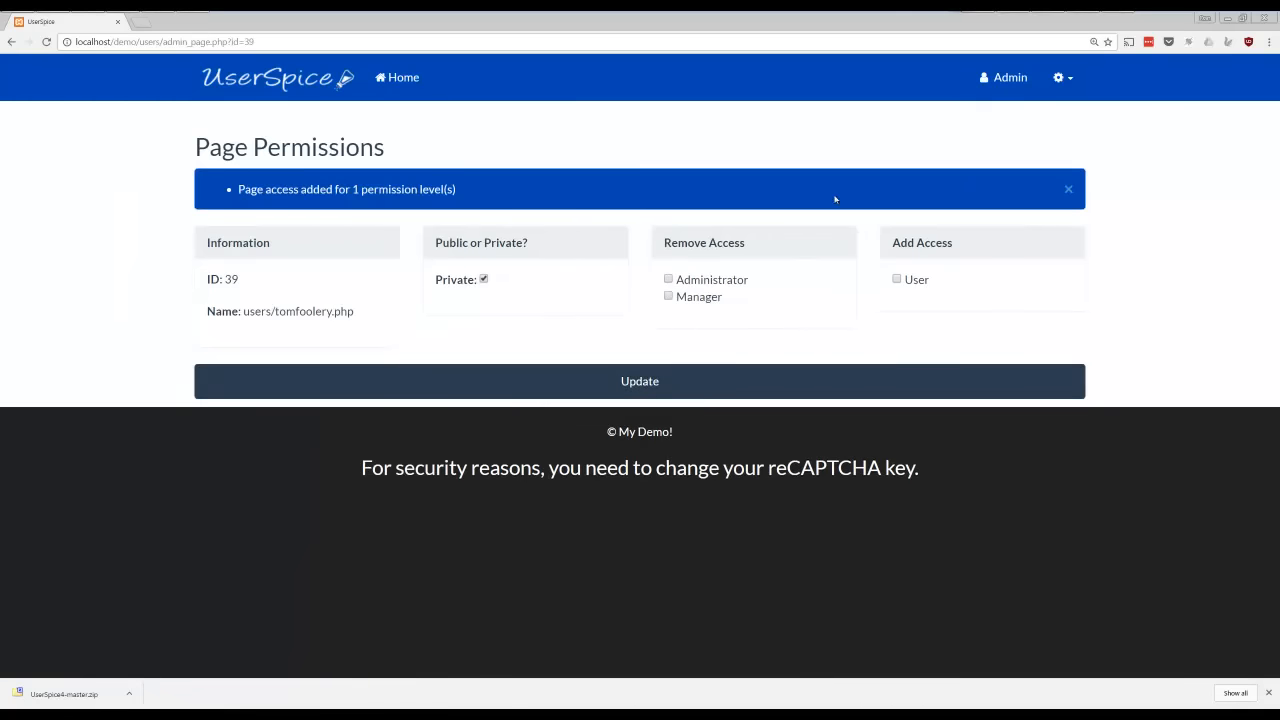
# Add the Manager permission to the account with username "user" and update that account
pyautogui.click(1068, 80)
pyautogui.click(1023, 168)
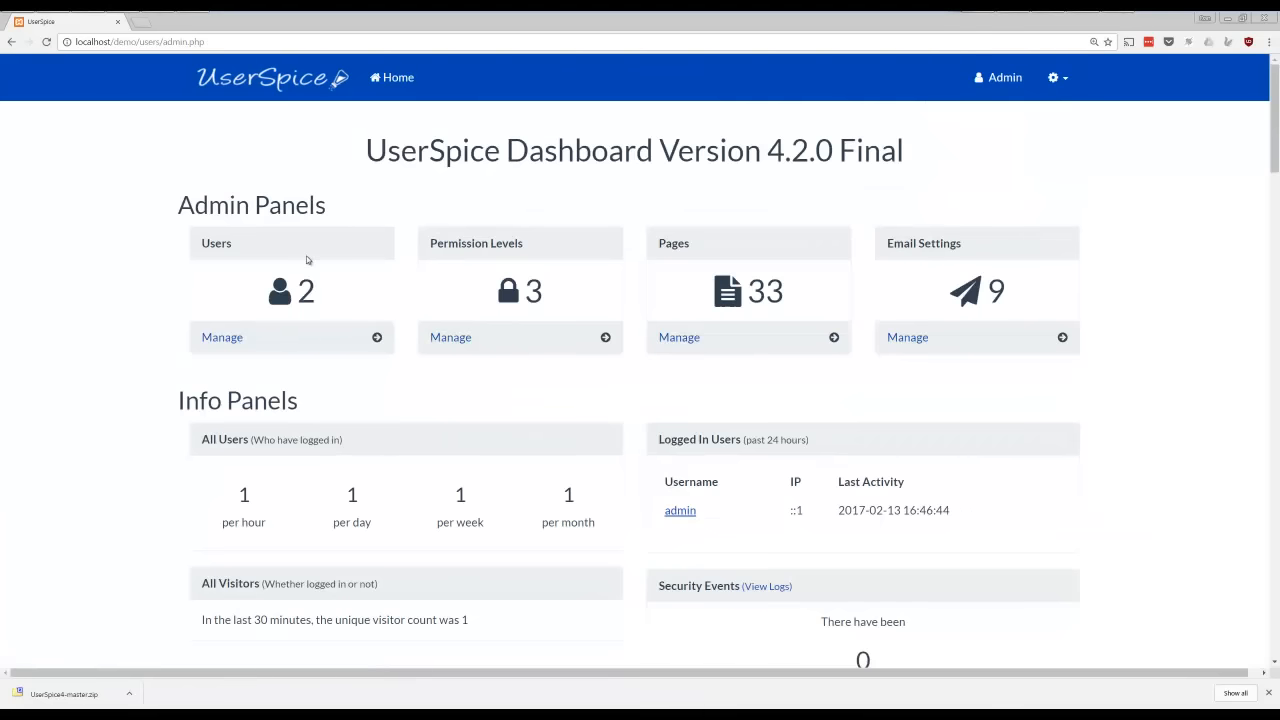
pyautogui.click(222, 339)
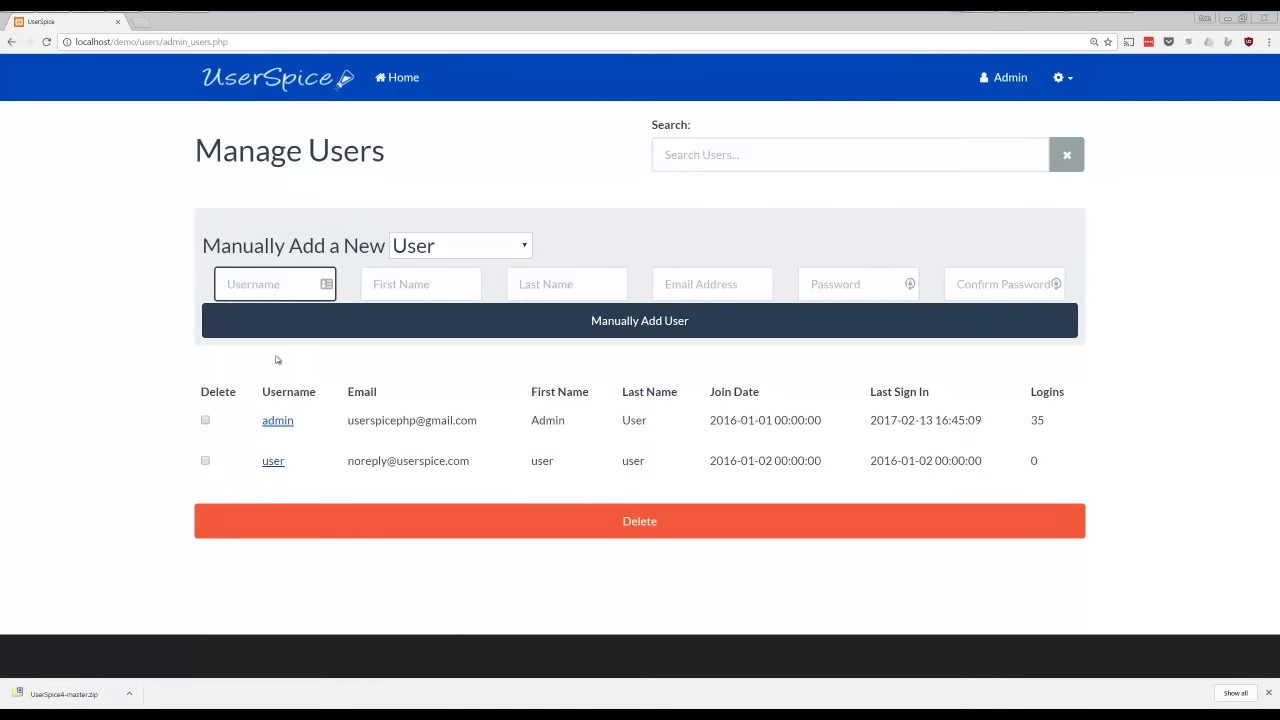
pyautogui.click(272, 462)
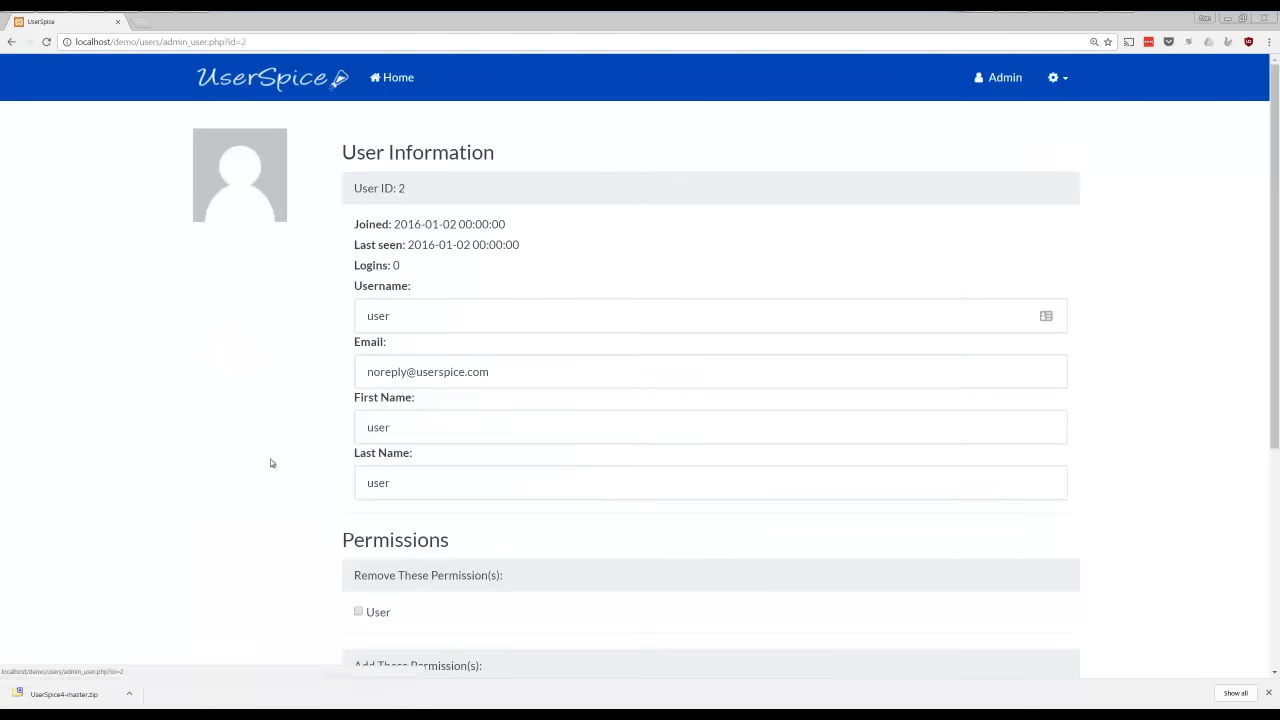
pyautogui.scroll(-3, 522, 429)
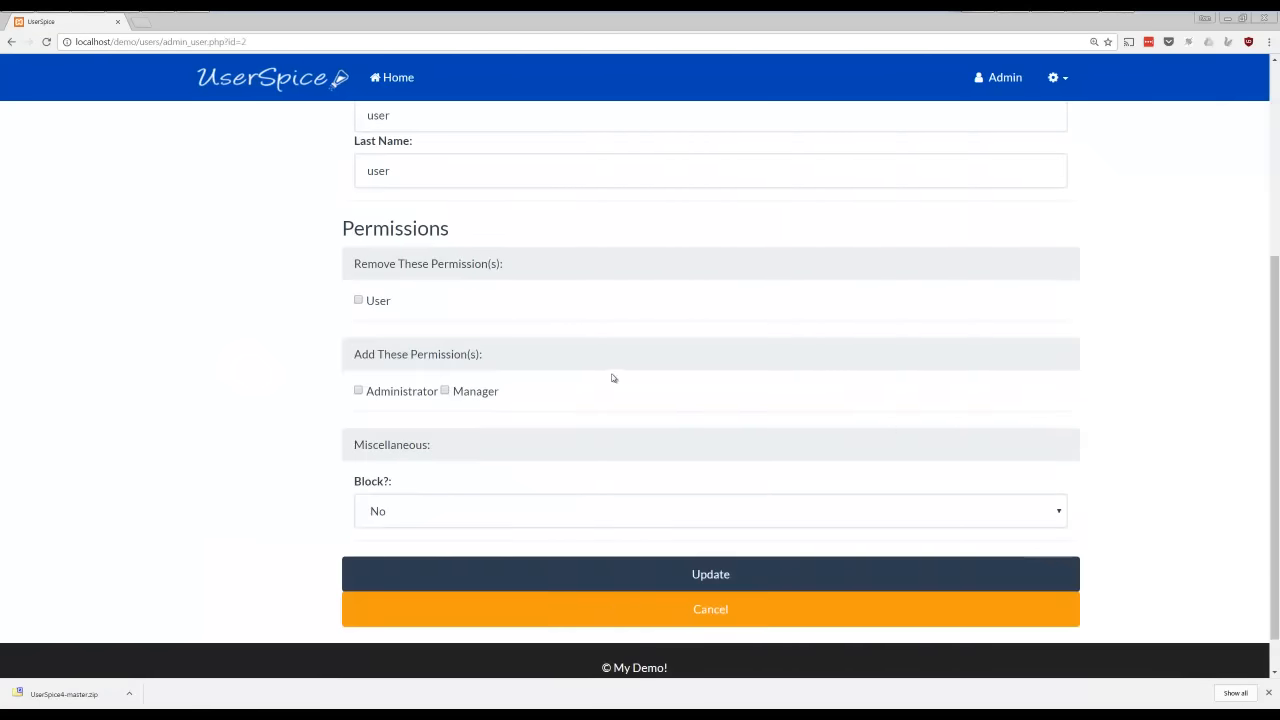
pyautogui.click(444, 391)
pyautogui.click(730, 576)
# Check the permissions listed on the updated user's information page
pyautogui.scroll(-2, 540, 450)
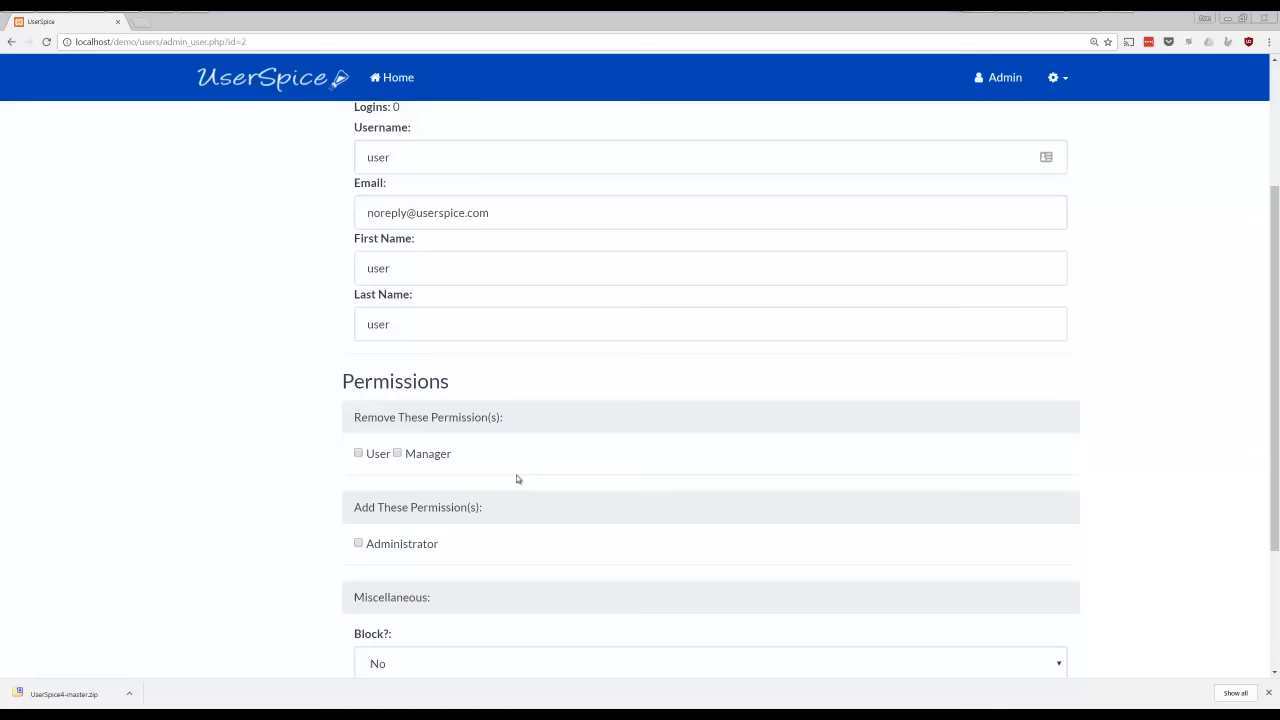
pyautogui.tripleClick(432, 455)
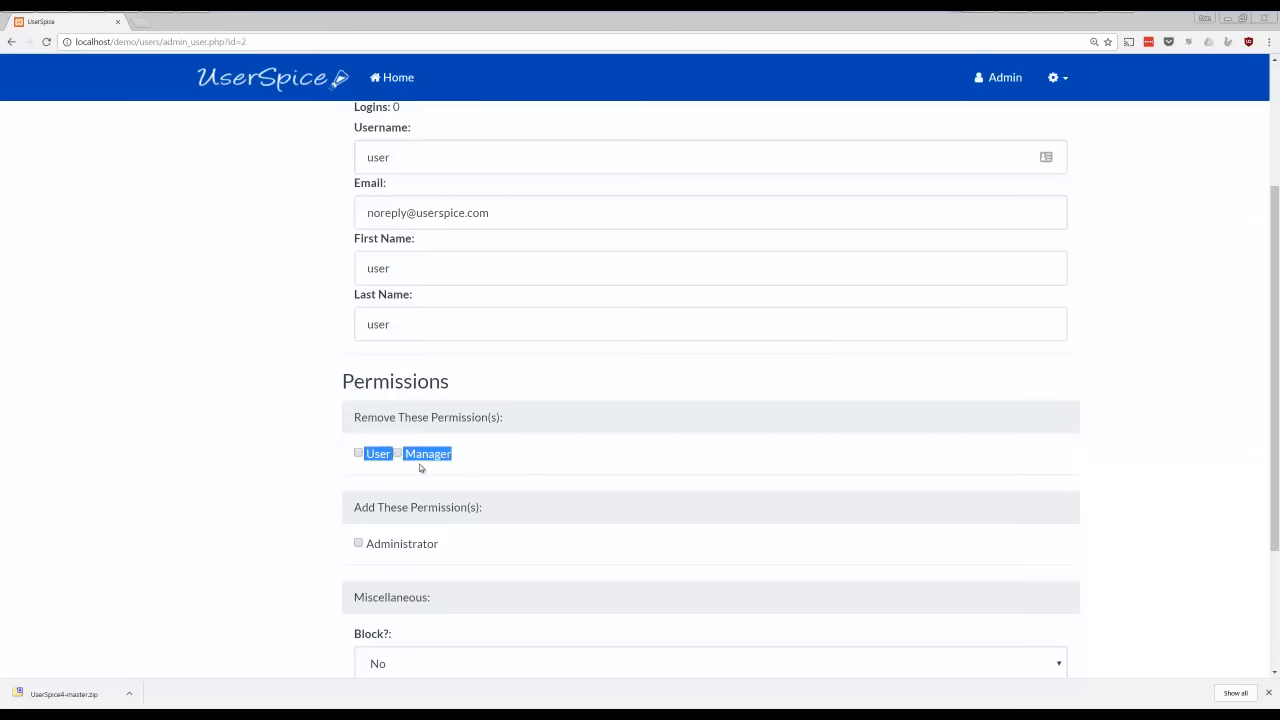
pyautogui.scroll(-2, 960, 317)
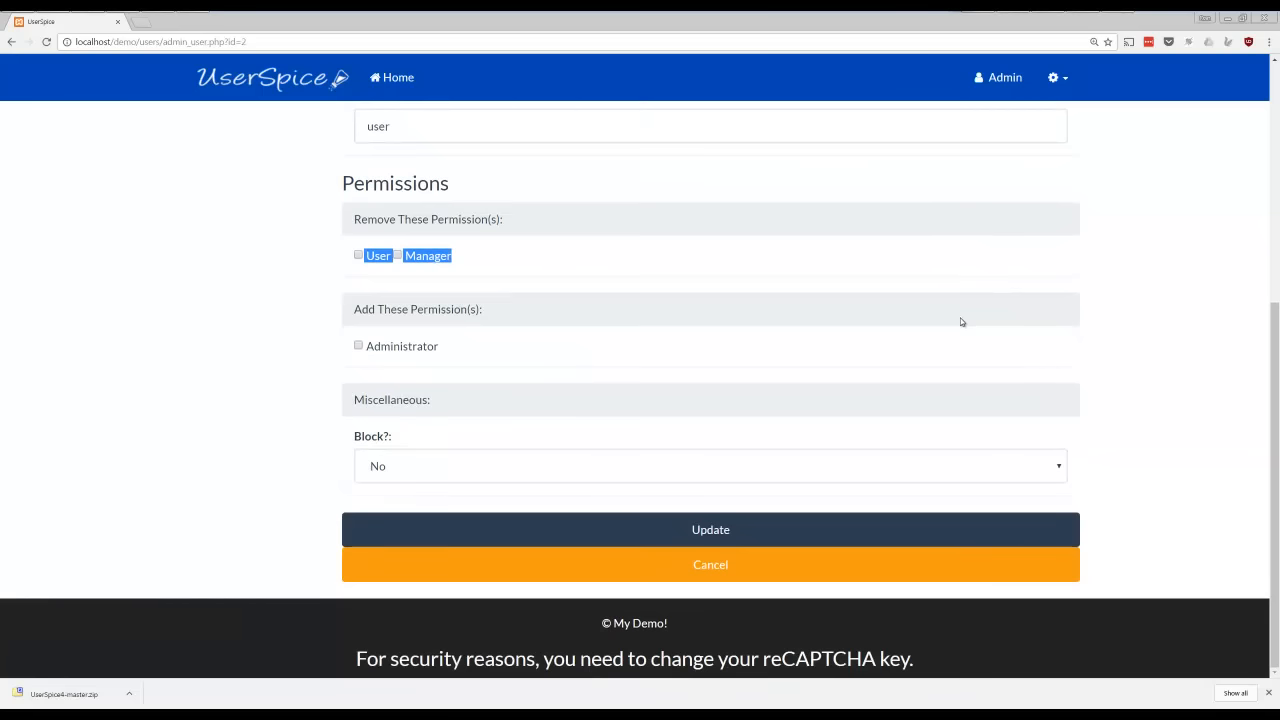
pyautogui.click(1150, 218)
pyautogui.scroll(4, 1151, 231)
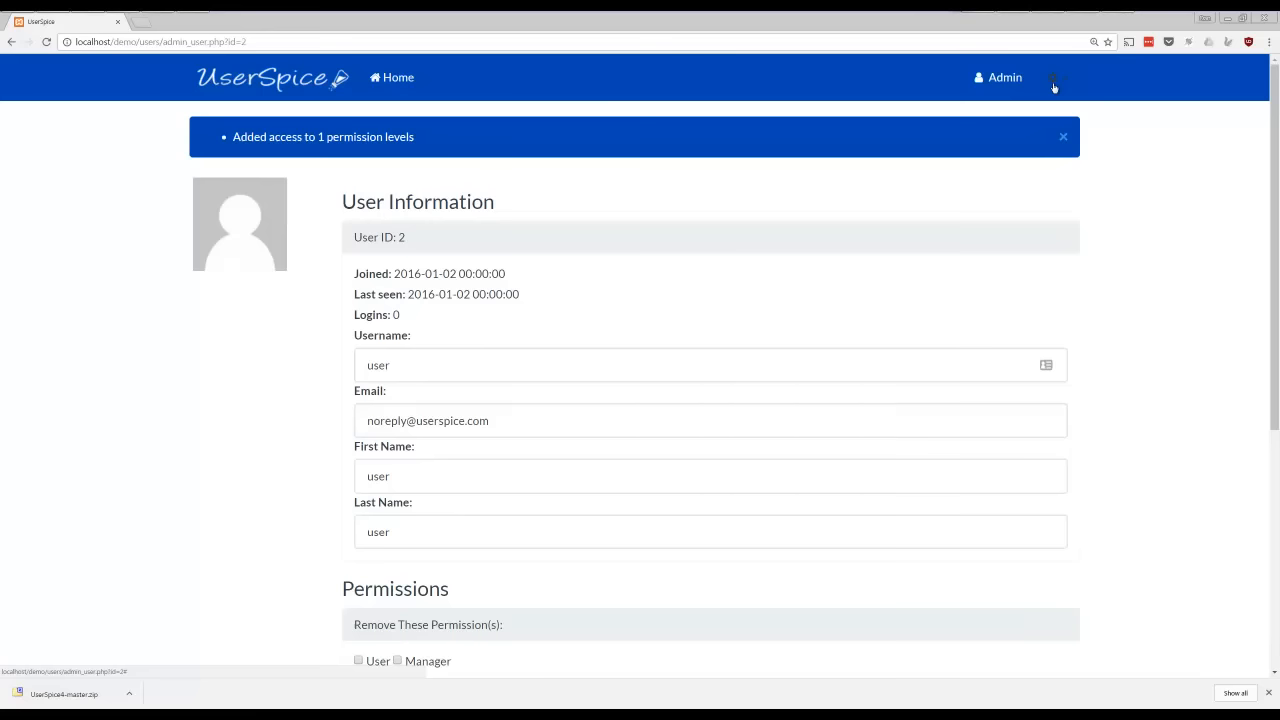
# Open the Email Settings from the Admin Dashboard and look through the email server setup
pyautogui.click(1053, 84)
pyautogui.click(1034, 171)
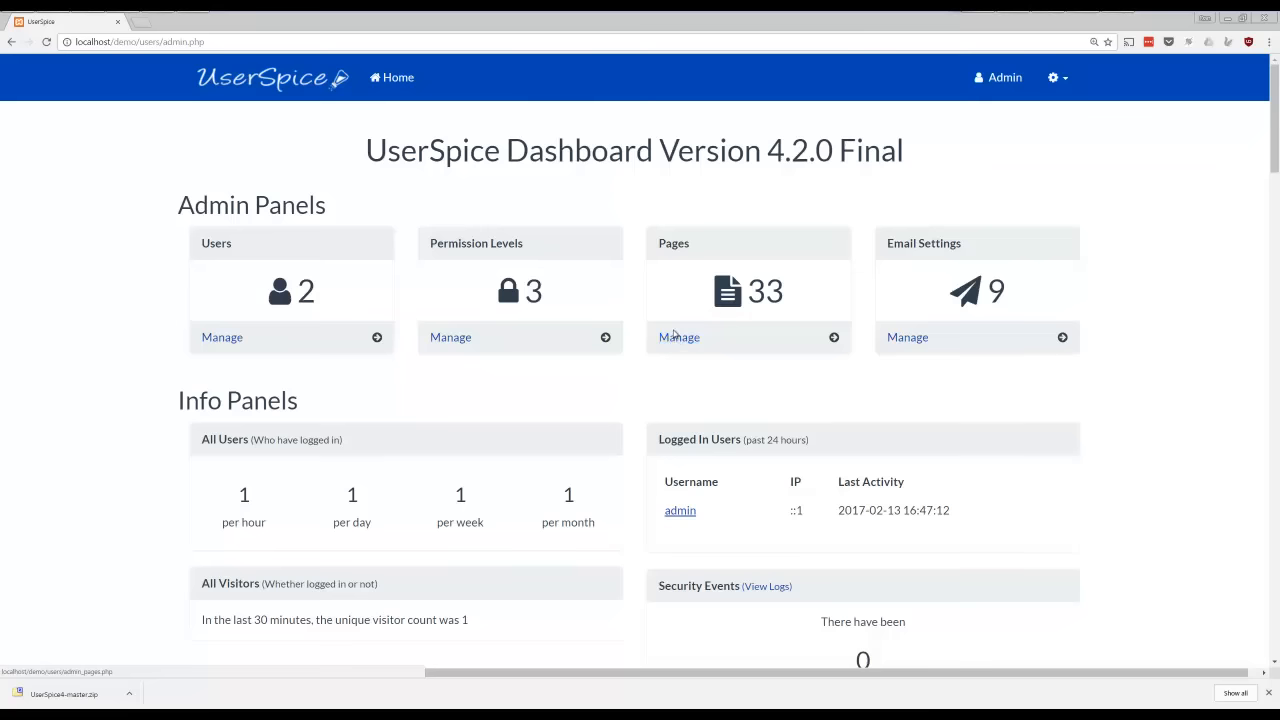
pyautogui.click(910, 339)
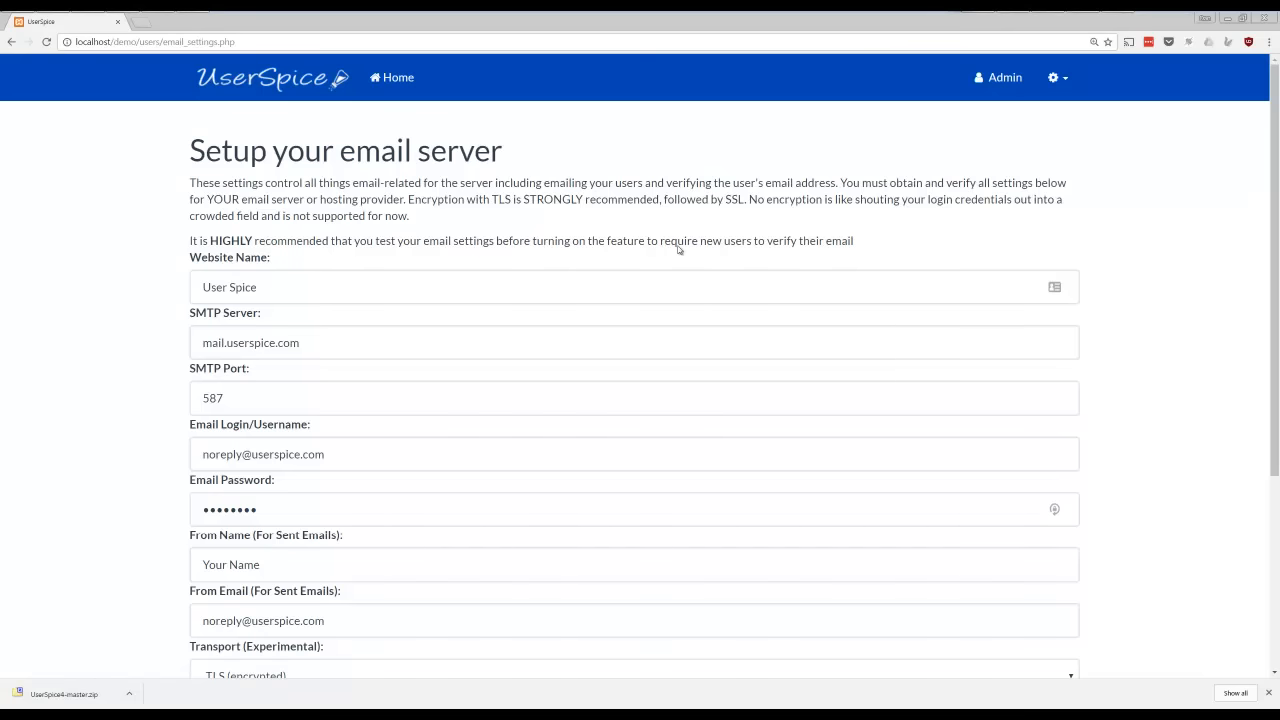
pyautogui.scroll(-3, 677, 249)
pyautogui.scroll(3, 686, 314)
# Return to the Admin Dashboard and highlight the admin's IP address under Logged In Users
pyautogui.click(1062, 77)
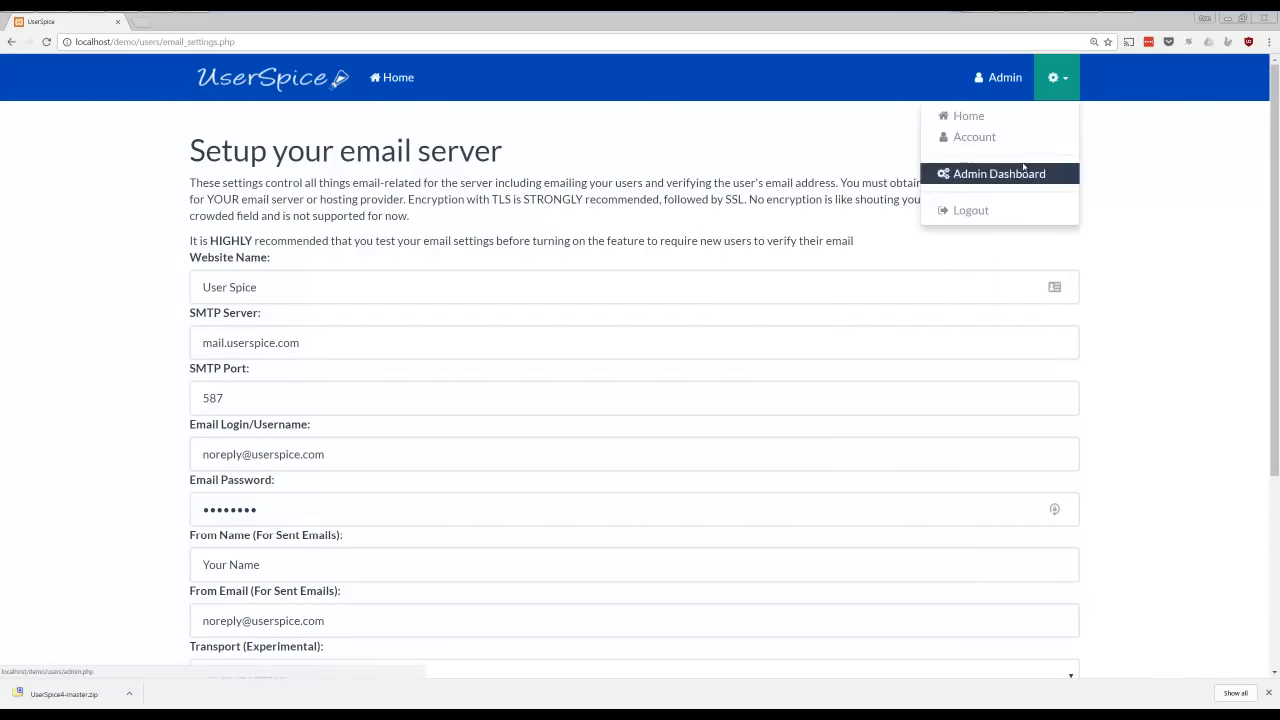
pyautogui.click(1026, 170)
pyautogui.scroll(-3, 328, 383)
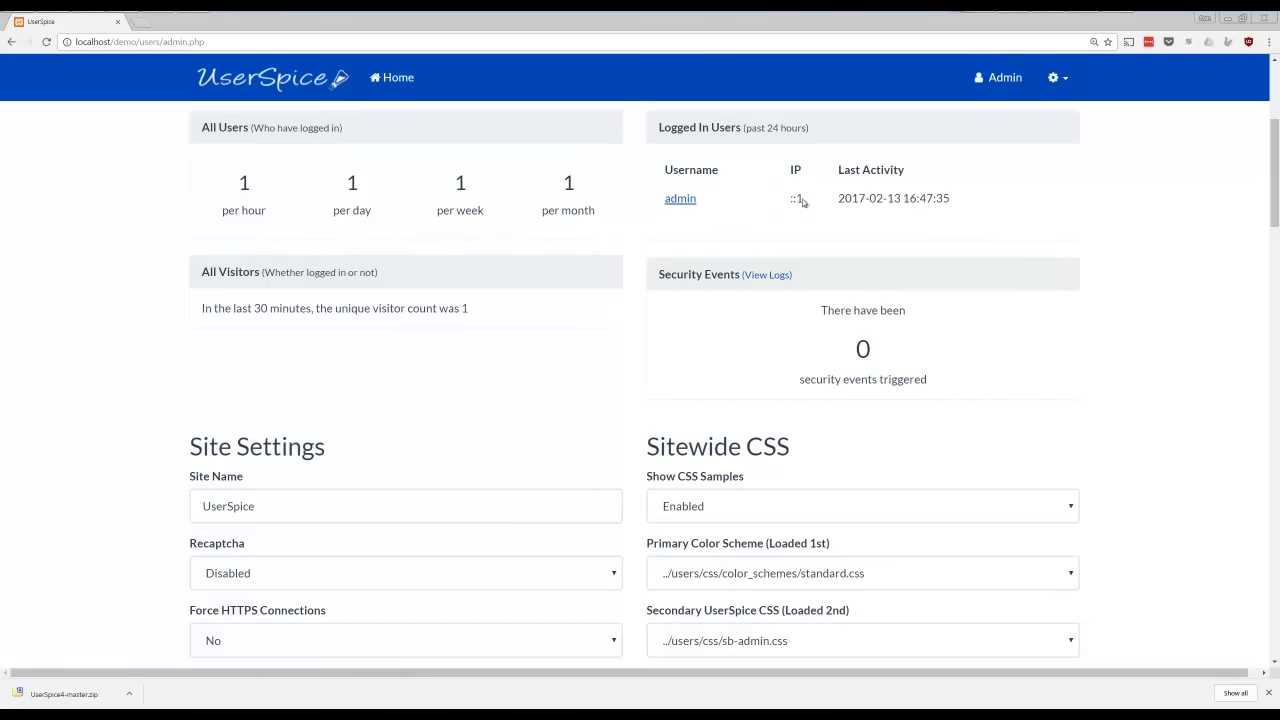
pyautogui.moveTo(809, 198); pyautogui.dragTo(785, 198)
# Log out of the administrator account
pyautogui.click(1060, 78)
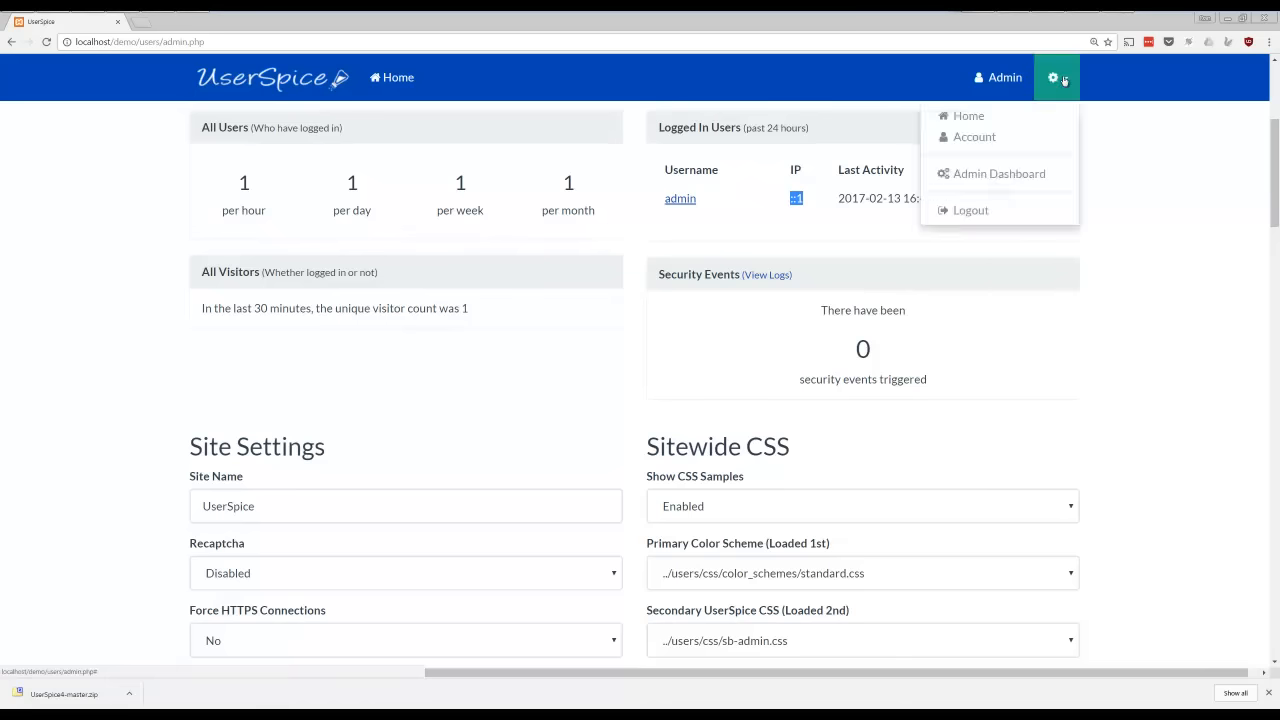
pyautogui.click(970, 211)
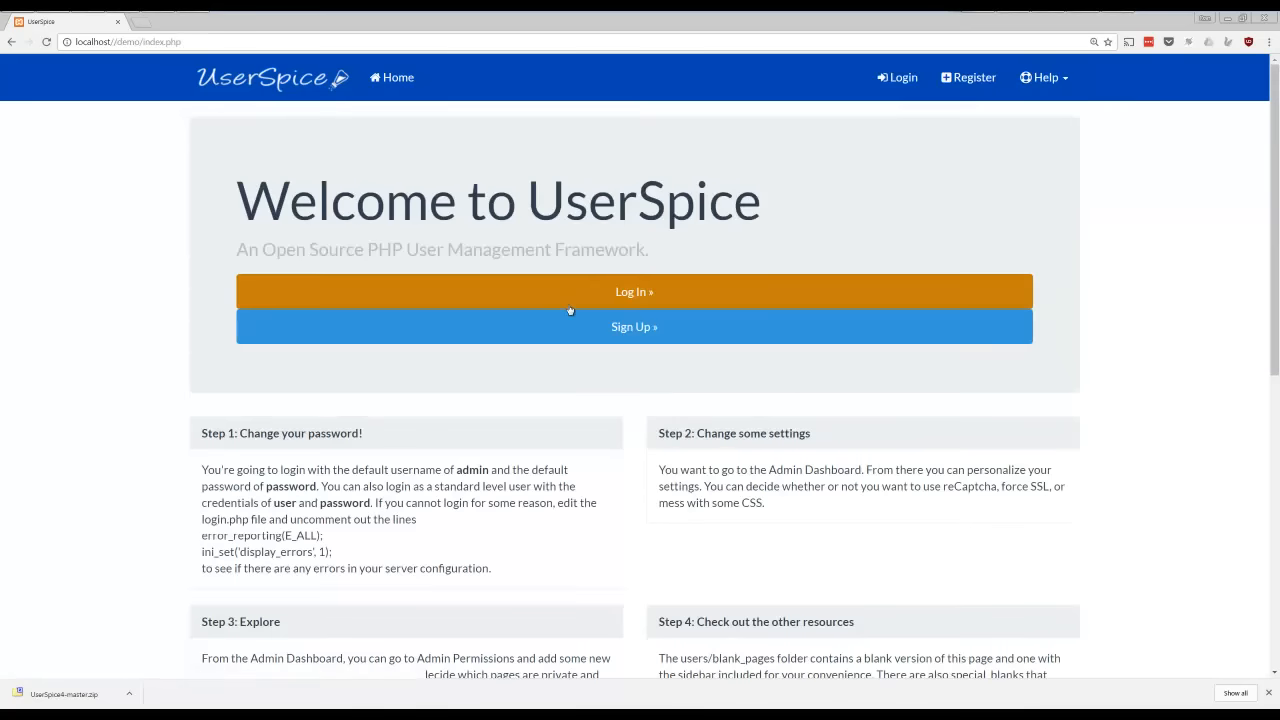
# Log in to the demo site as the standard user with the username "user" and the account password
pyautogui.click(619, 292)
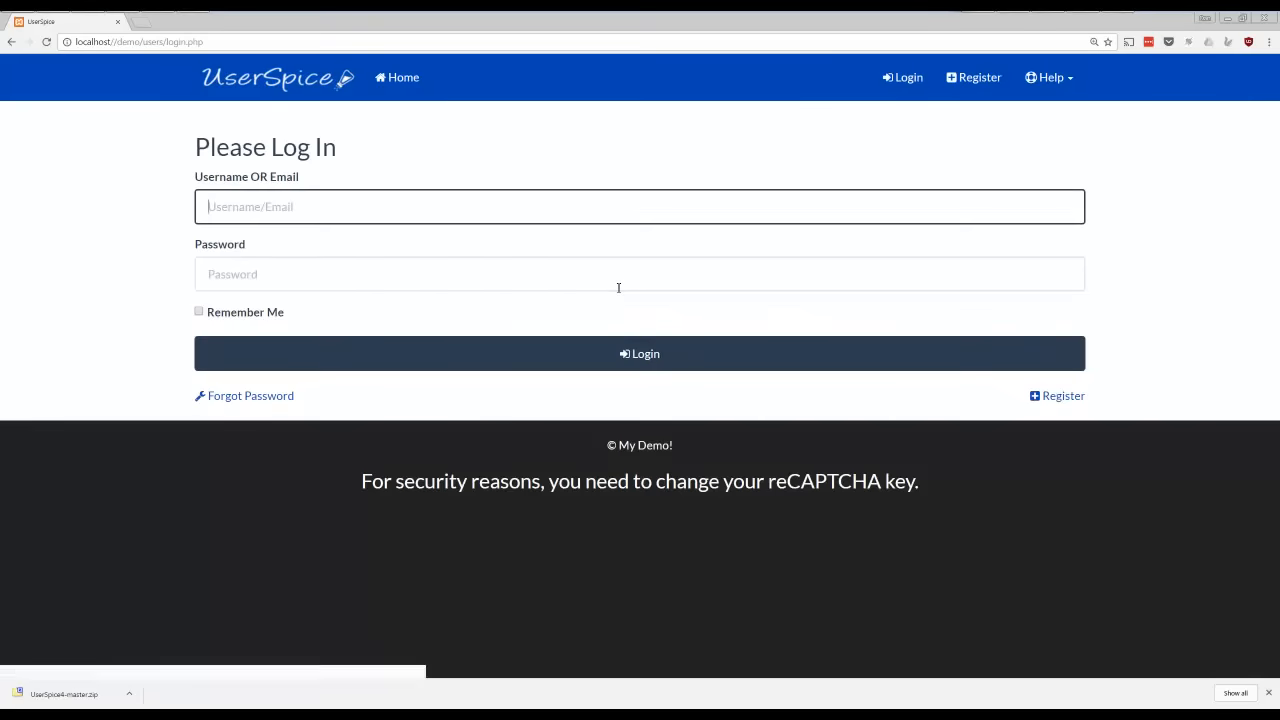
pyautogui.write('user')
pyautogui.press('Tab')
pyautogui.write('password')
pyautogui.press('Return')
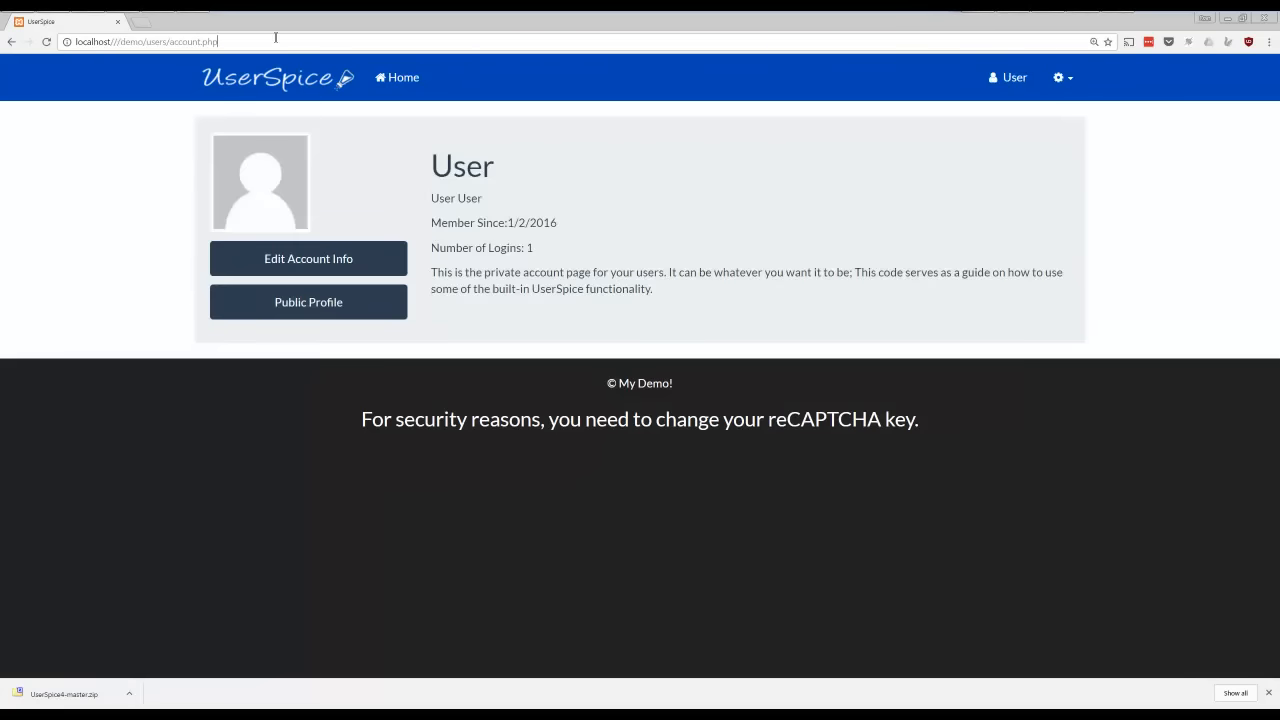
# Try to open the restricted page users/admin_pages.php directly by its URL while logged in as the standard user
pyautogui.moveTo(210, 44); pyautogui.dragTo(172, 46)
pyautogui.write('admin')
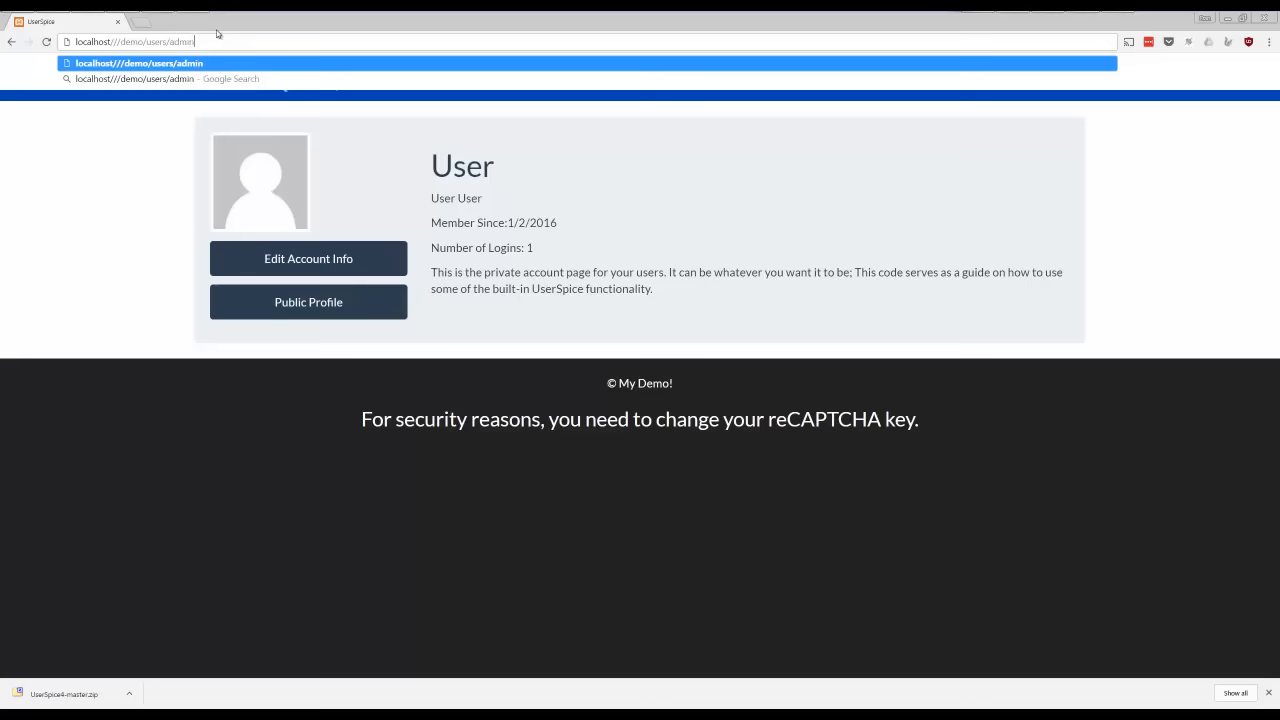
pyautogui.write('_pages.php')
pyautogui.press('Return')
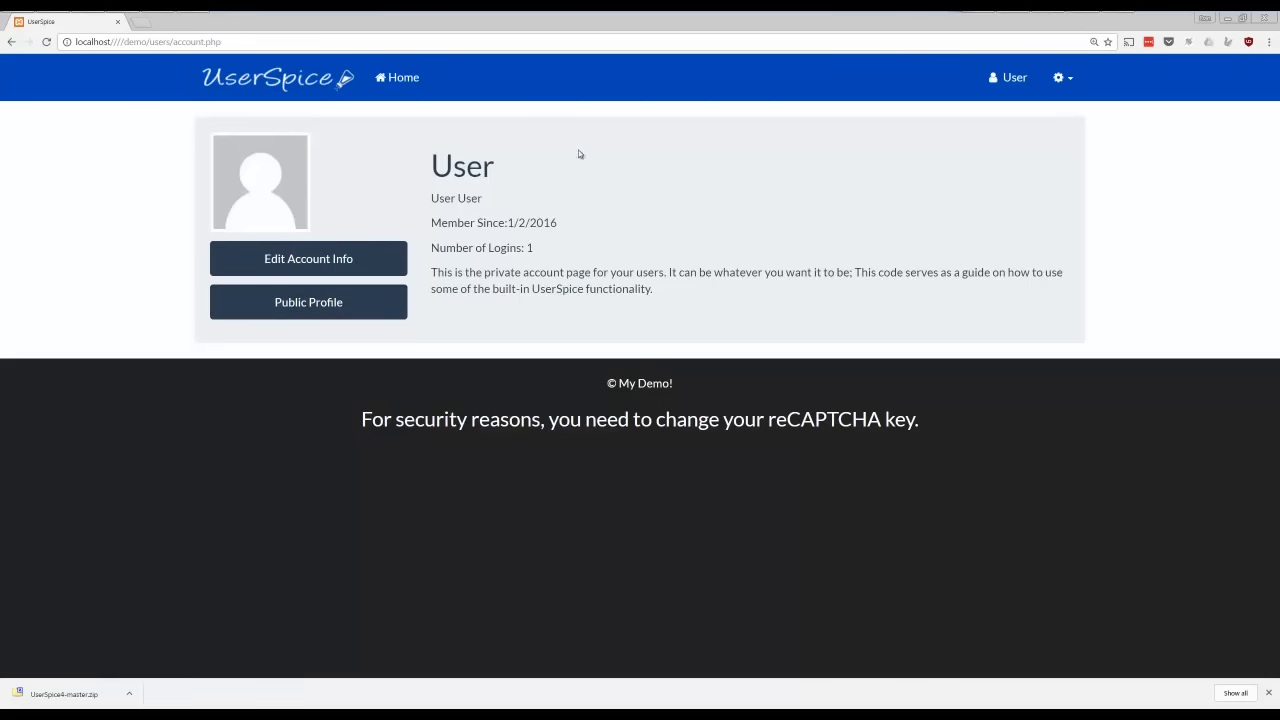
# Log out of the standard user account and log back in as "admin" with the account password
pyautogui.click(1063, 78)
pyautogui.click(1006, 177)
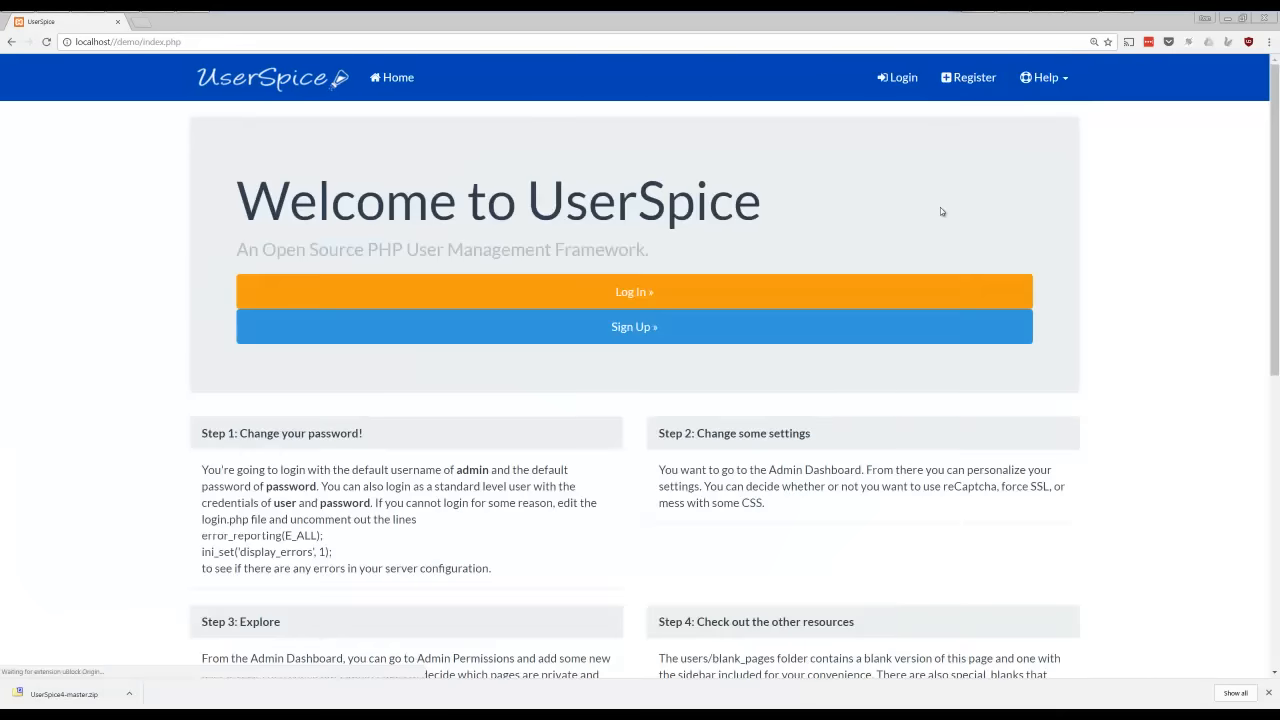
pyautogui.click(851, 291)
pyautogui.write('adm')
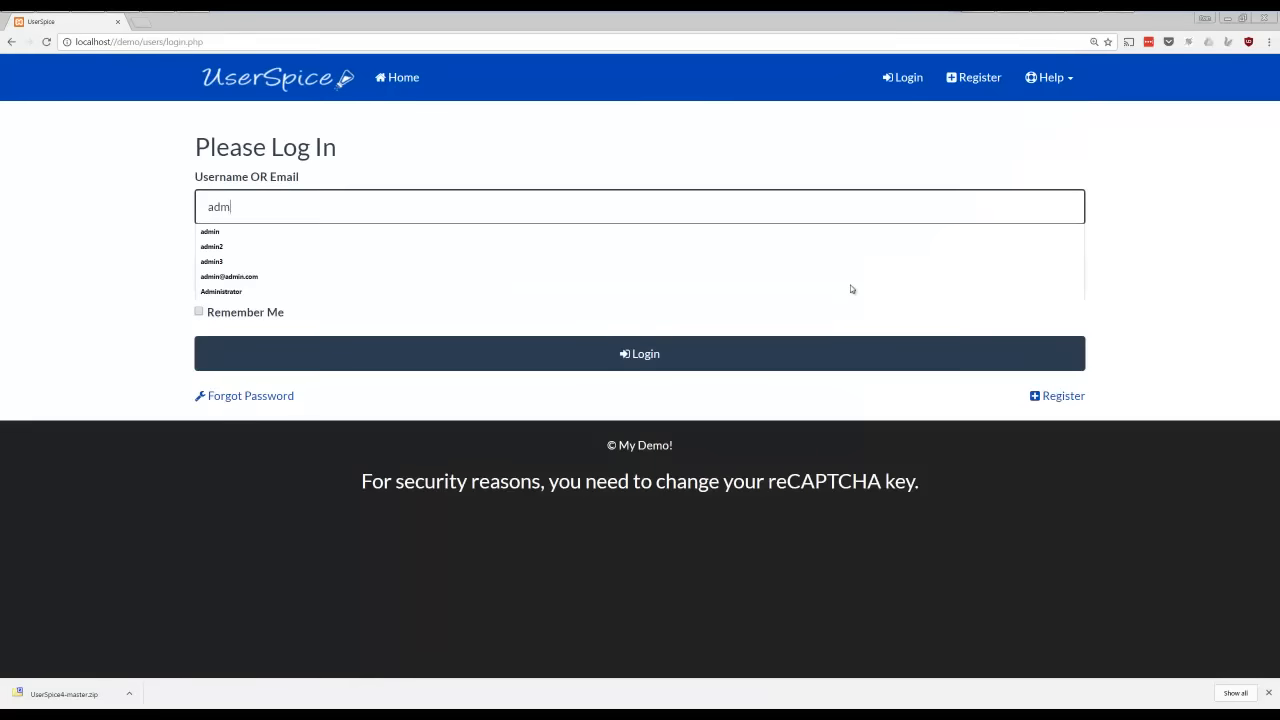
pyautogui.write('in')
pyautogui.press('Tab')
pyautogui.write('password')
pyautogui.press('Return')
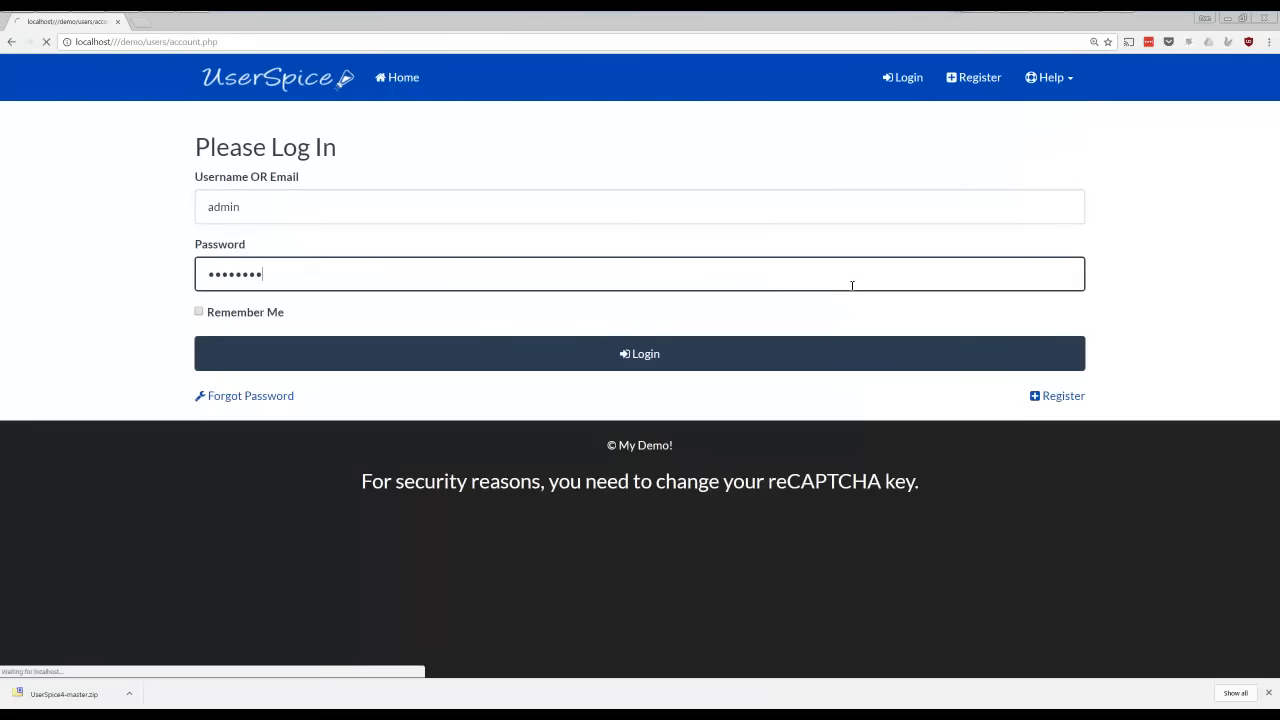
# Review the Security Events log from the Admin Dashboard, highlighting the event's user, timestamp and IP, and return to the dashboard
pyautogui.click(1056, 80)
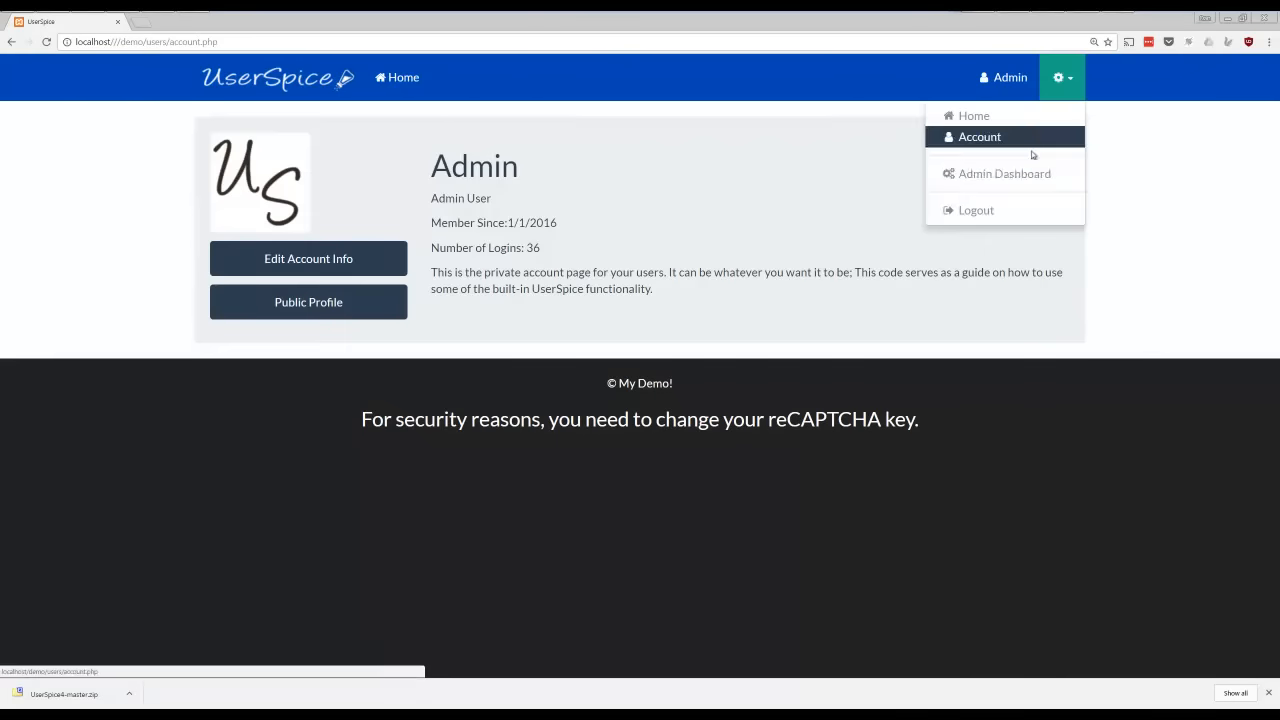
pyautogui.click(1020, 172)
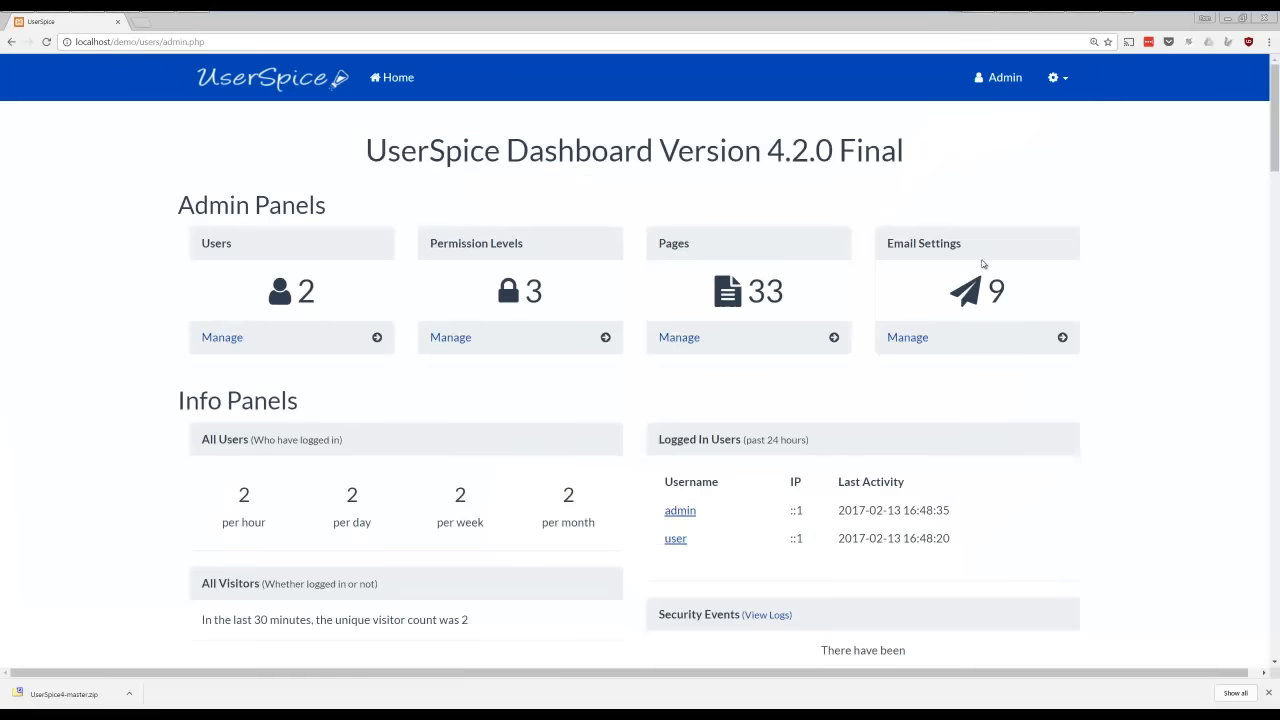
pyautogui.scroll(-2, 980, 270)
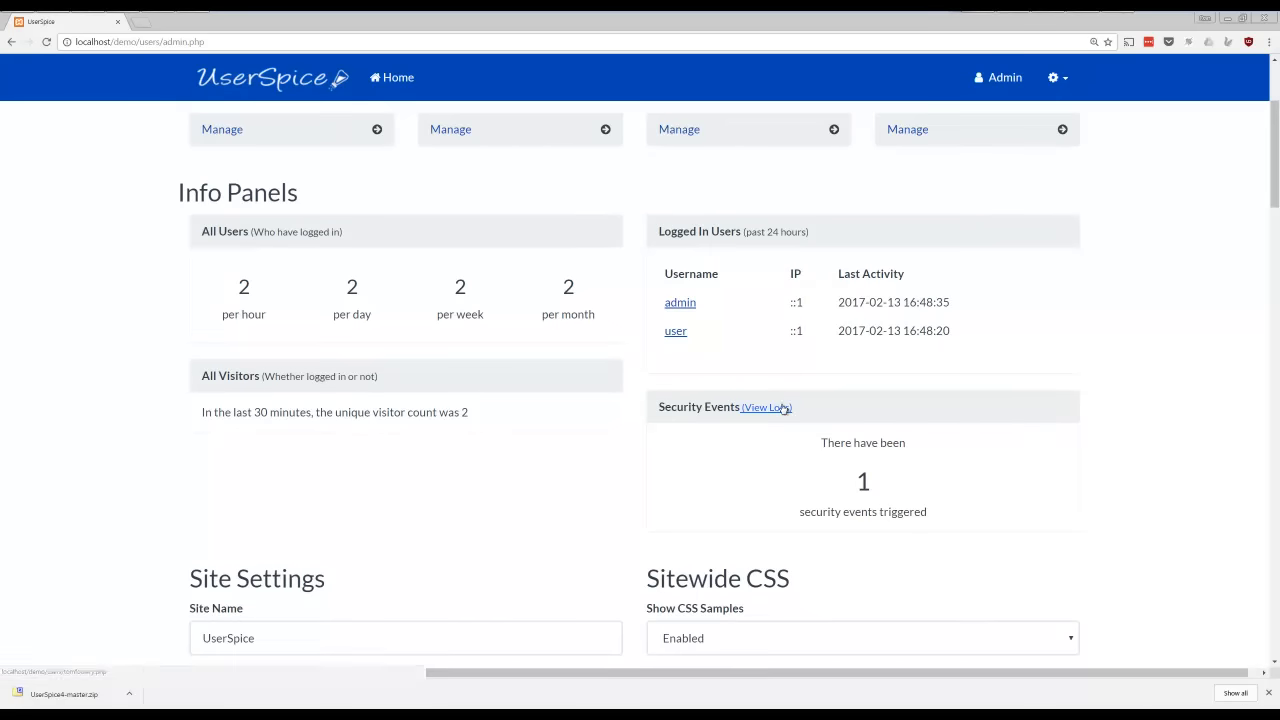
pyautogui.click(778, 409)
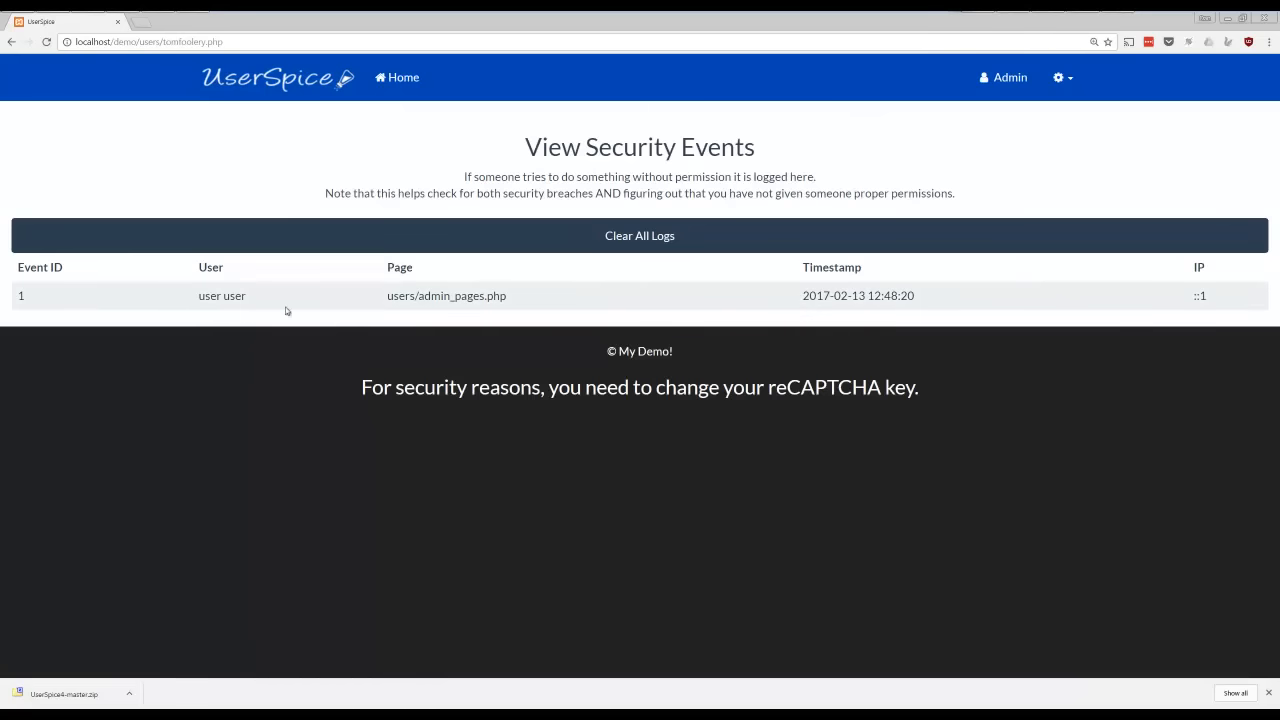
pyautogui.moveTo(199, 297); pyautogui.dragTo(296, 300)
pyautogui.moveTo(806, 296); pyautogui.dragTo(958, 290)
pyautogui.moveTo(1220, 299); pyautogui.dragTo(1170, 296)
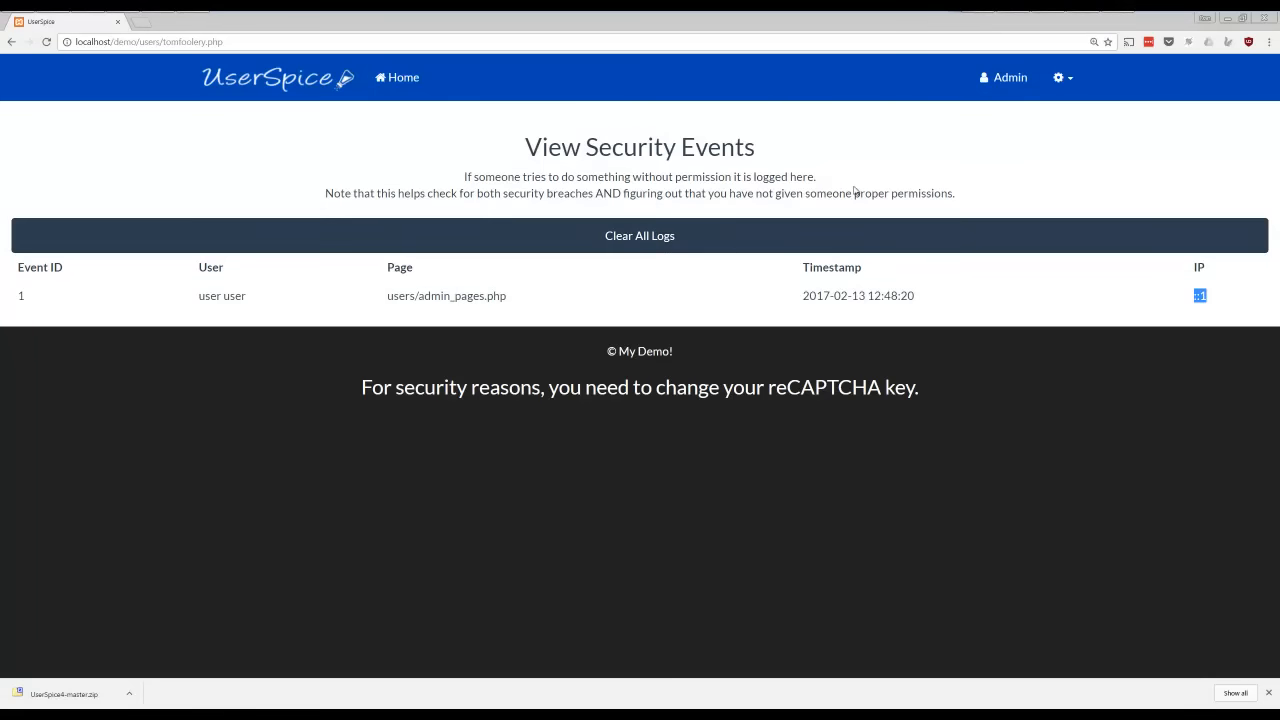
pyautogui.click(1062, 85)
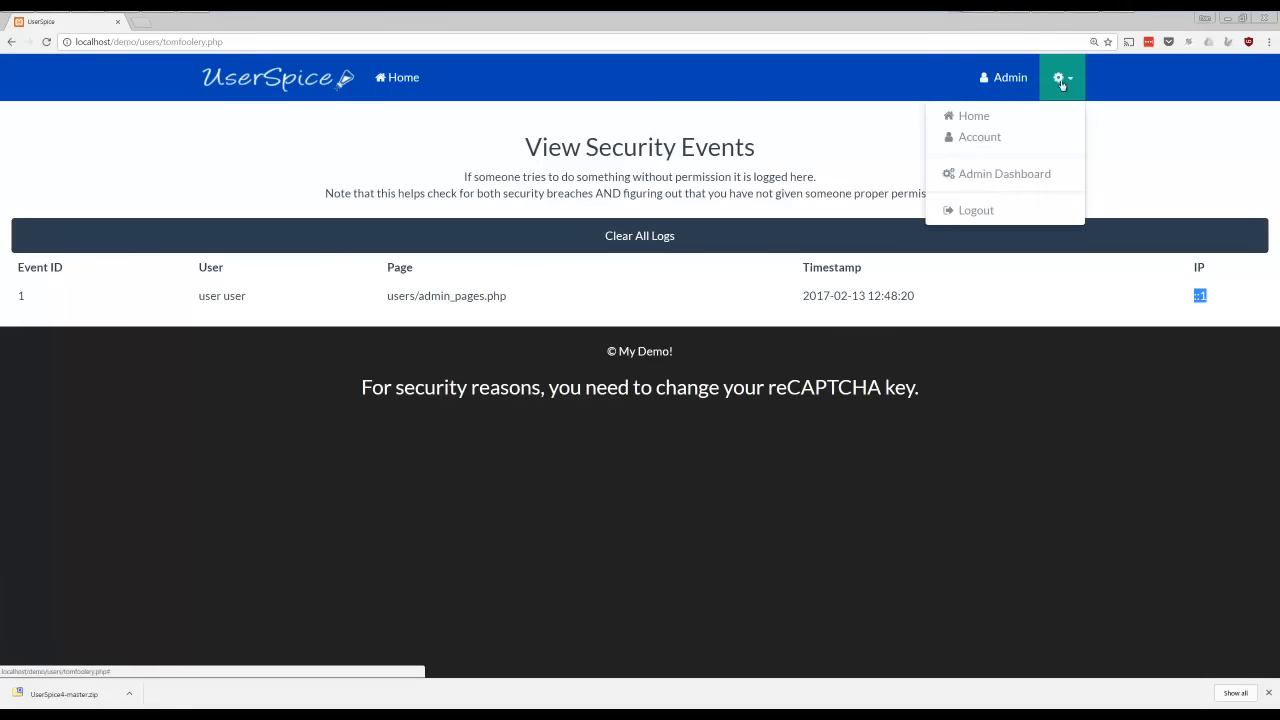
pyautogui.click(990, 172)
# Set the primary color scheme under Sitewide CSS to flat.css and save the CSS settings
pyautogui.scroll(-5, 471, 322)
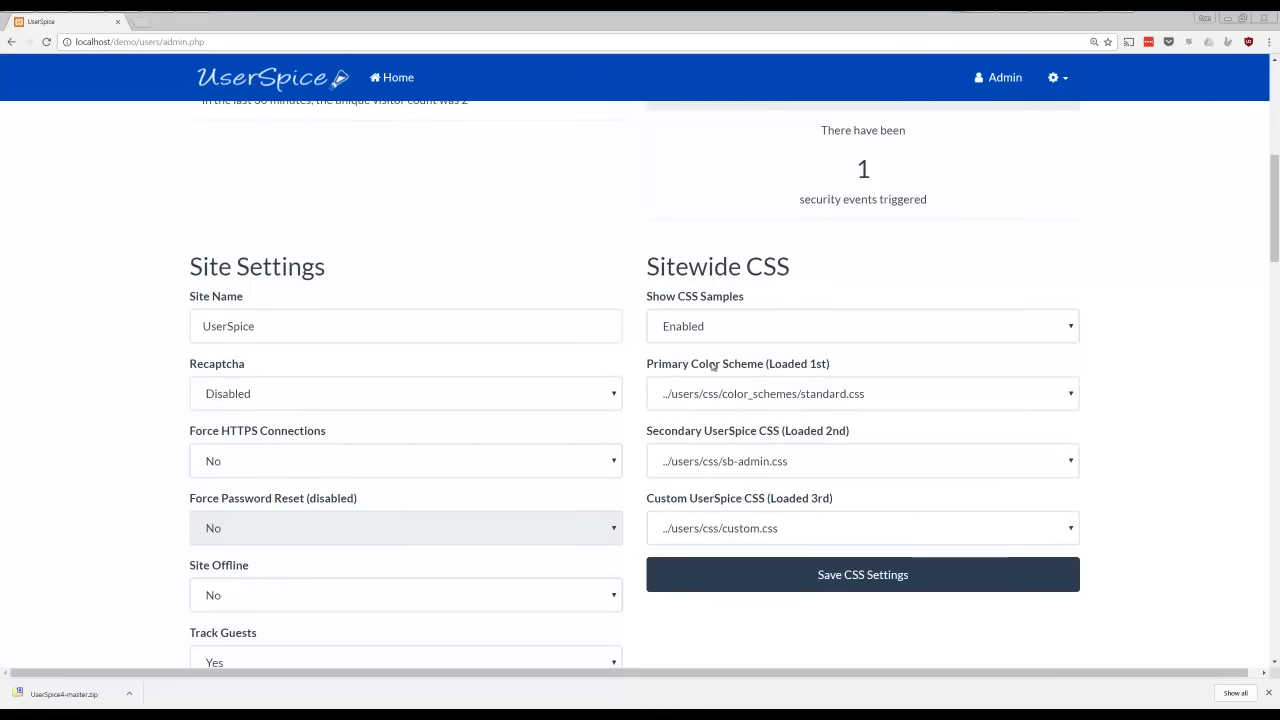
pyautogui.click(859, 397)
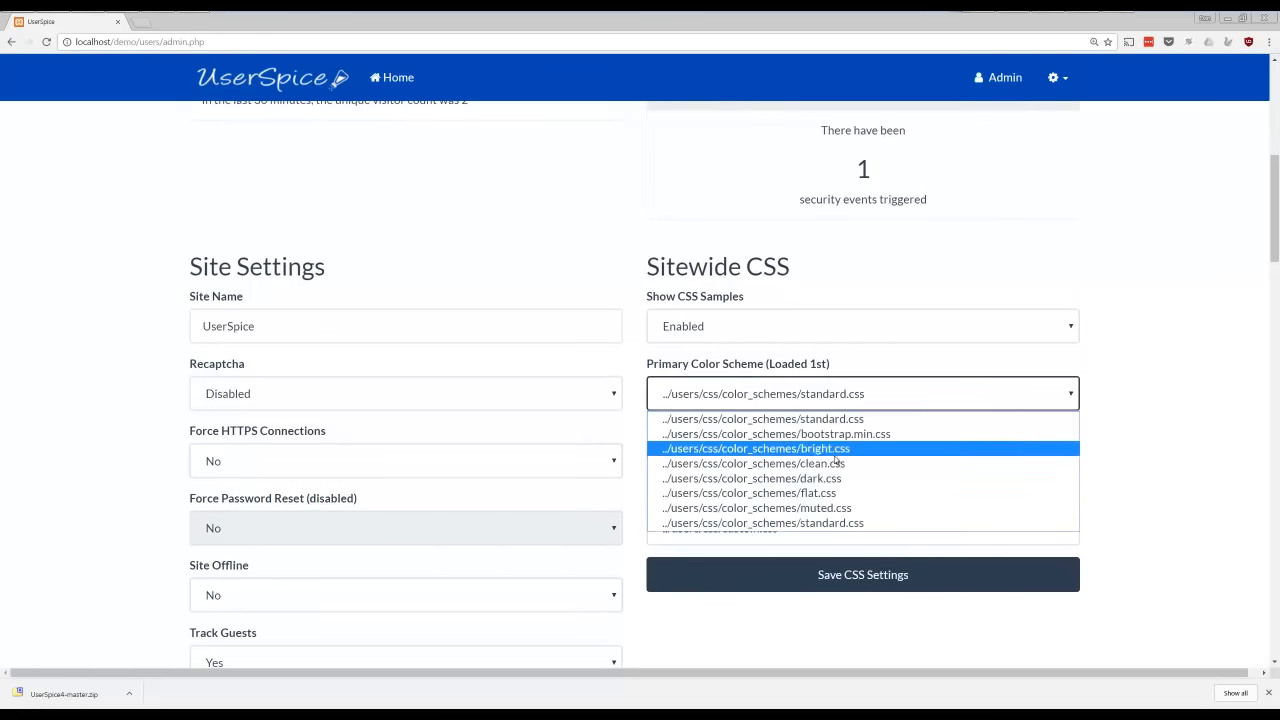
pyautogui.click(830, 493)
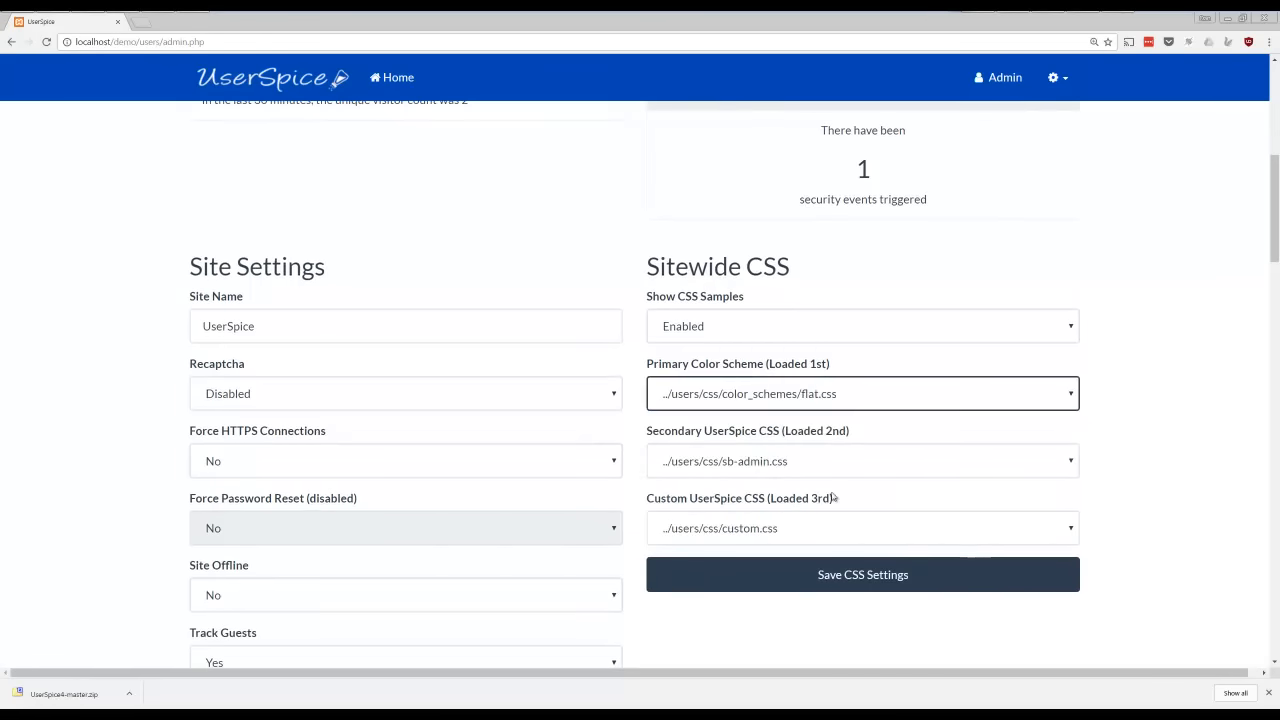
pyautogui.click(866, 575)
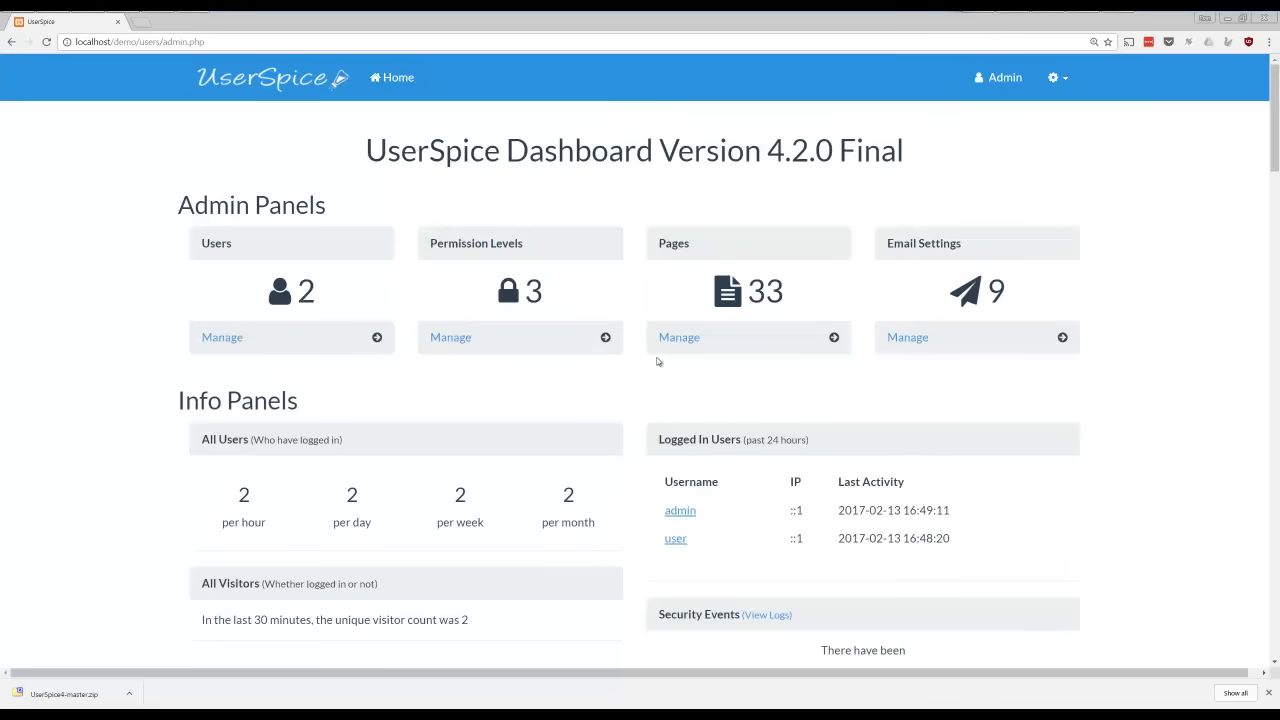
# Set the primary color scheme under Sitewide CSS to muted.css and save the CSS settings
pyautogui.scroll(-3, 643, 506)
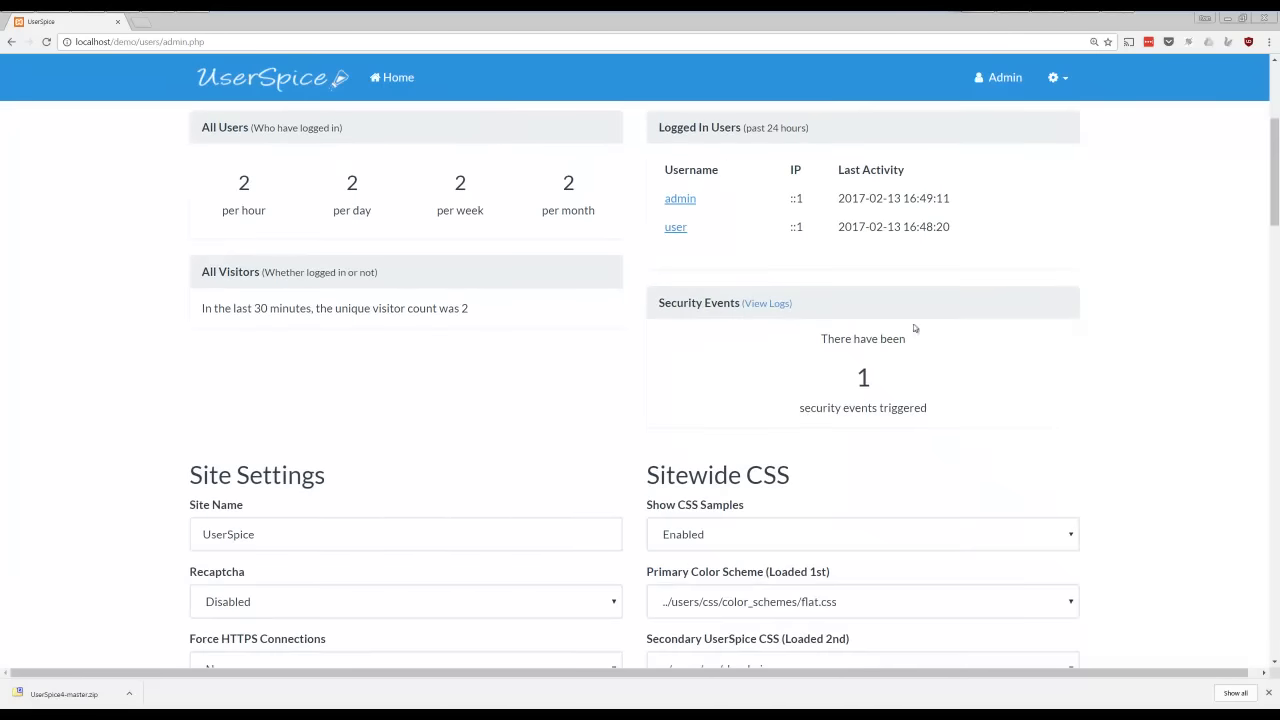
pyautogui.click(903, 604)
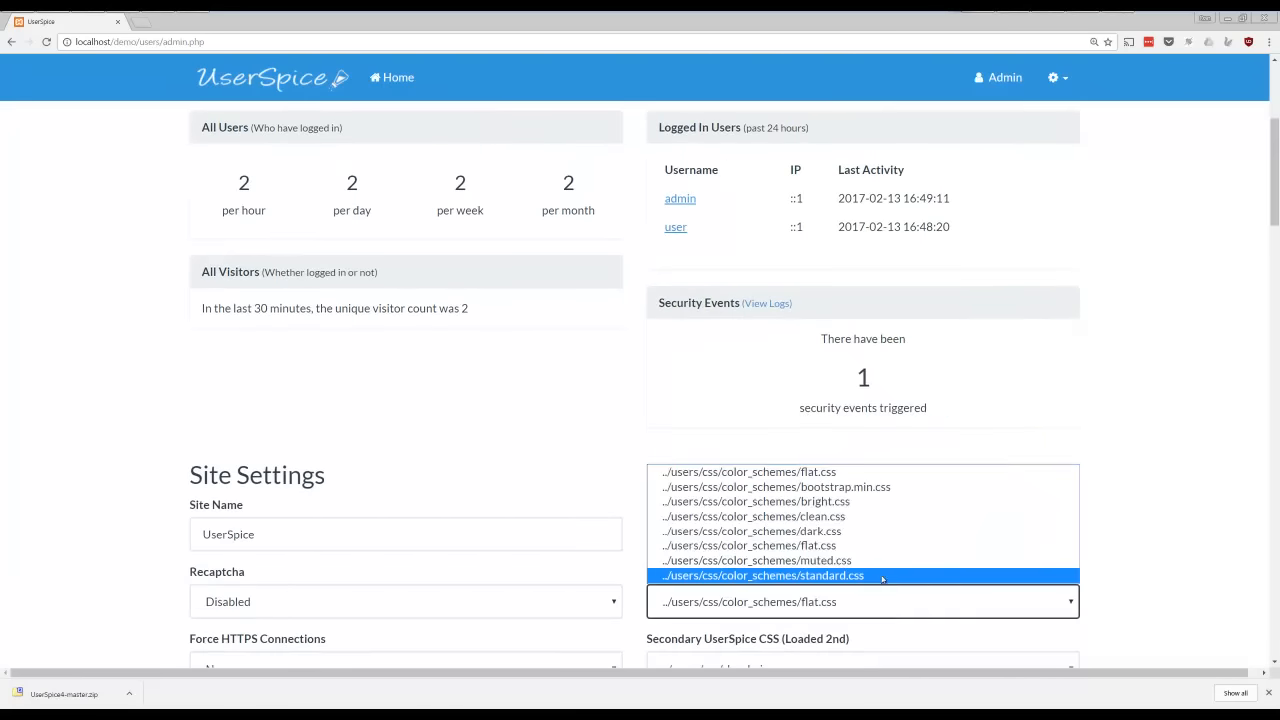
pyautogui.click(880, 562)
pyautogui.scroll(-4, 873, 563)
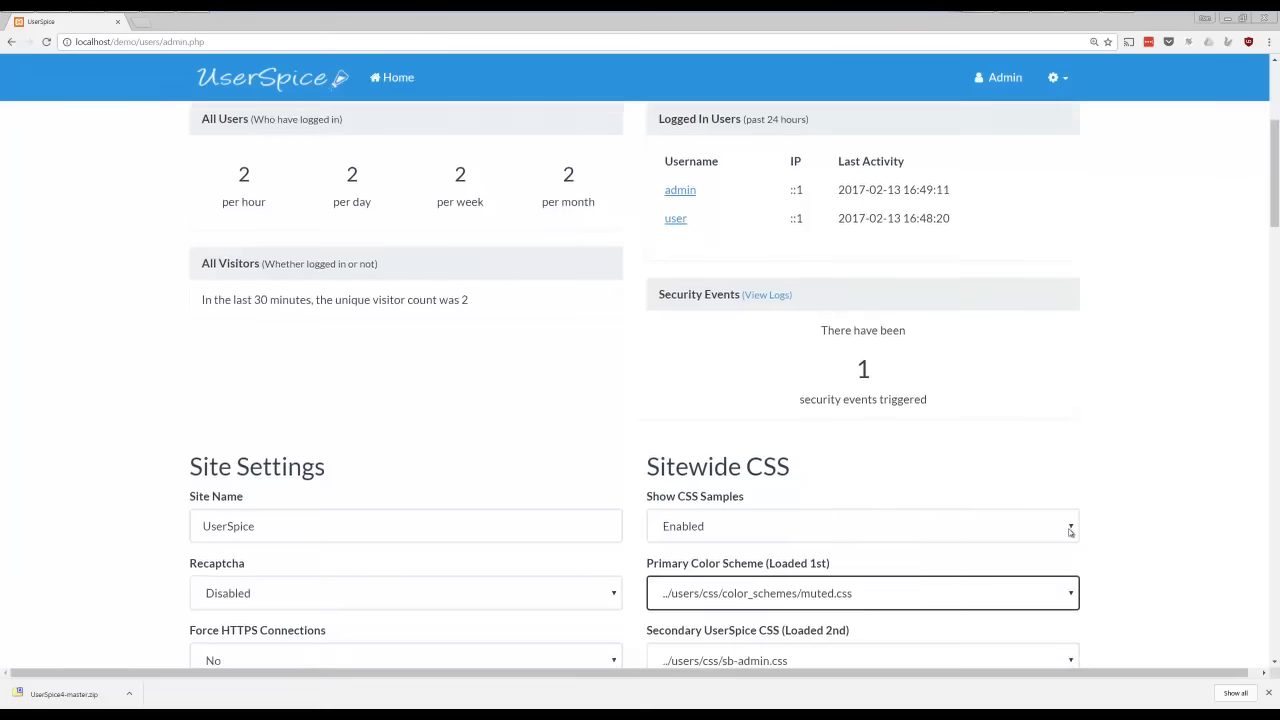
pyautogui.click(860, 368)
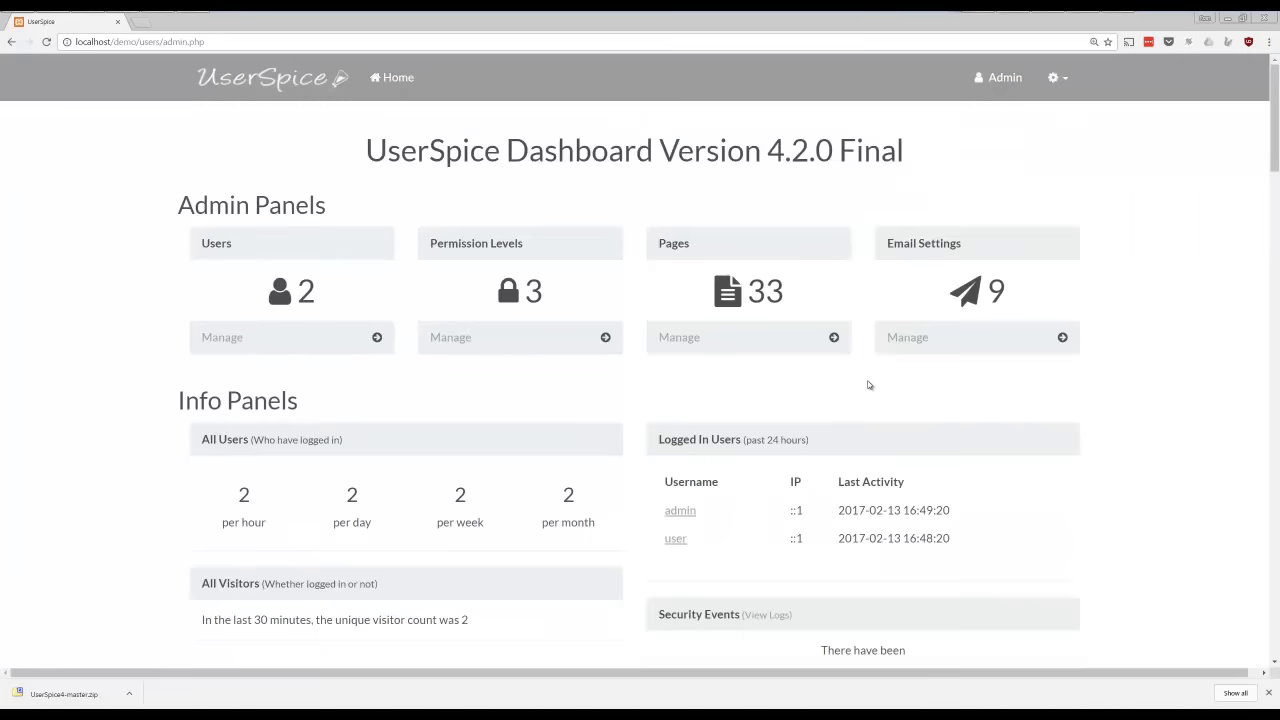
# Examine the Site Settings, including the site name and the options for Recaptcha, Force HTTPS Connections, Site Offline and Track Guests
pyautogui.scroll(-4, 868, 385)
pyautogui.scroll(-2, 867, 386)
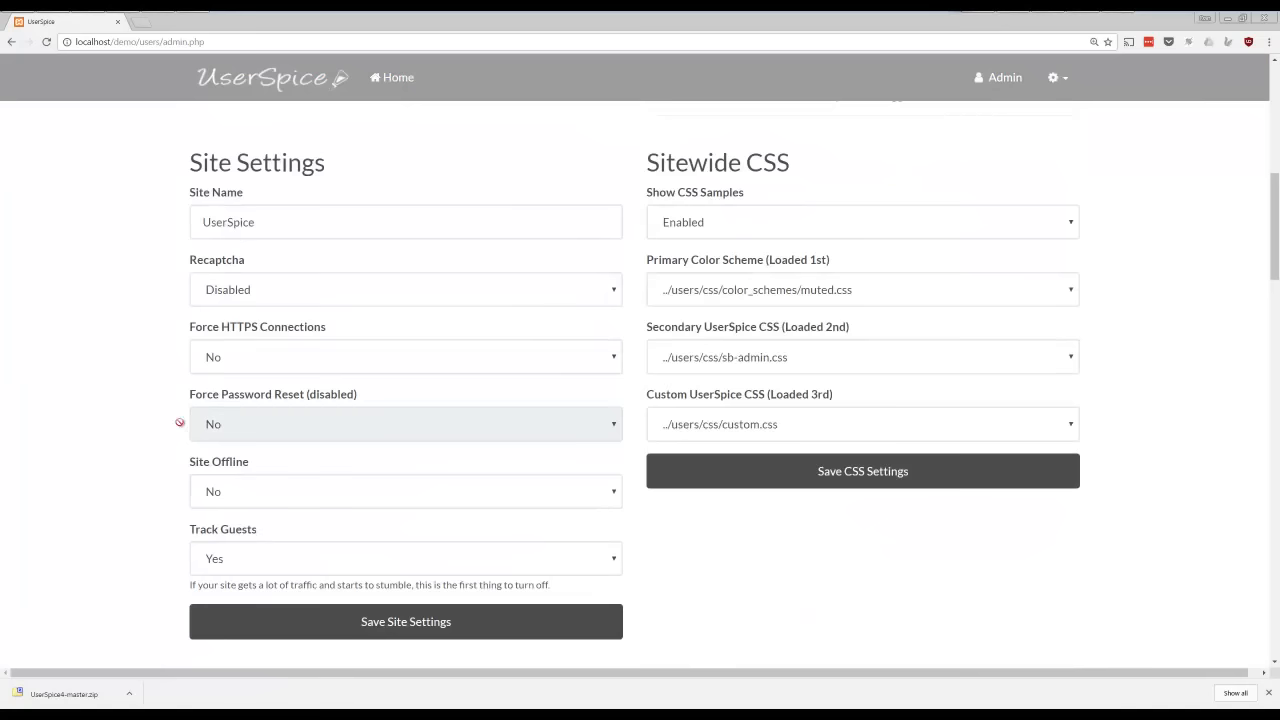
pyautogui.moveTo(274, 220); pyautogui.dragTo(171, 226)
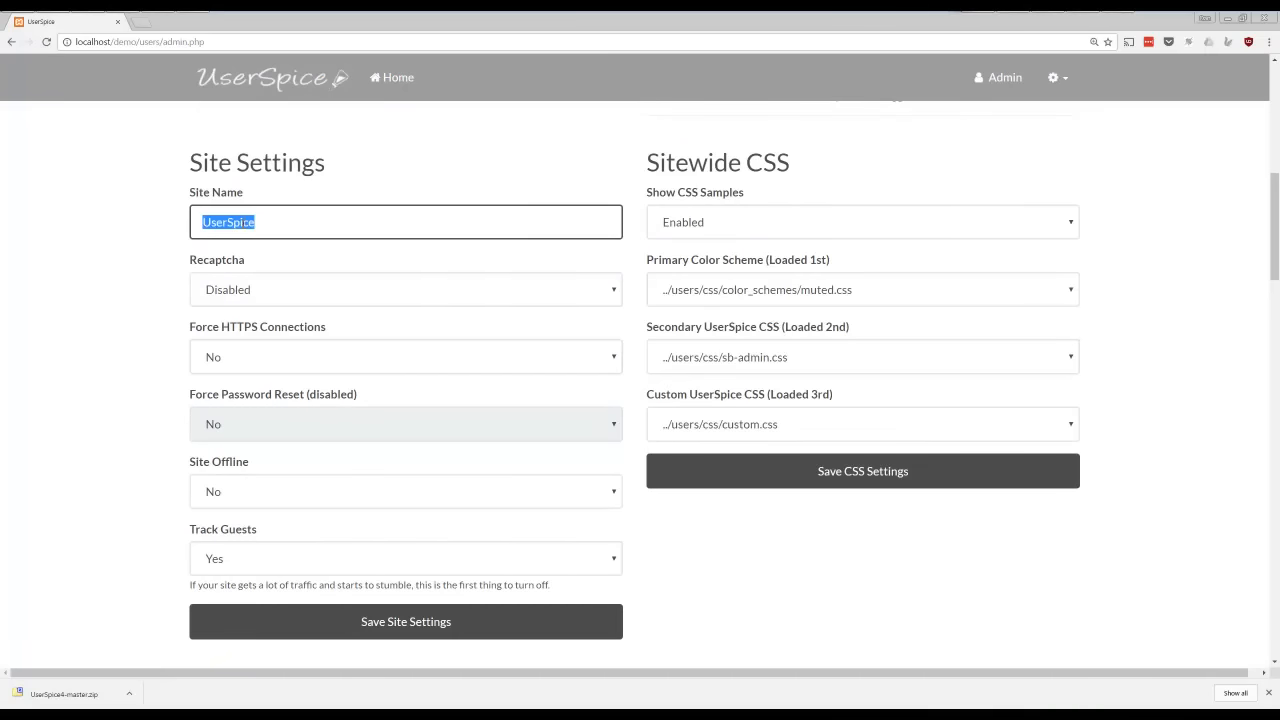
pyautogui.click(268, 290)
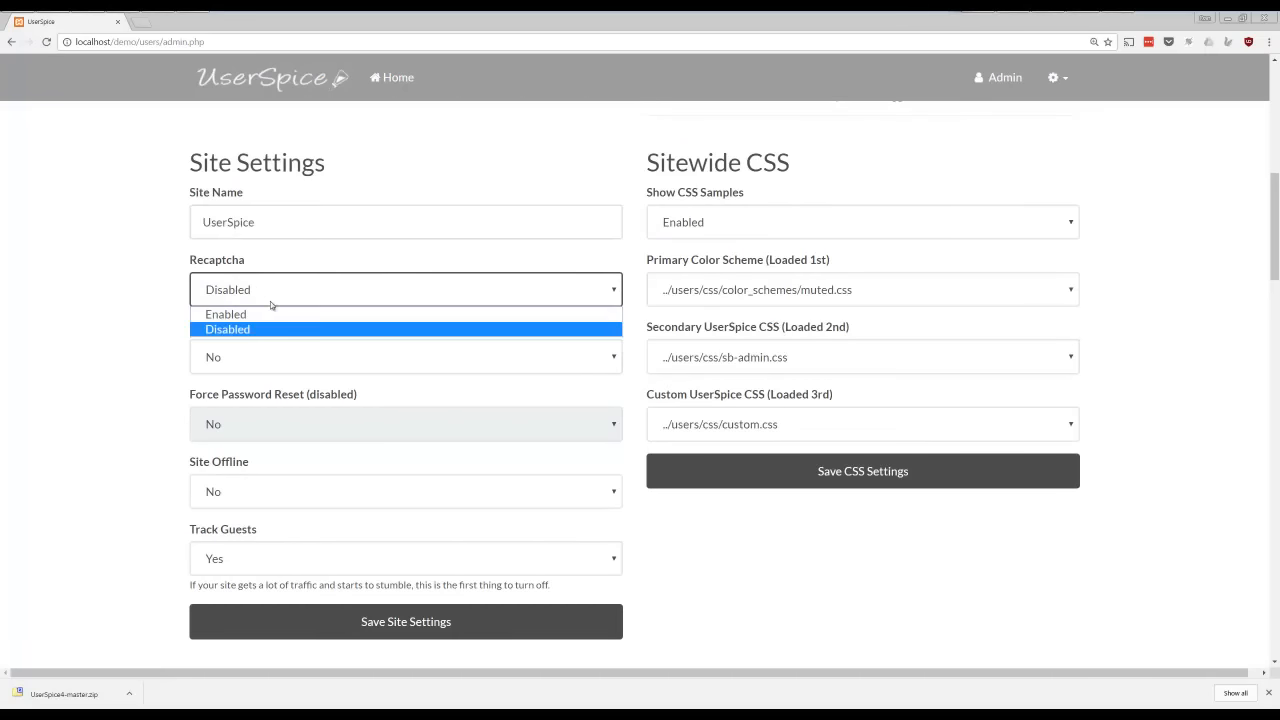
pyautogui.click(269, 293)
pyautogui.click(279, 356)
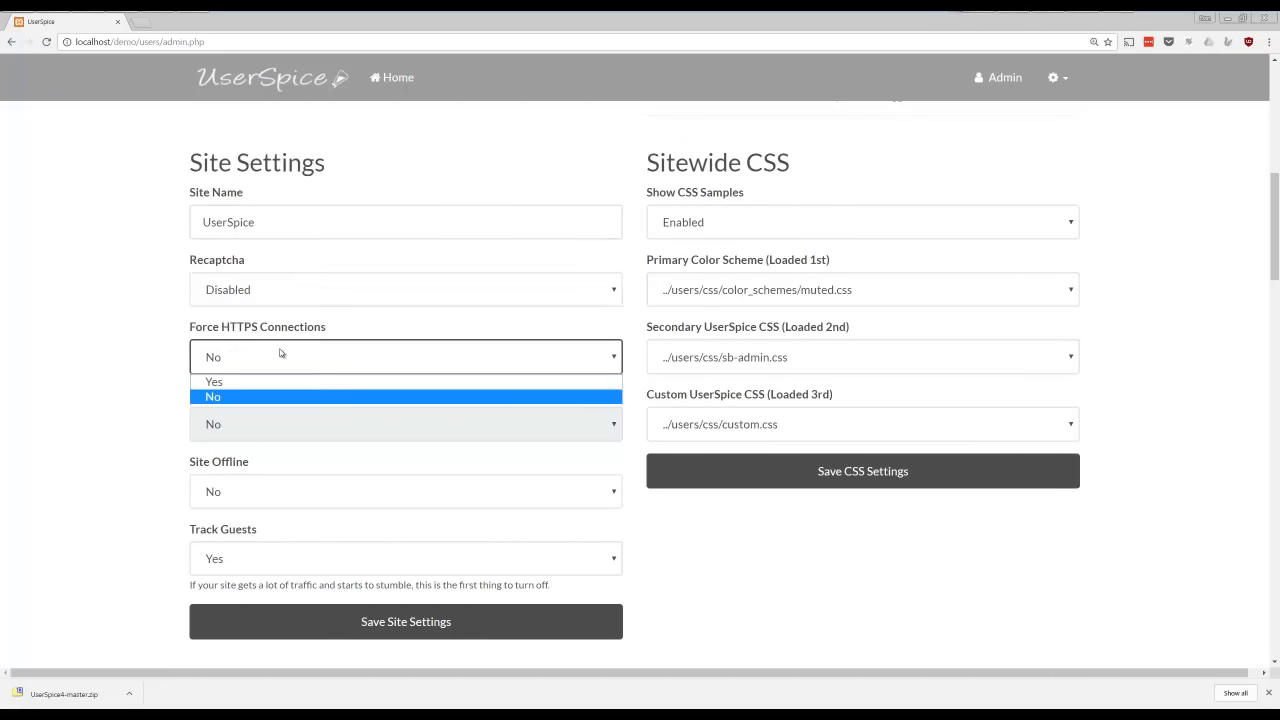
pyautogui.click(281, 352)
pyautogui.click(279, 501)
pyautogui.click(280, 502)
pyautogui.click(286, 556)
pyautogui.click(286, 556)
# Look through the Register and Login Settings, from the password and username lengths to the Google and Facebook login fields
pyautogui.scroll(-4, 458, 505)
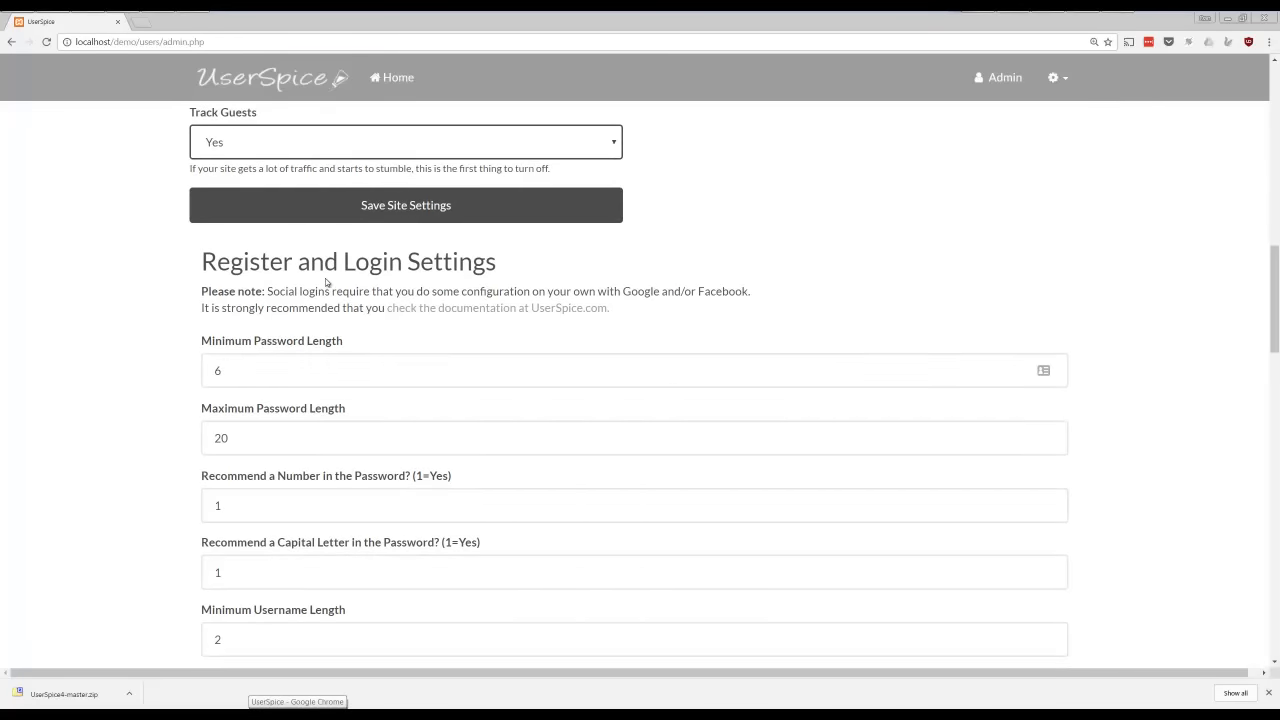
pyautogui.scroll(-1, 329, 334)
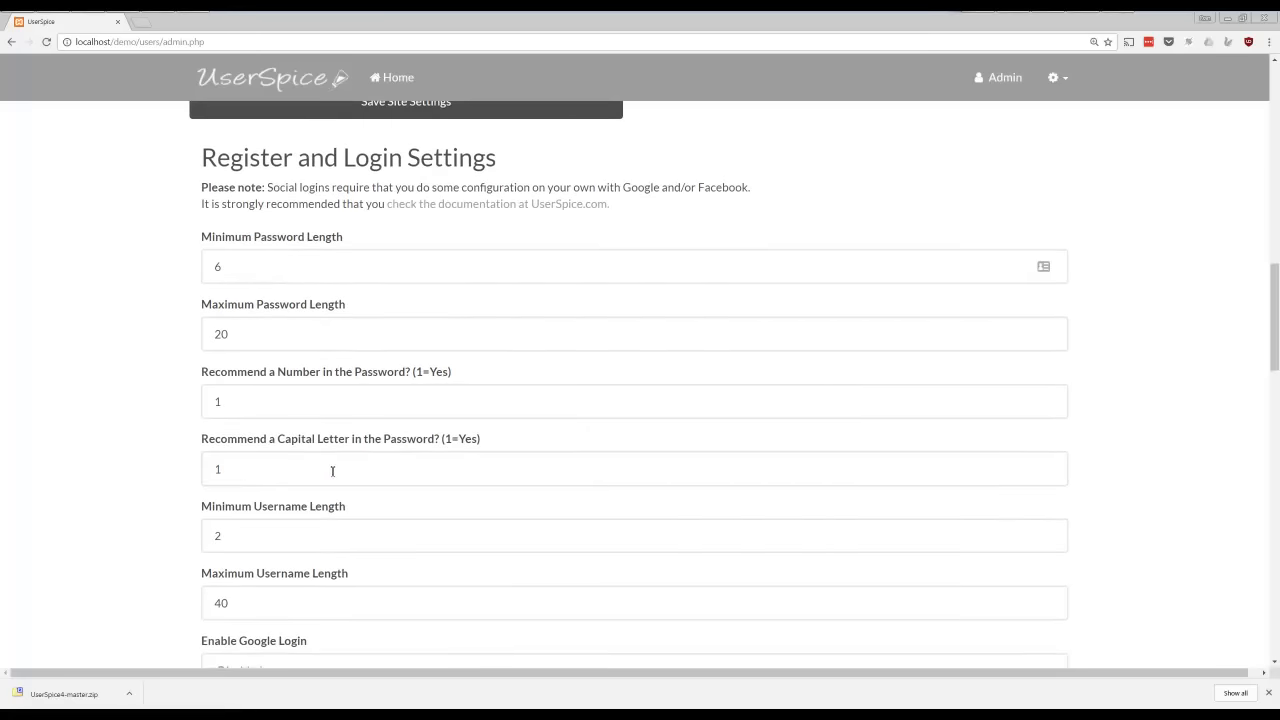
pyautogui.scroll(-1, 351, 533)
pyautogui.scroll(-4, 351, 535)
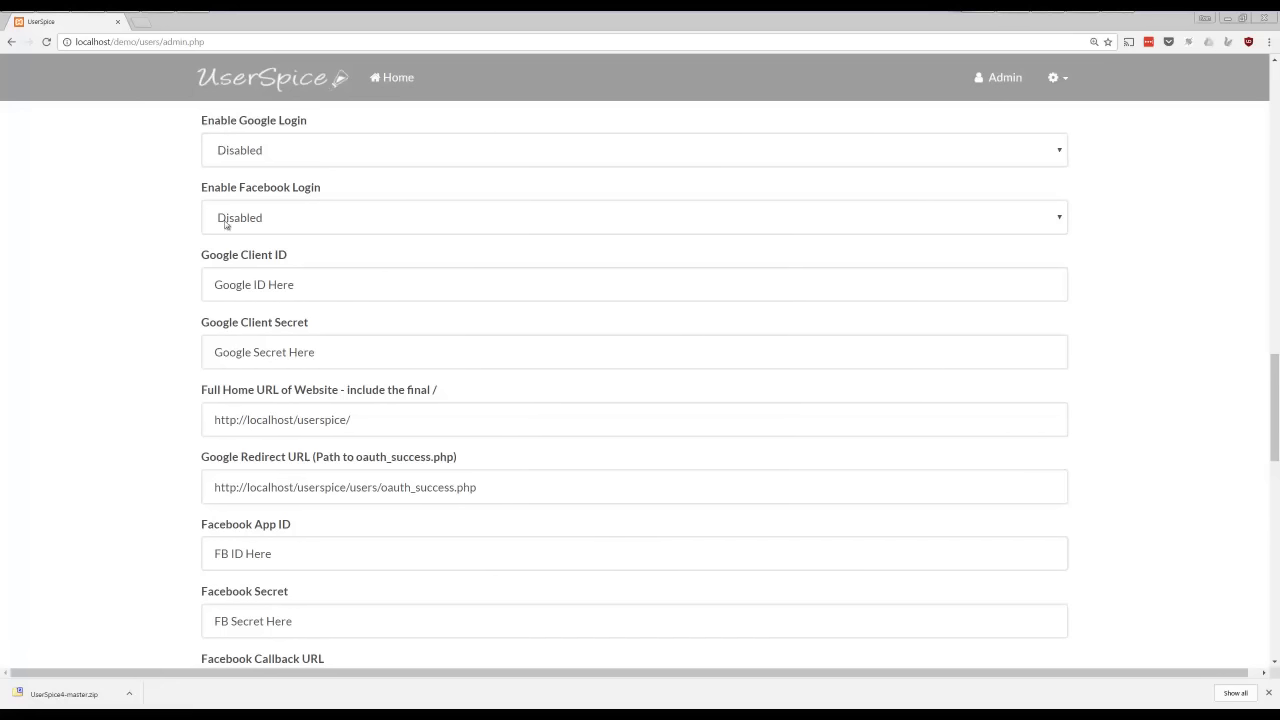
# Open userspice.com in a new browser tab and go to its Social Logins documentation
pyautogui.click(141, 22)
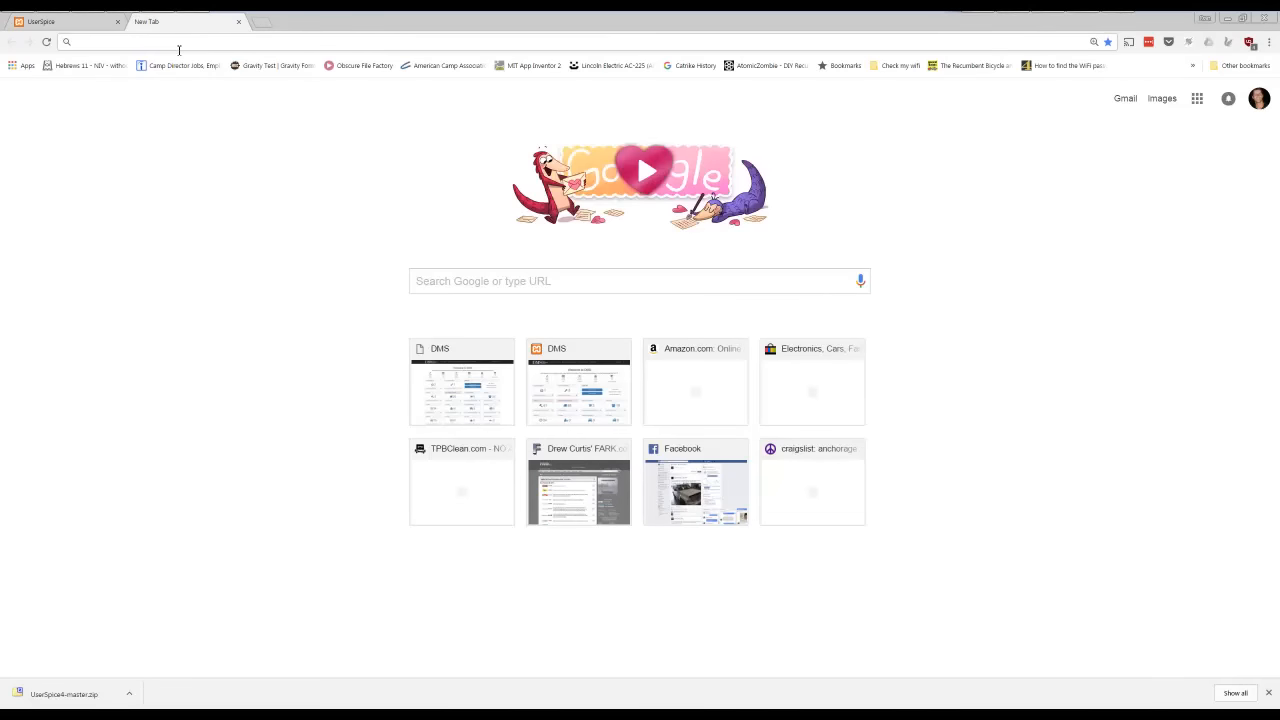
pyautogui.write('userspice.com')
pyautogui.press('Return')
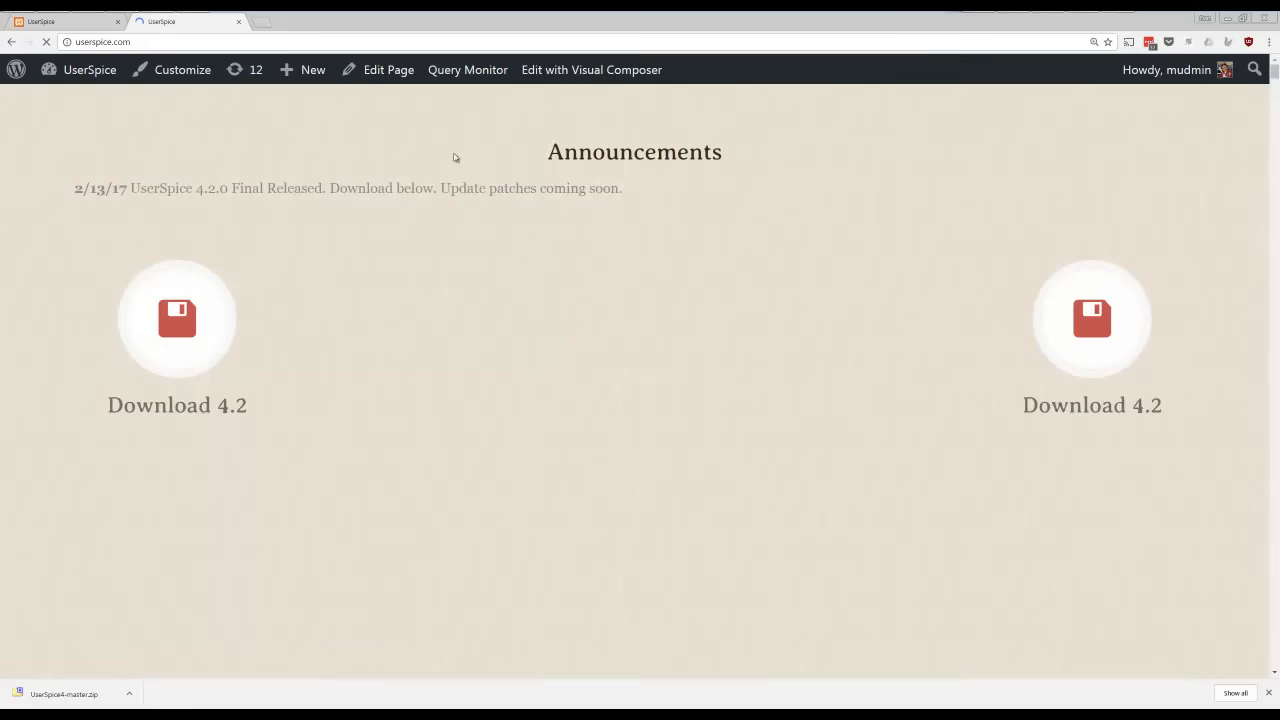
pyautogui.moveTo(572, 141)
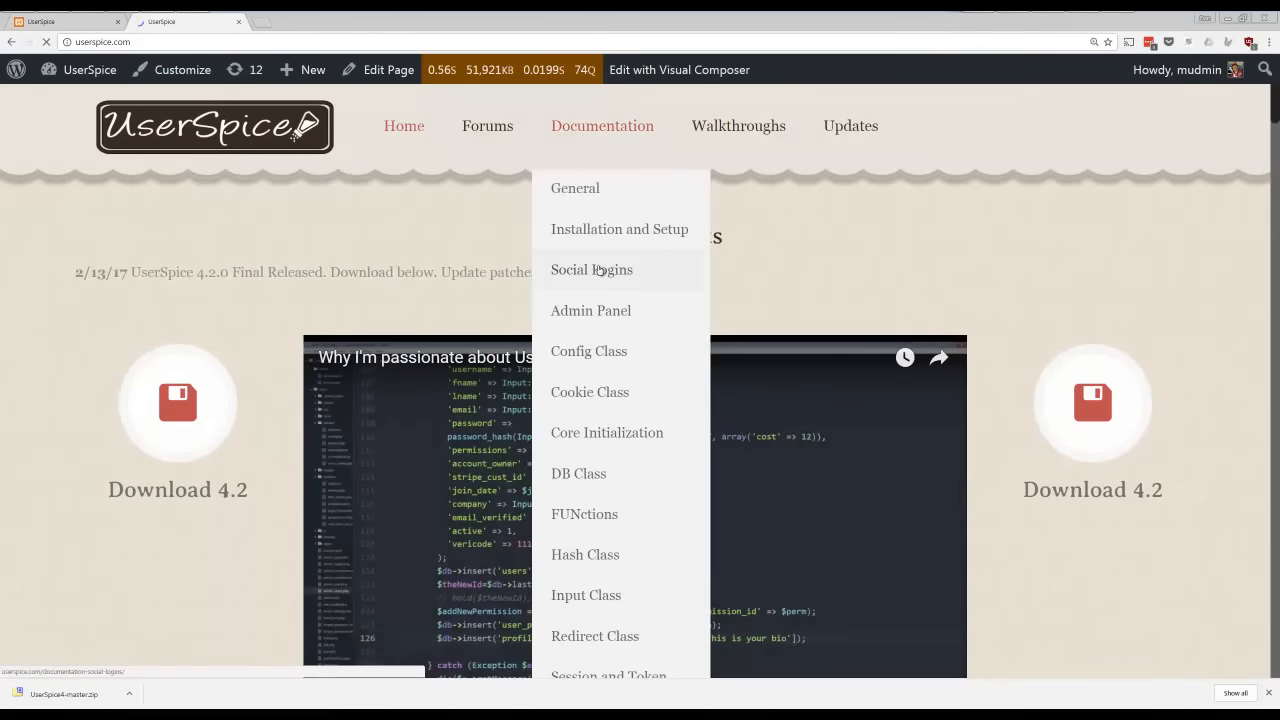
pyautogui.click(599, 270)
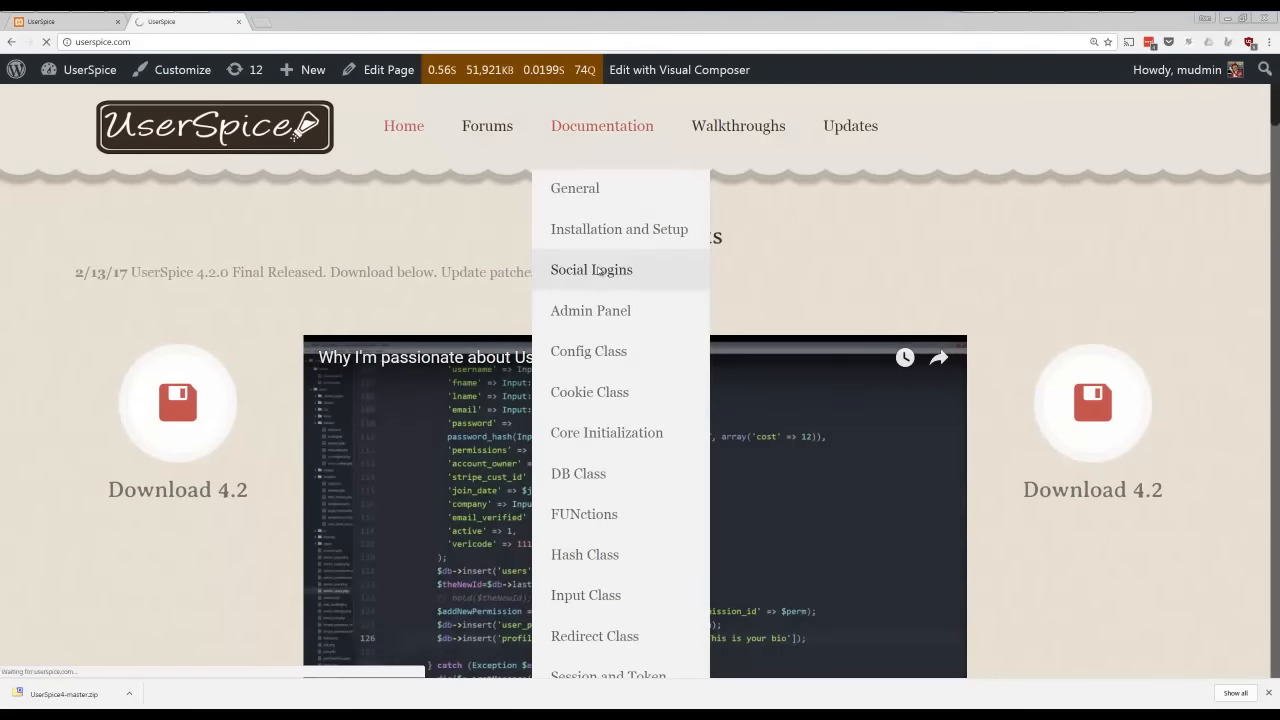
# Read the Google and Facebook setup instructions and return to the social login settings in the Admin Dashboard
pyautogui.scroll(-4, 594, 275)
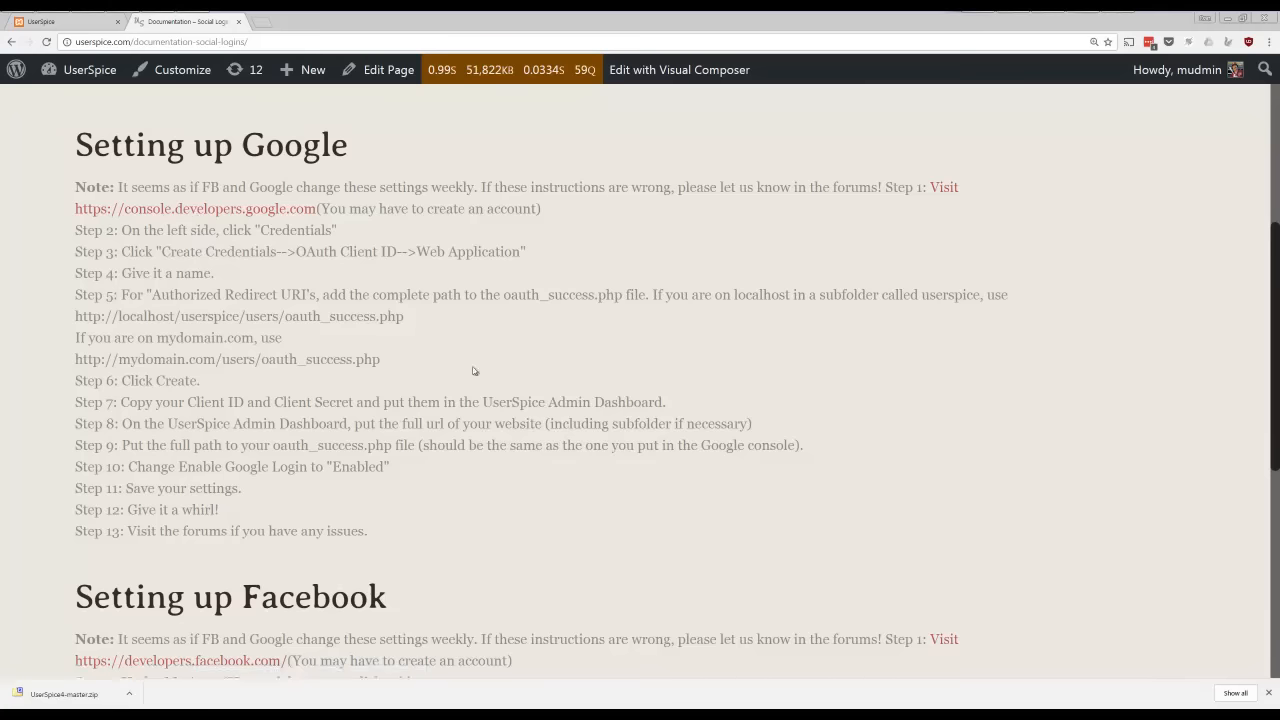
pyautogui.scroll(-4, 317, 346)
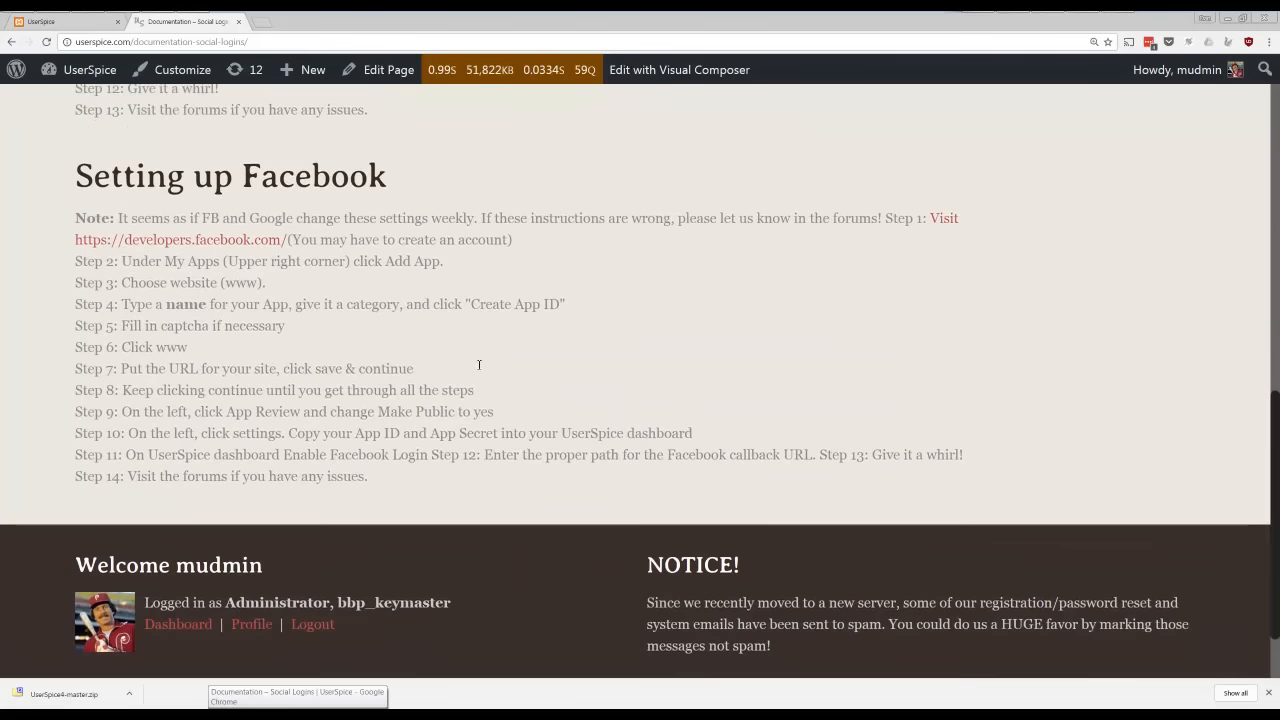
pyautogui.scroll(10, 410, 370)
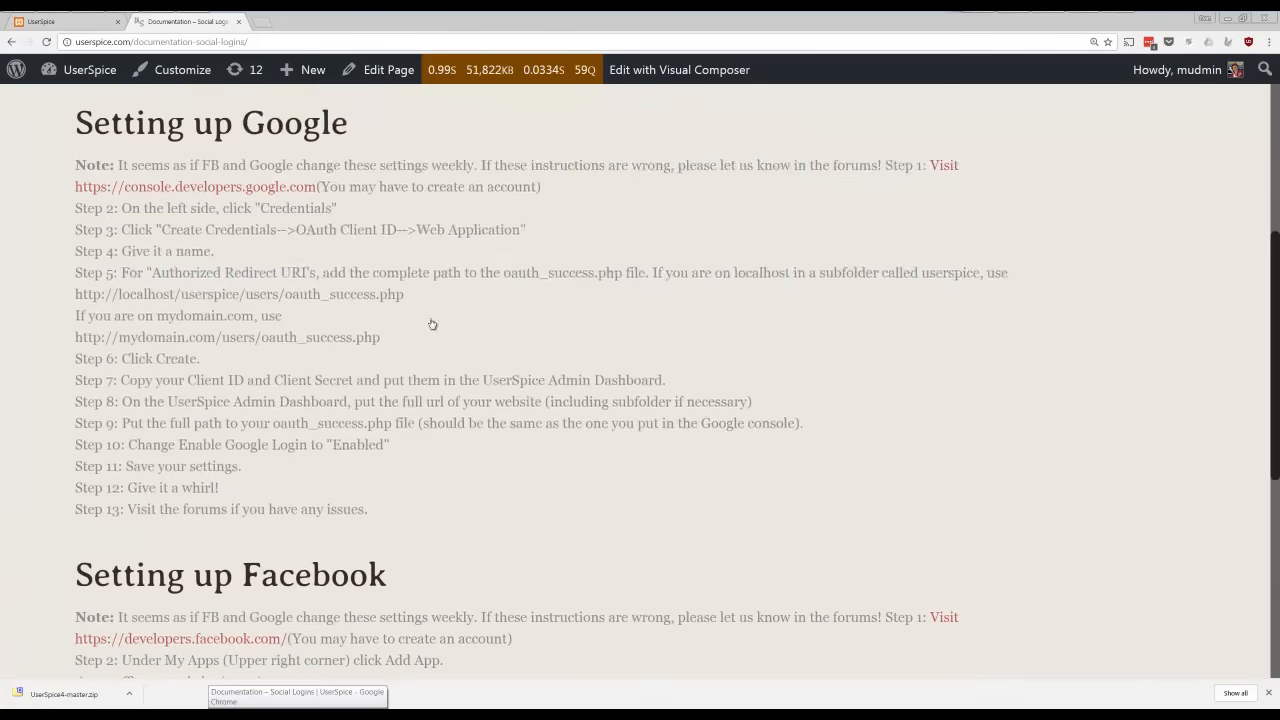
pyautogui.click(65, 21)
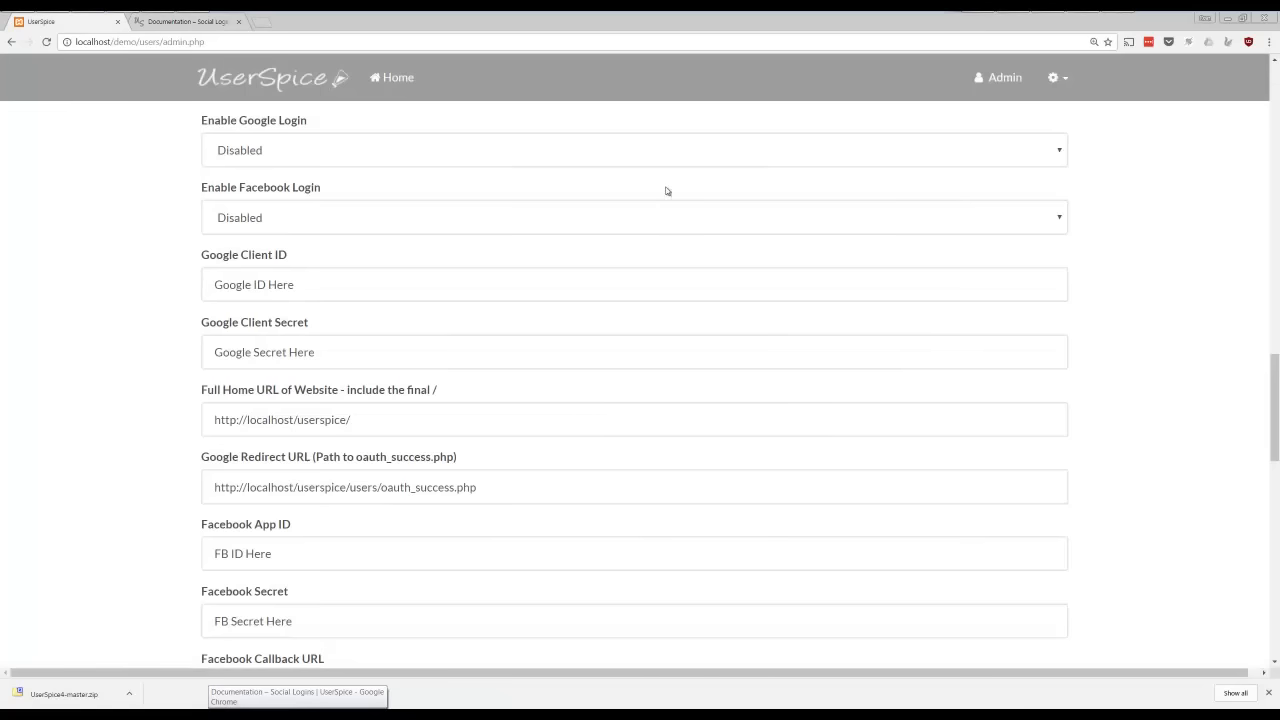